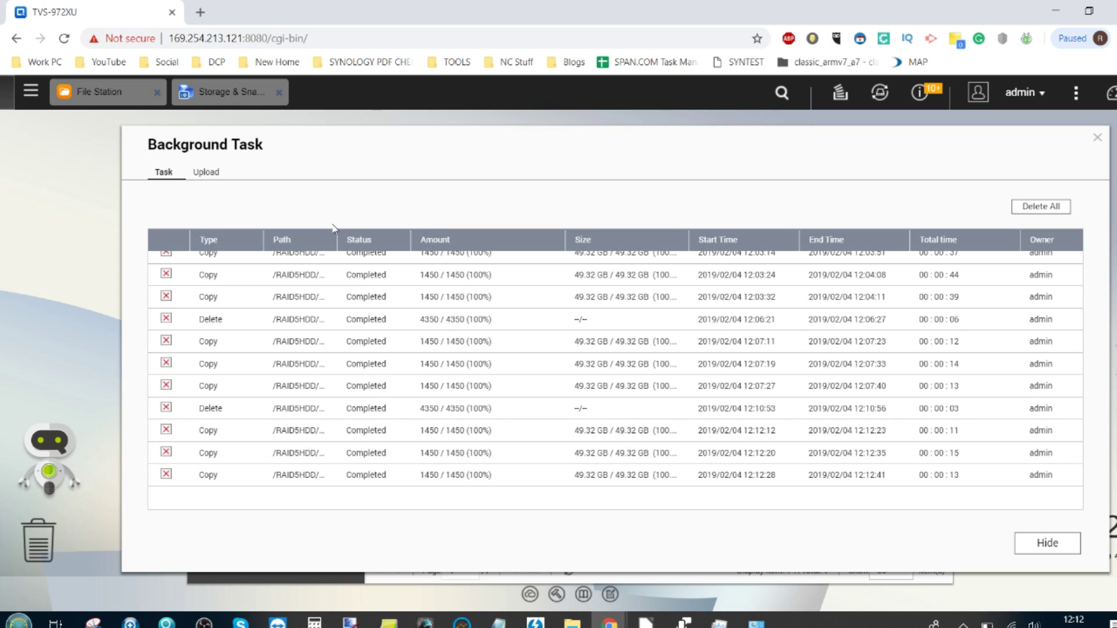
- Widen the Background Task list's Path column so the full copy paths are visible
drag(338, 235, 389, 236)
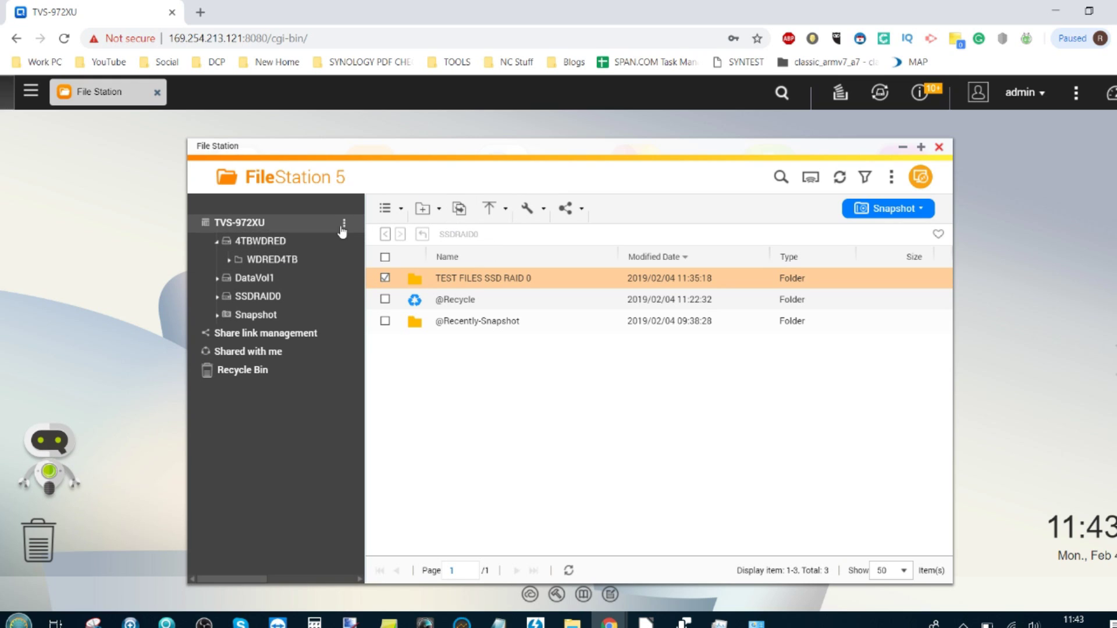
- Calculate the TEST FILES SSD RAID 0 folder's total size in its Properties
right_click(442, 279)
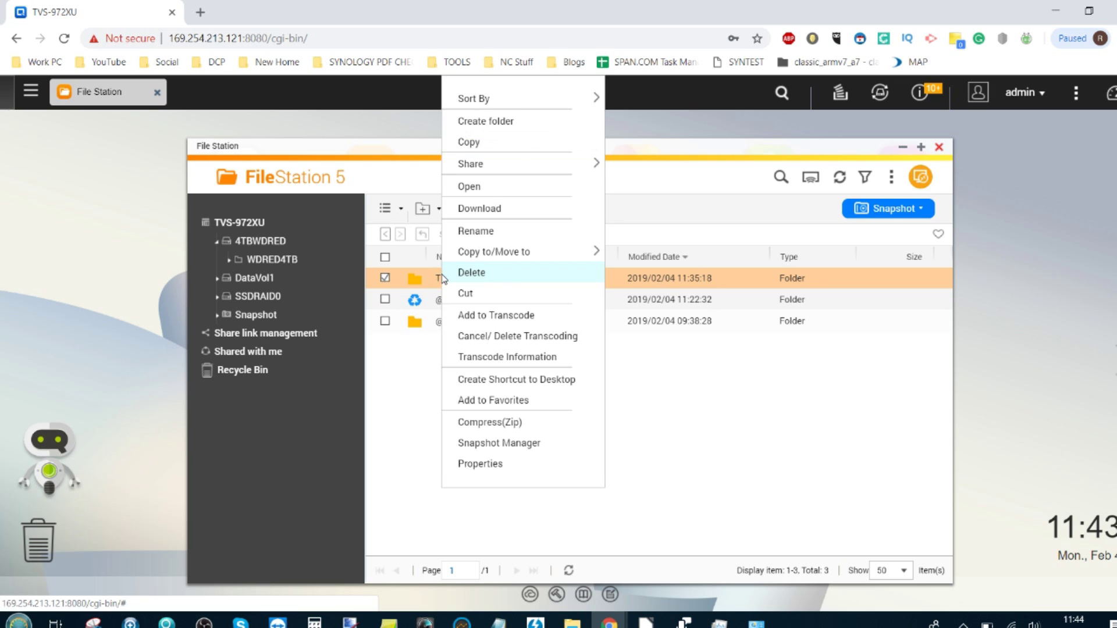
click(505, 466)
click(568, 351)
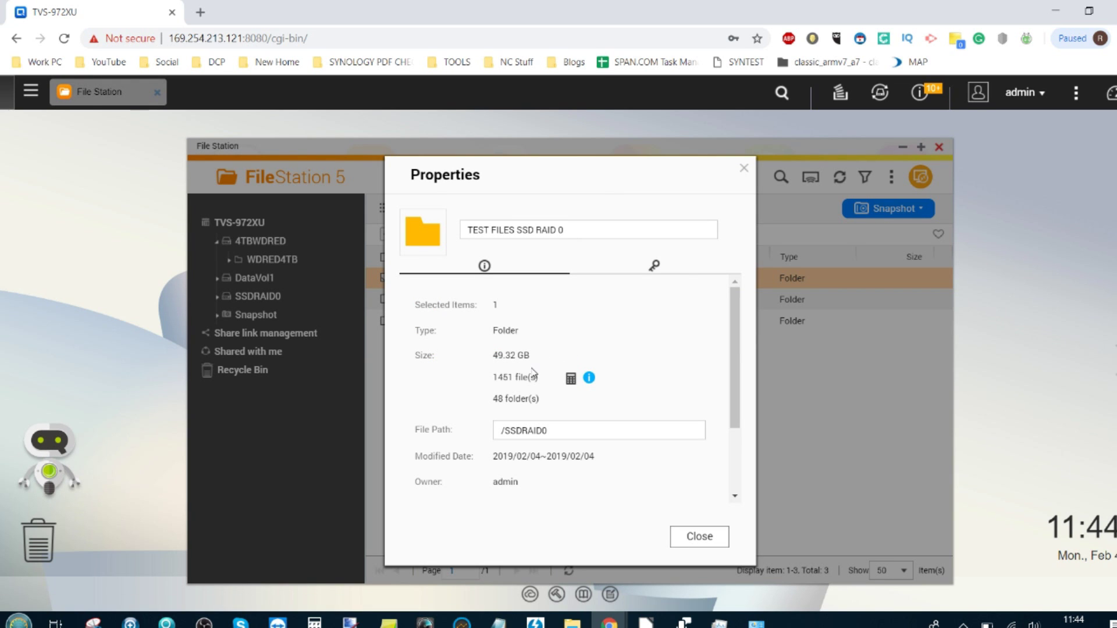
click(744, 168)
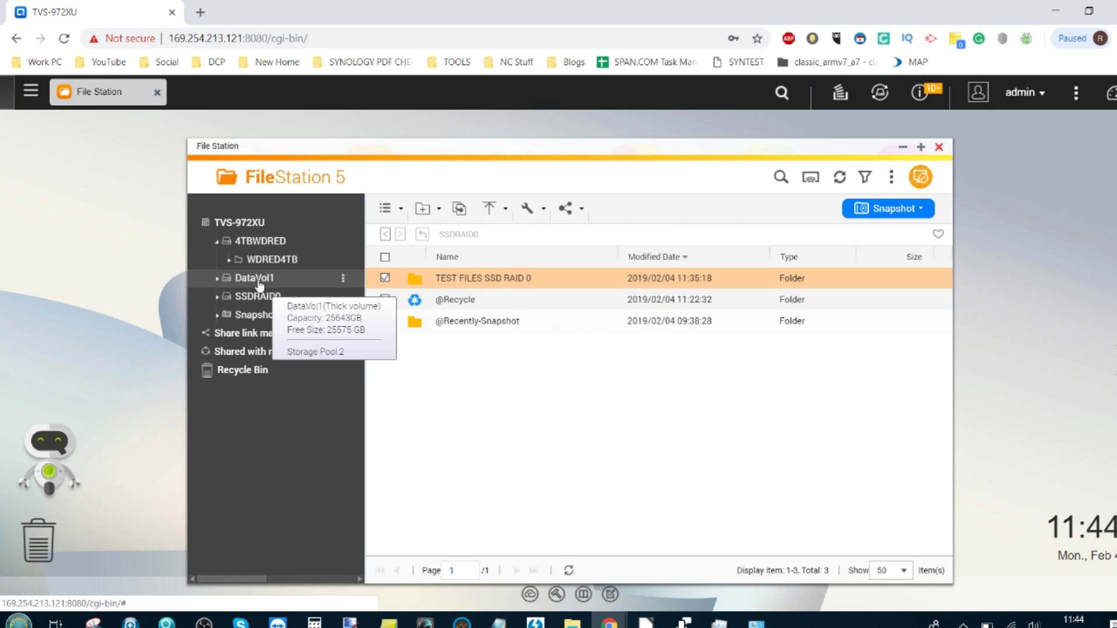
- In WDRED4TB, calculate the TEST FILES WD RED folder's total size
click(269, 260)
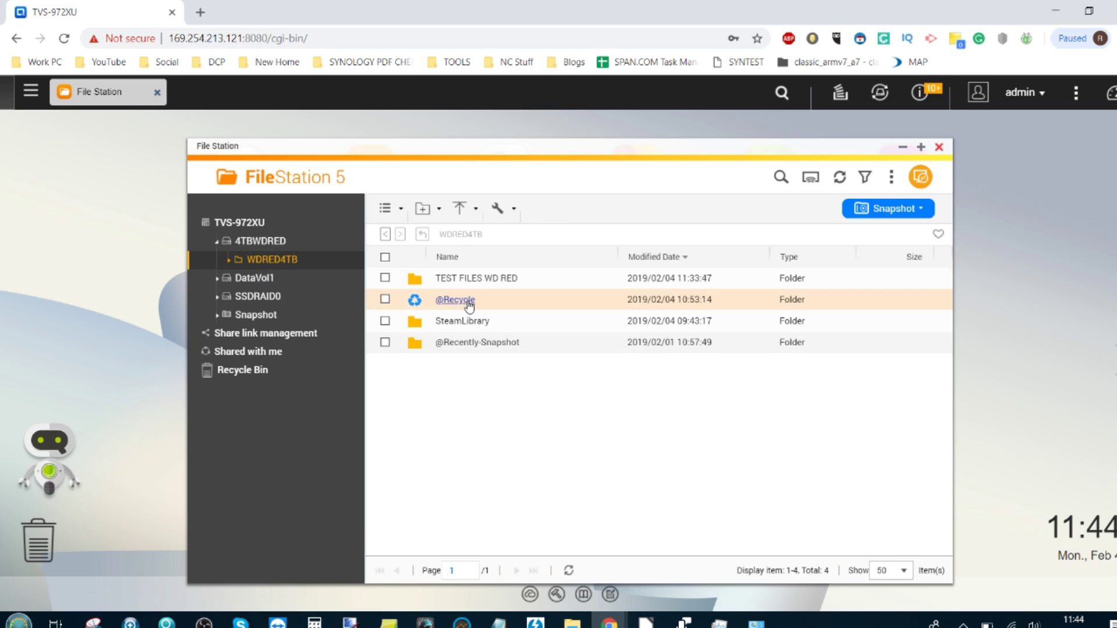
click(465, 278)
right_click(487, 283)
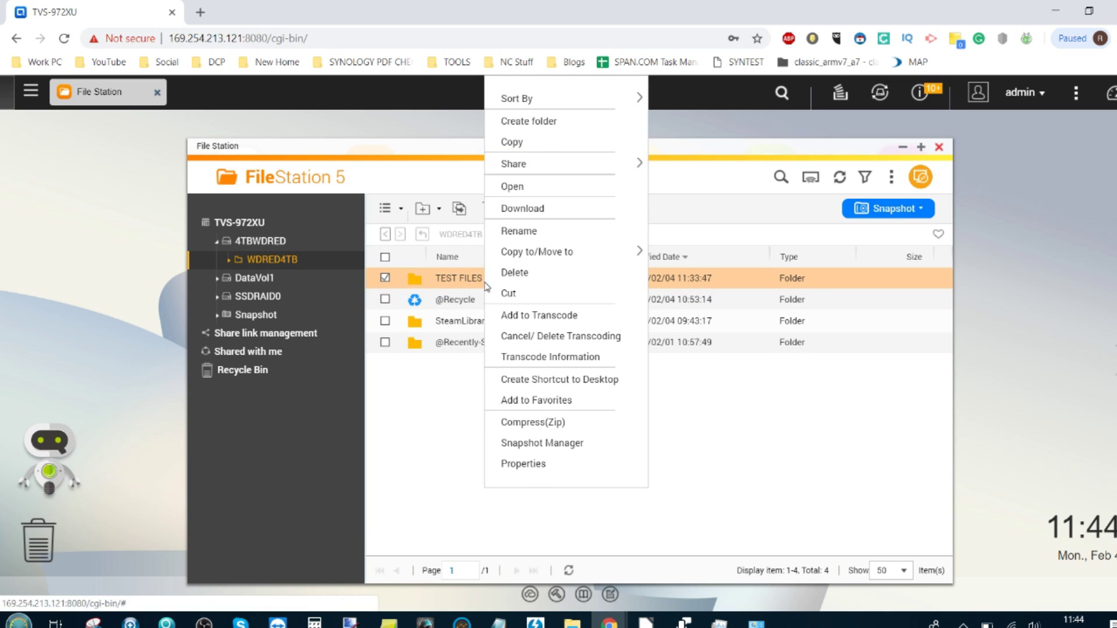
click(532, 464)
click(570, 355)
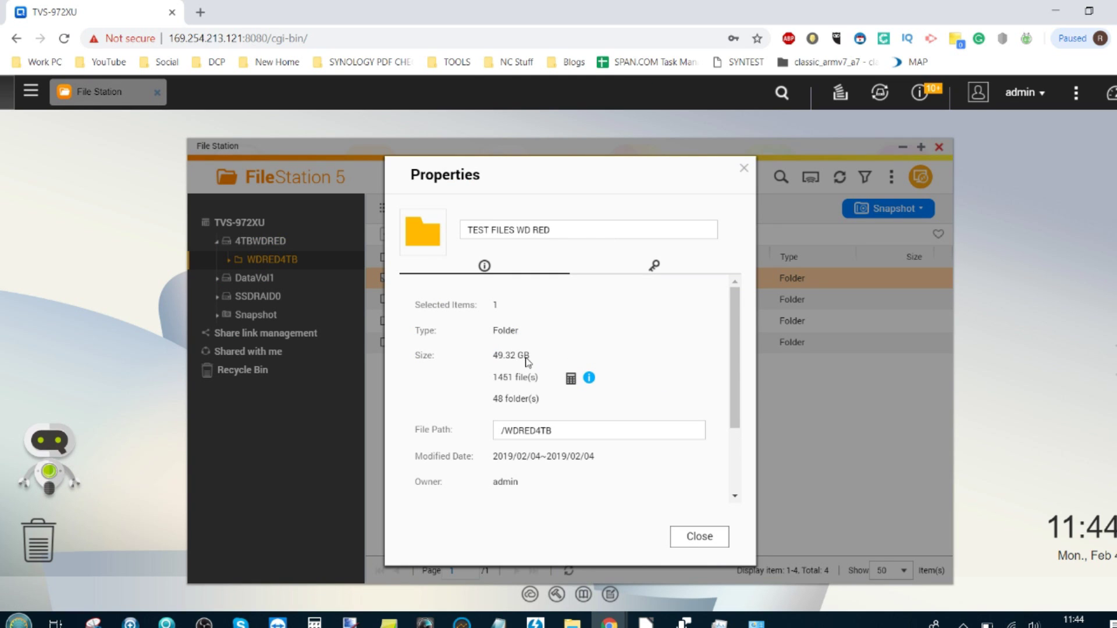
click(743, 168)
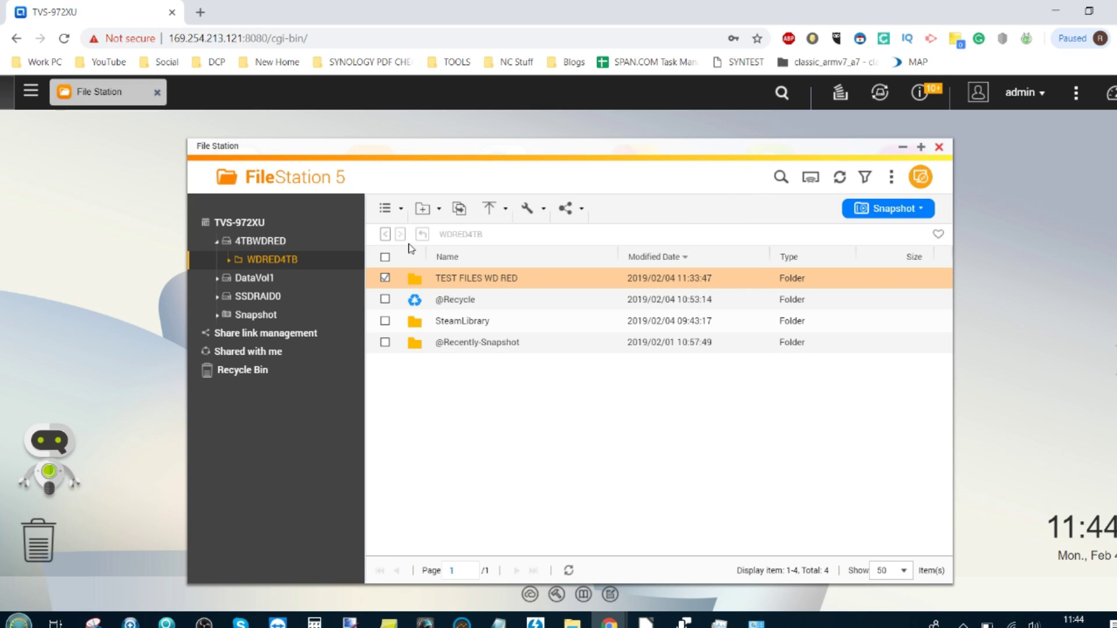
- Check the size of TEST FILES RAID 5 in RAID5HDD, then return to WDRED4TB
click(217, 278)
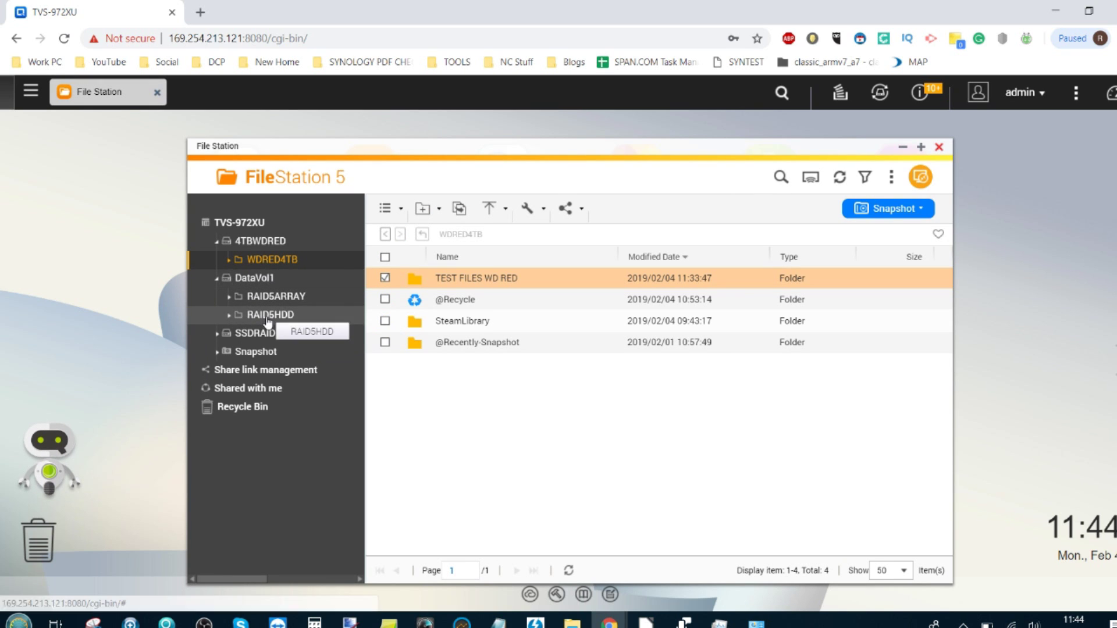
click(267, 316)
right_click(457, 286)
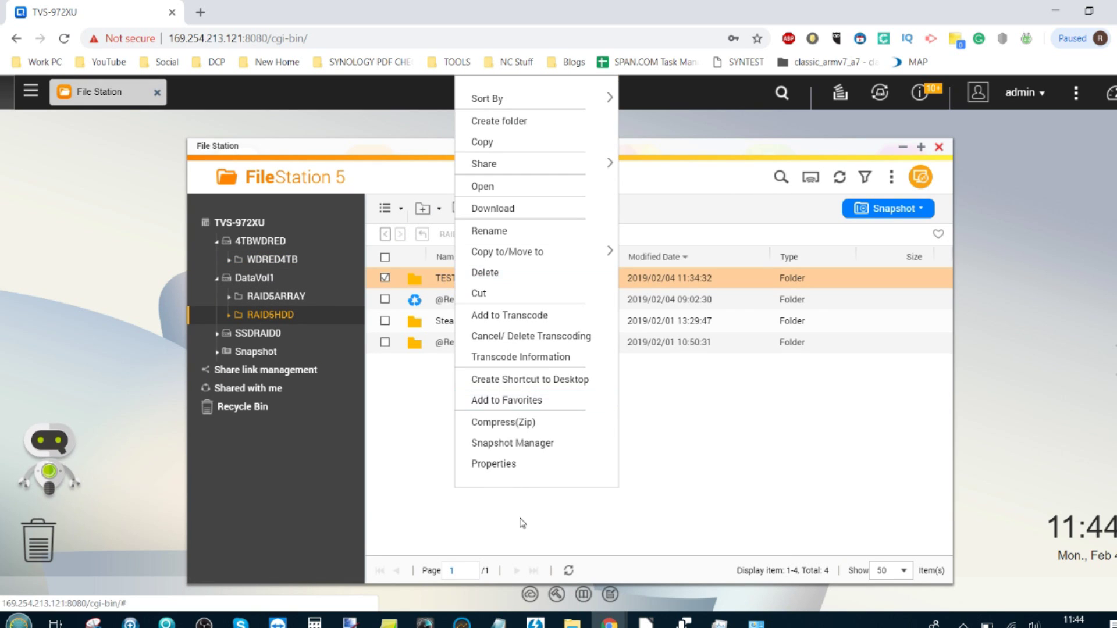
click(509, 463)
click(570, 354)
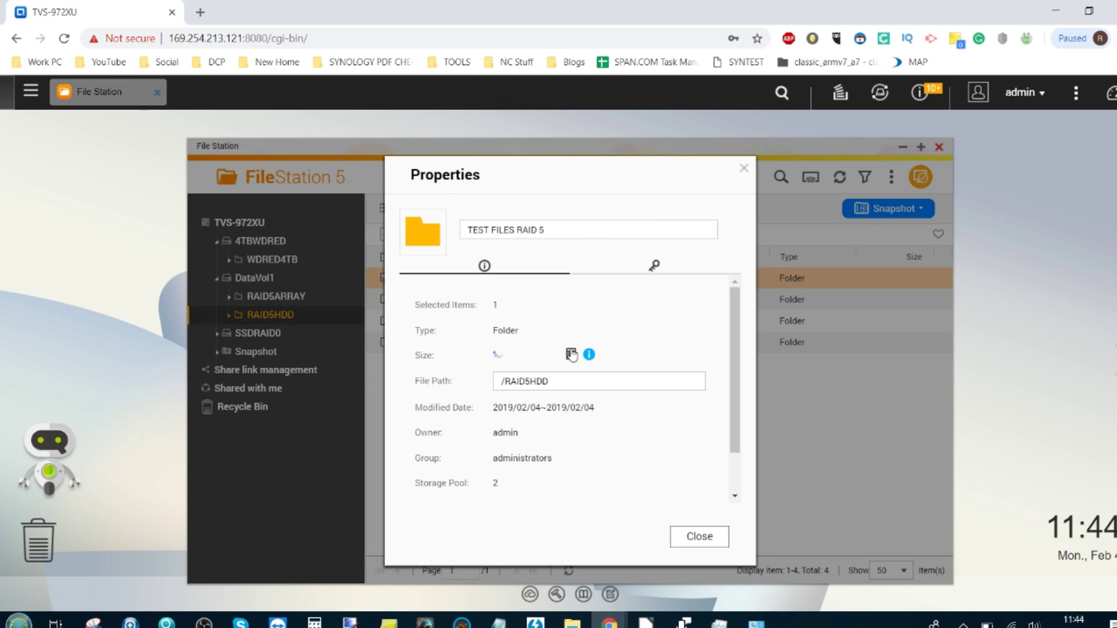
click(745, 170)
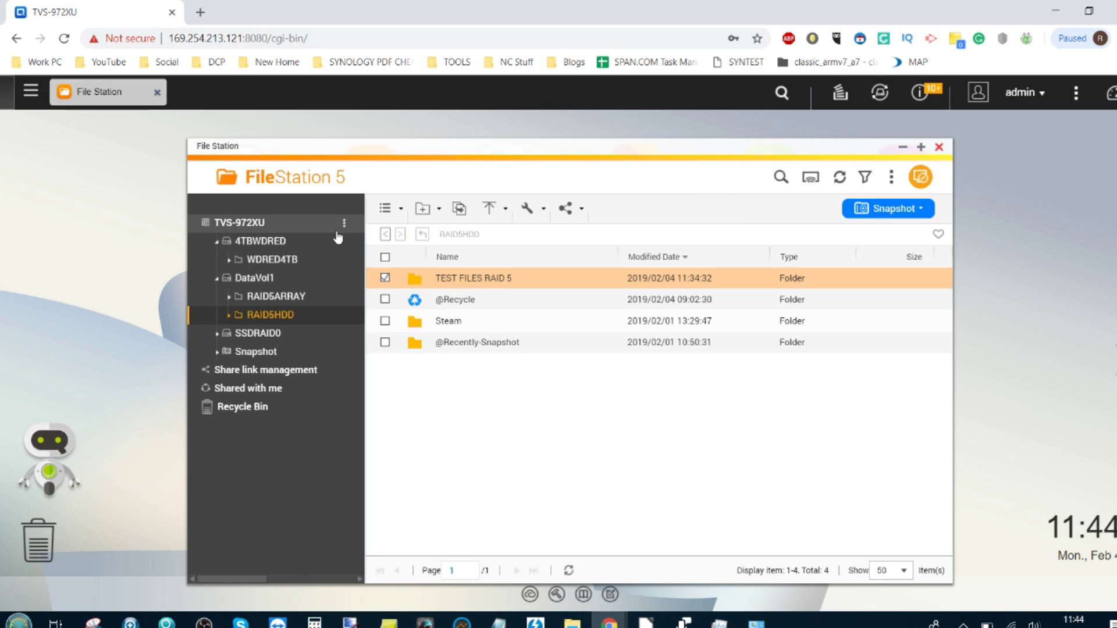
click(283, 261)
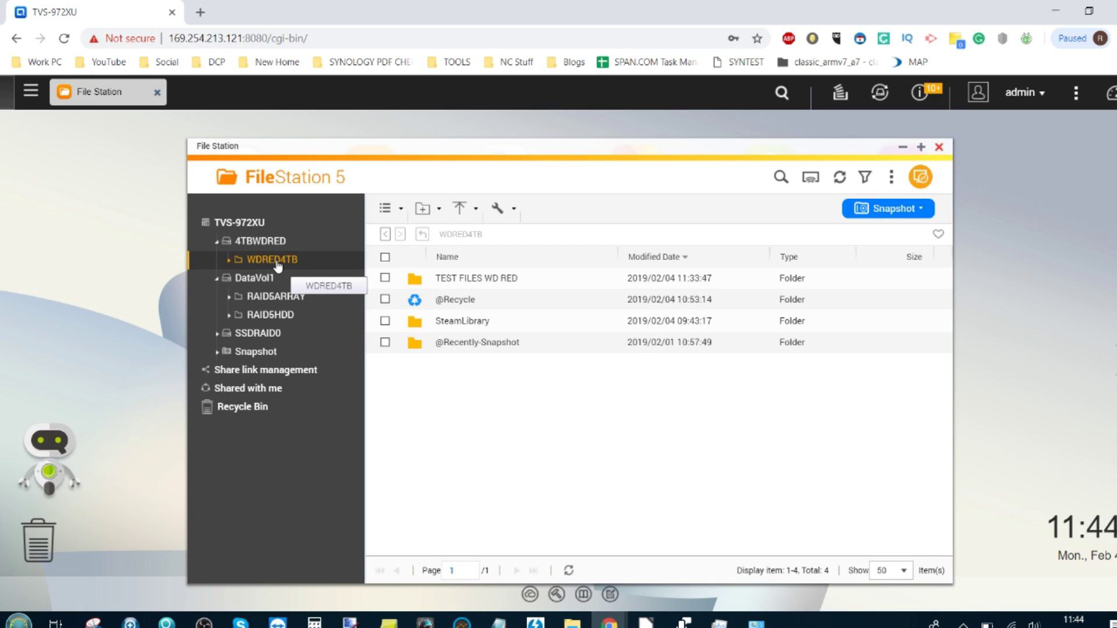
- Create new folders named 1, 2 and 3 in the WDRED4TB share
right_click(517, 413)
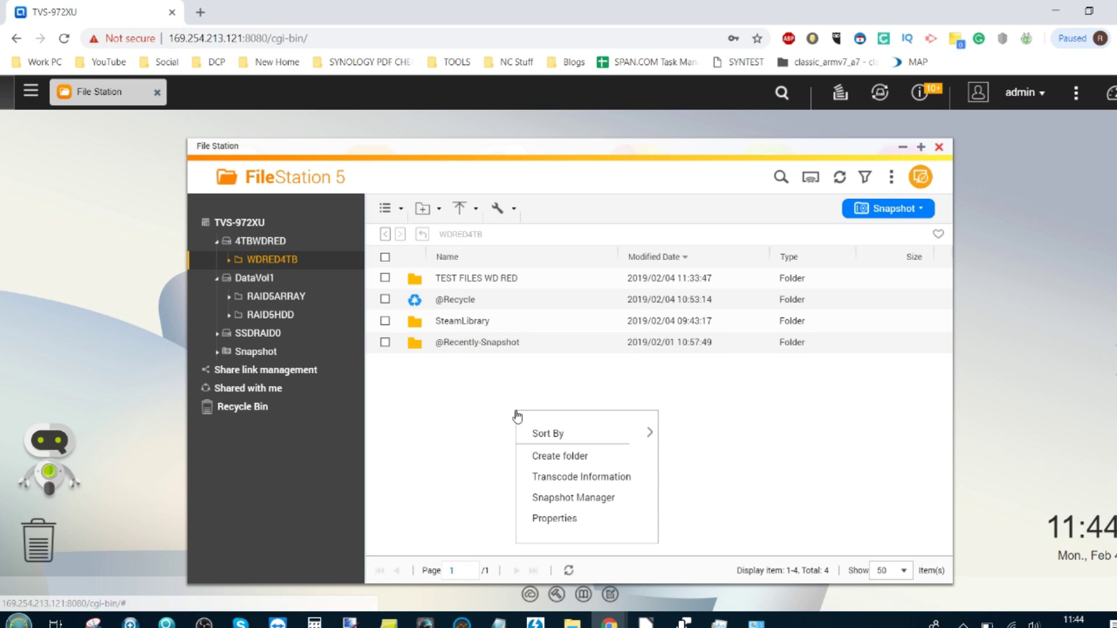
click(534, 457)
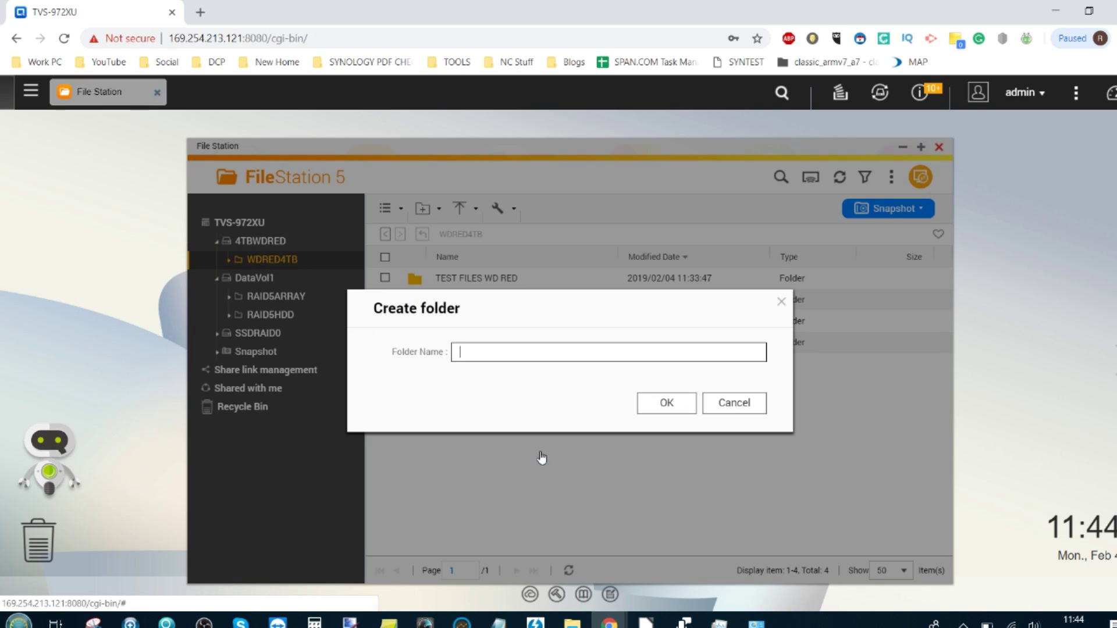
text(1)
key(Return)
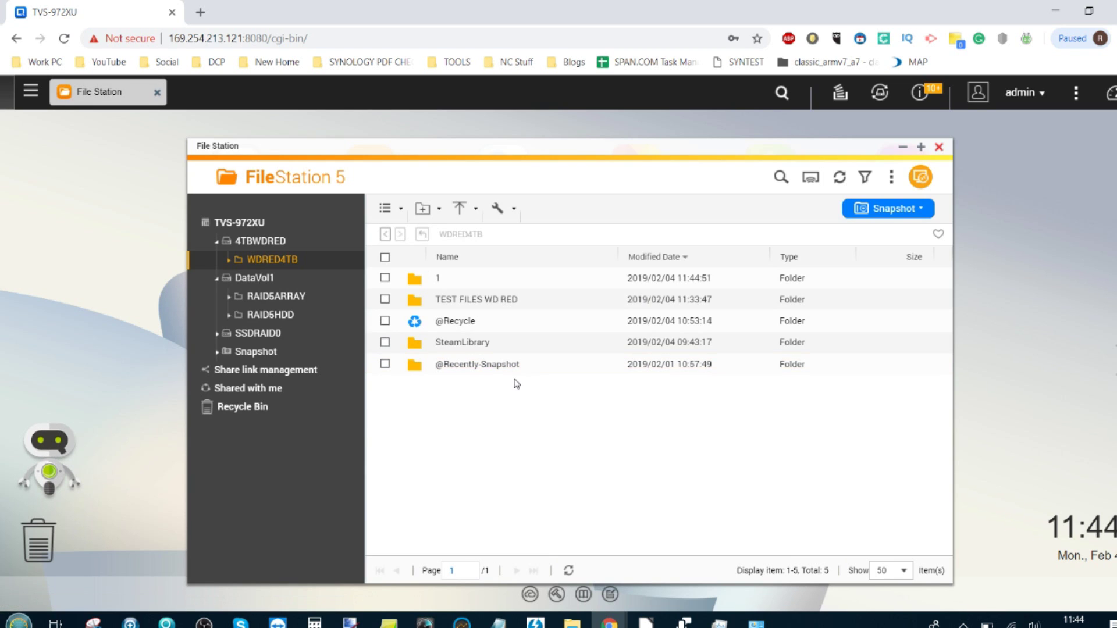
right_click(514, 380)
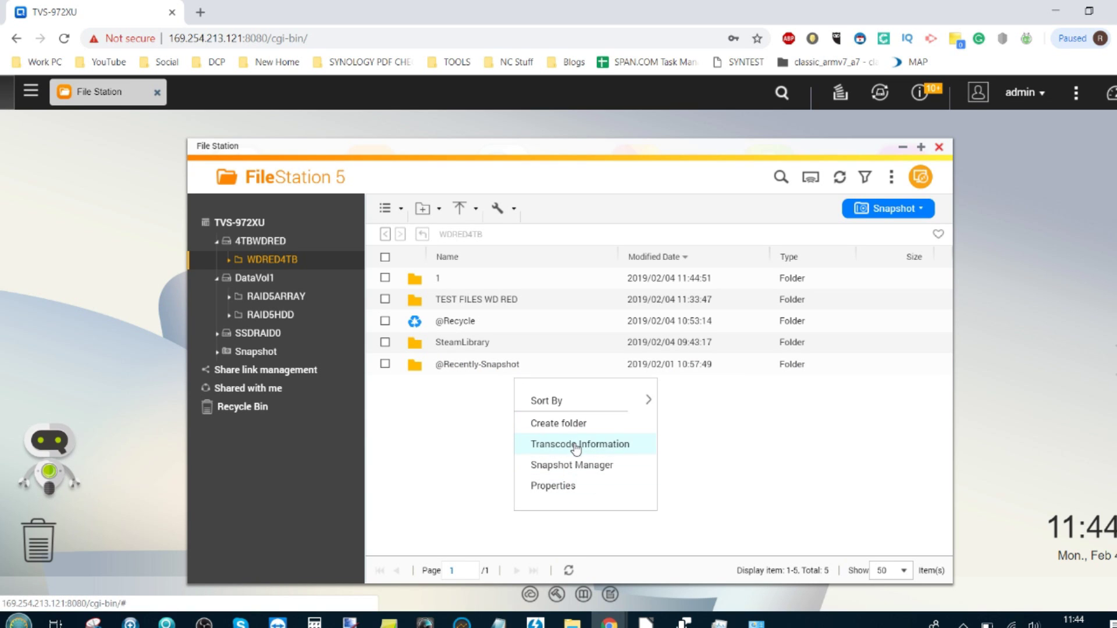
click(531, 425)
text(2)
key(Return)
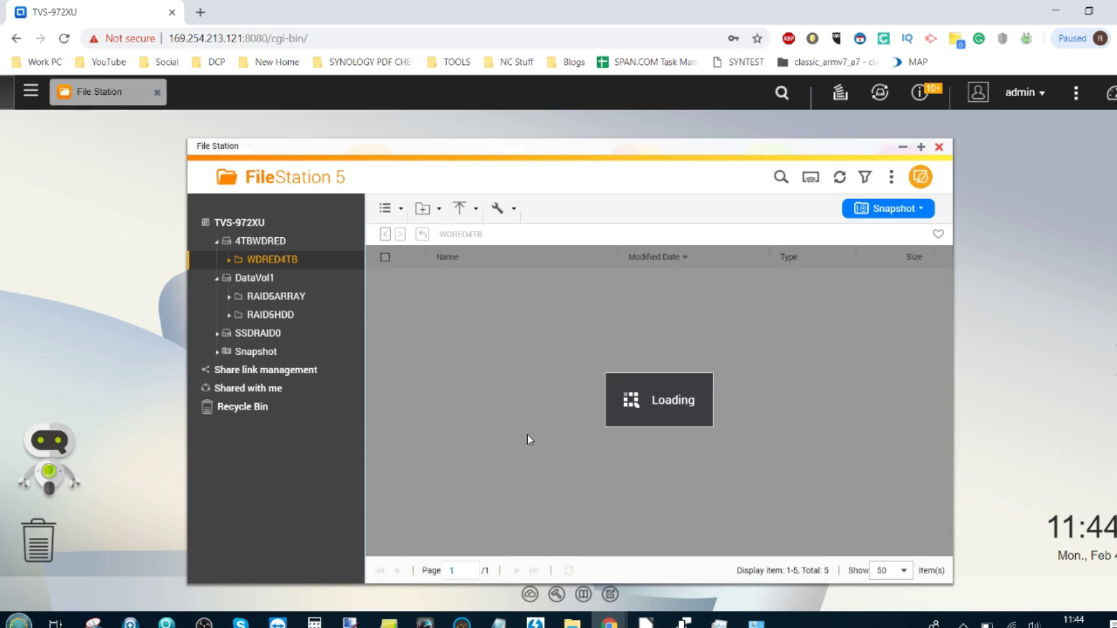
right_click(524, 433)
click(552, 470)
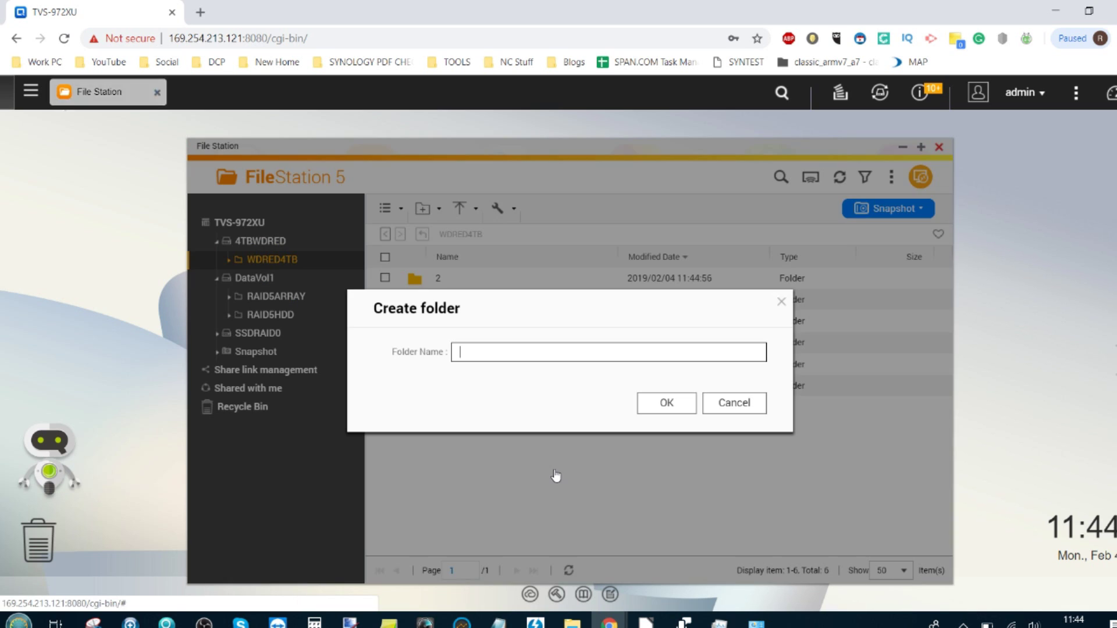
text(3)
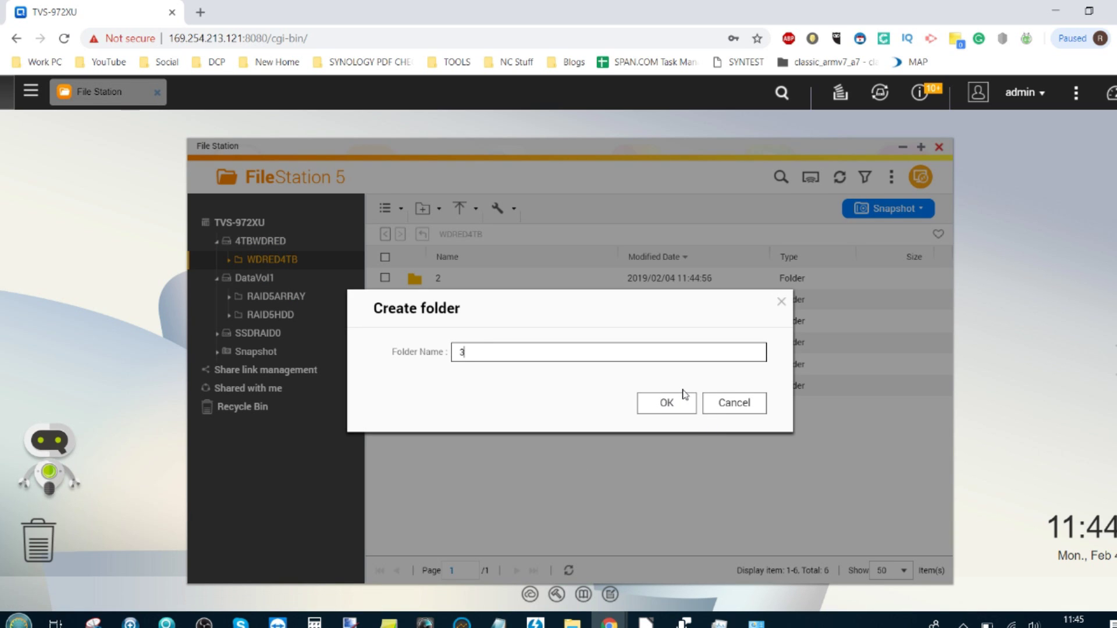
click(667, 403)
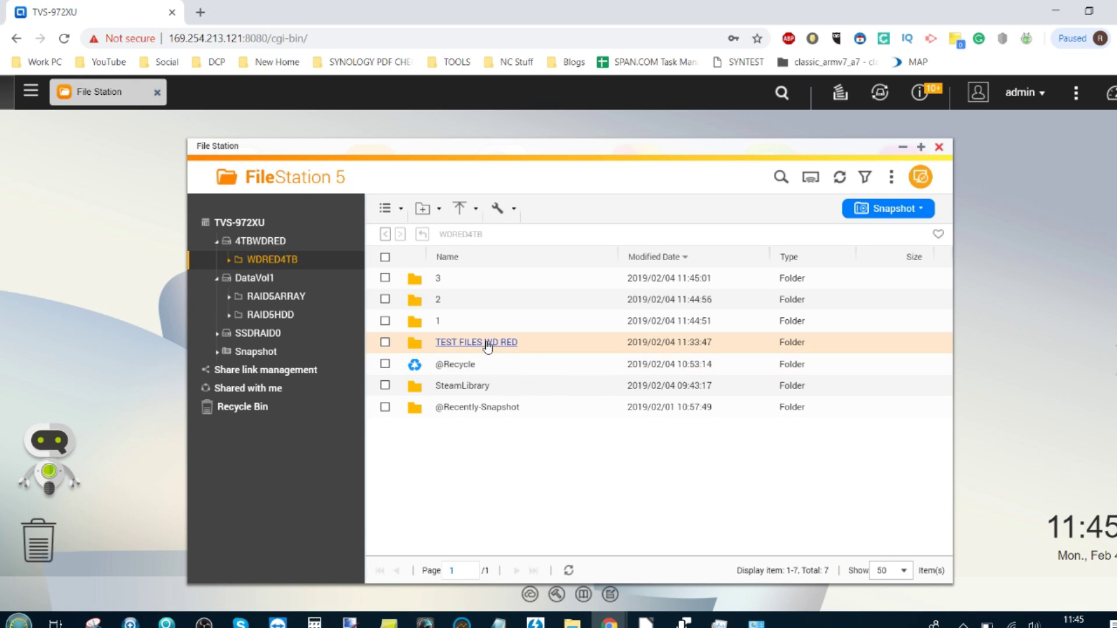
right_click(488, 344)
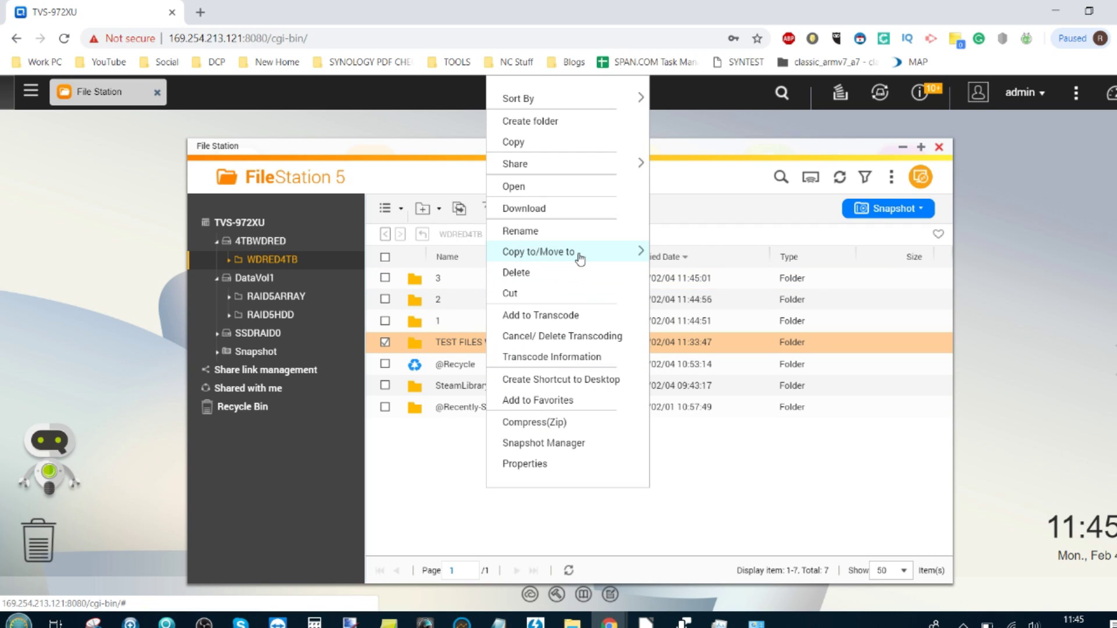
- Copy TEST FILES WD RED into WDRED4TB's folder 1
mouse_move(585, 253)
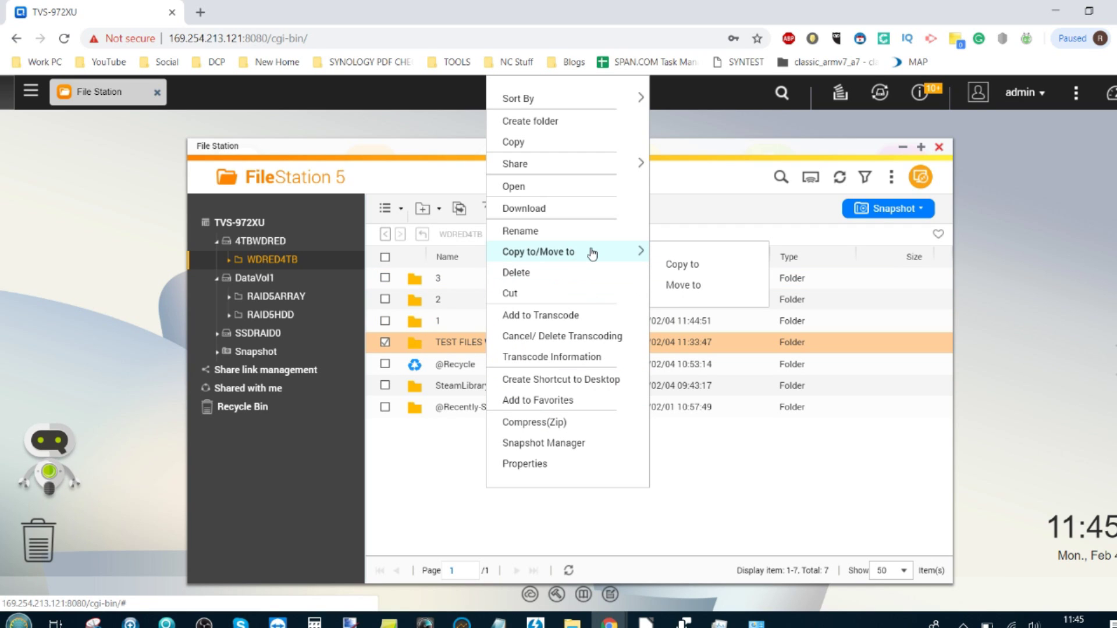
click(707, 270)
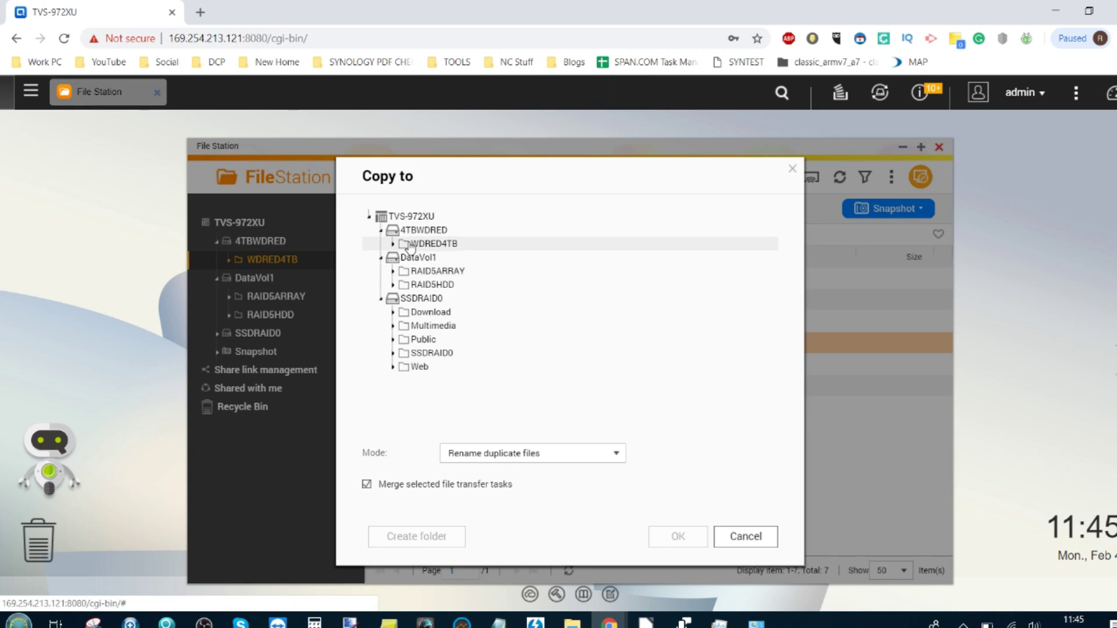
click(428, 247)
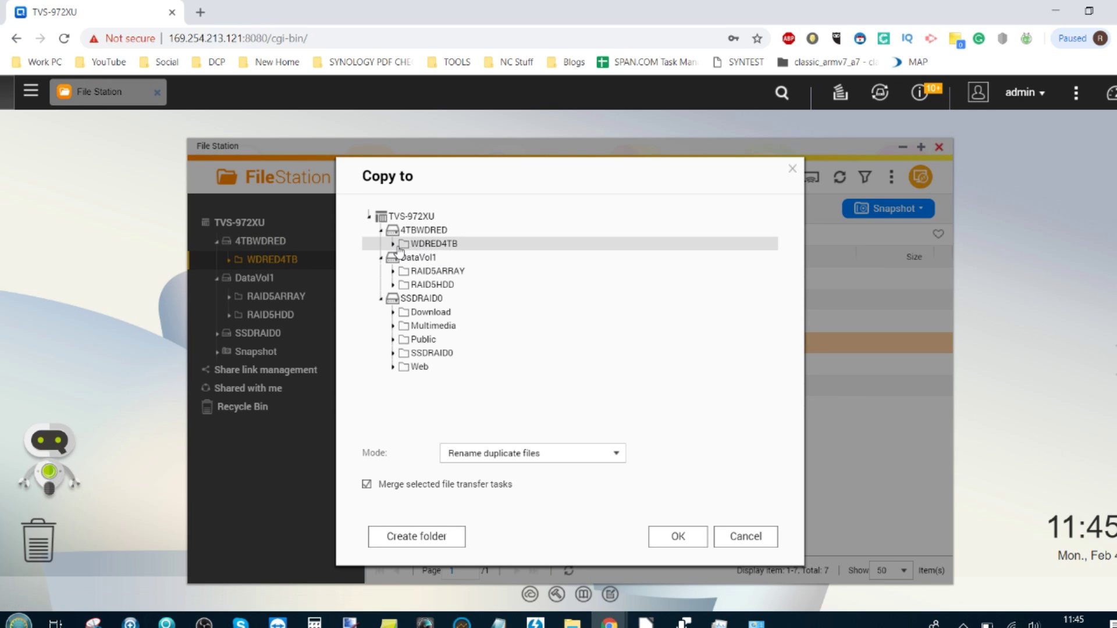
double_click(428, 247)
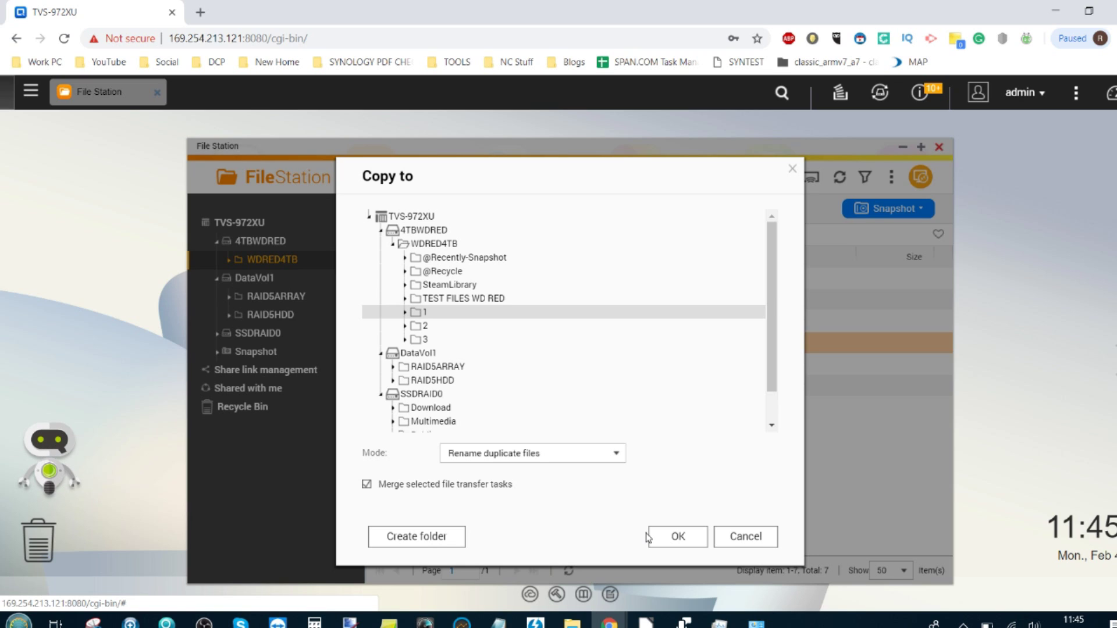
click(678, 537)
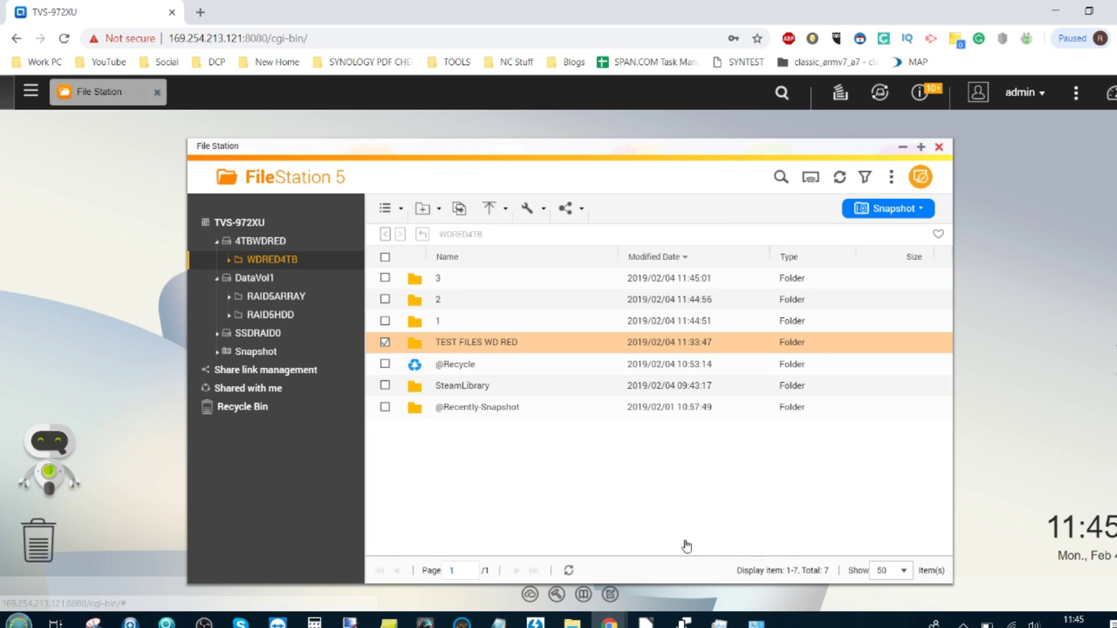
- Copy TEST FILES WD RED into folder 2
right_click(463, 343)
mouse_move(569, 251)
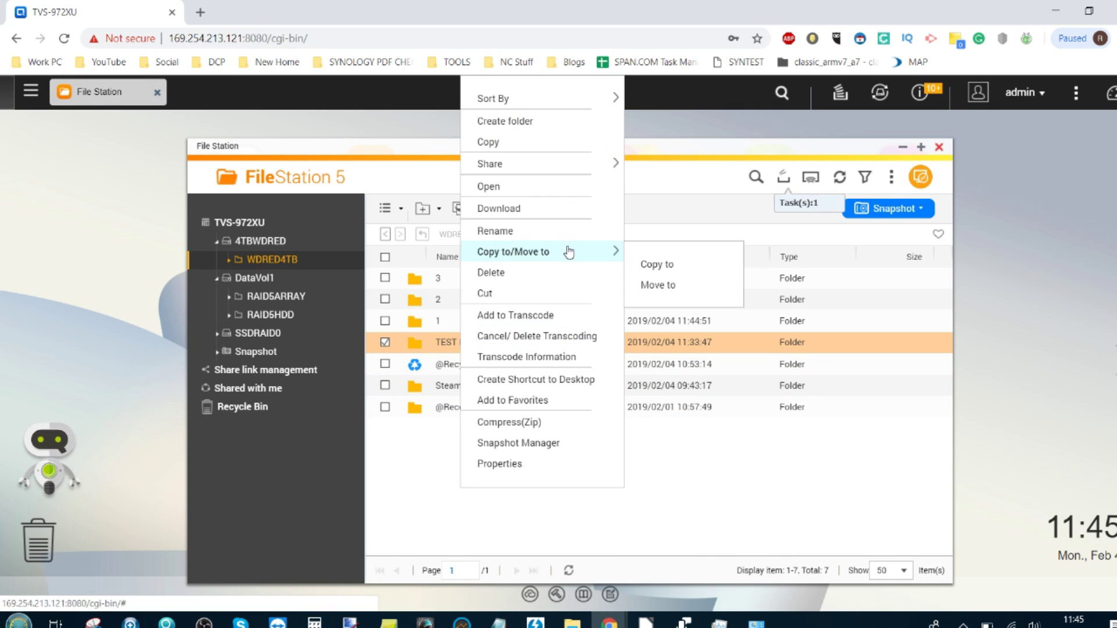
click(662, 265)
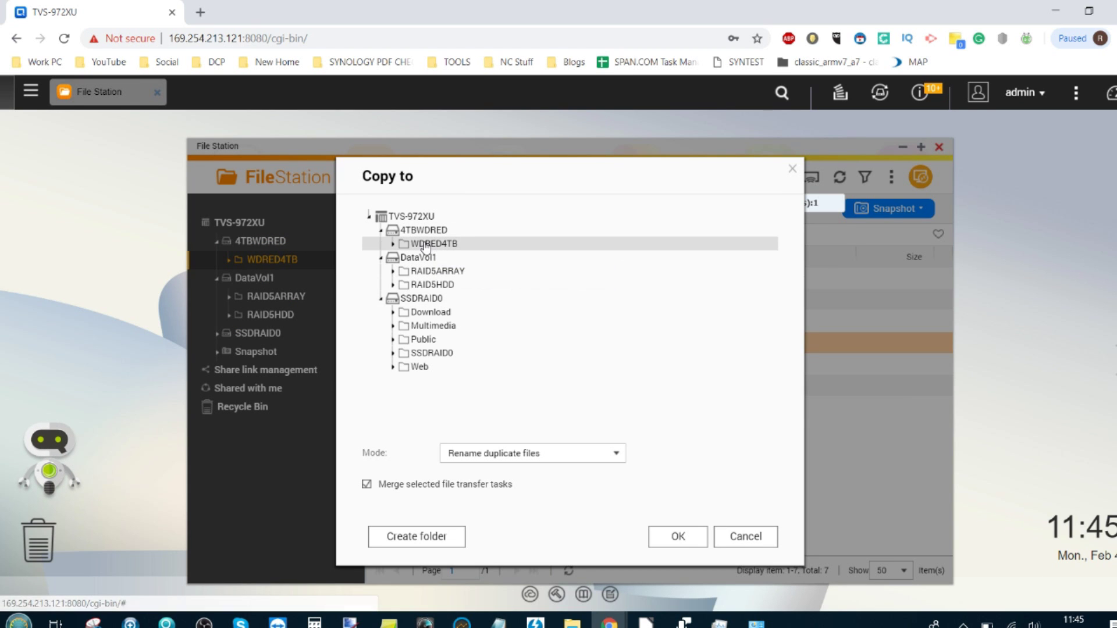
double_click(426, 245)
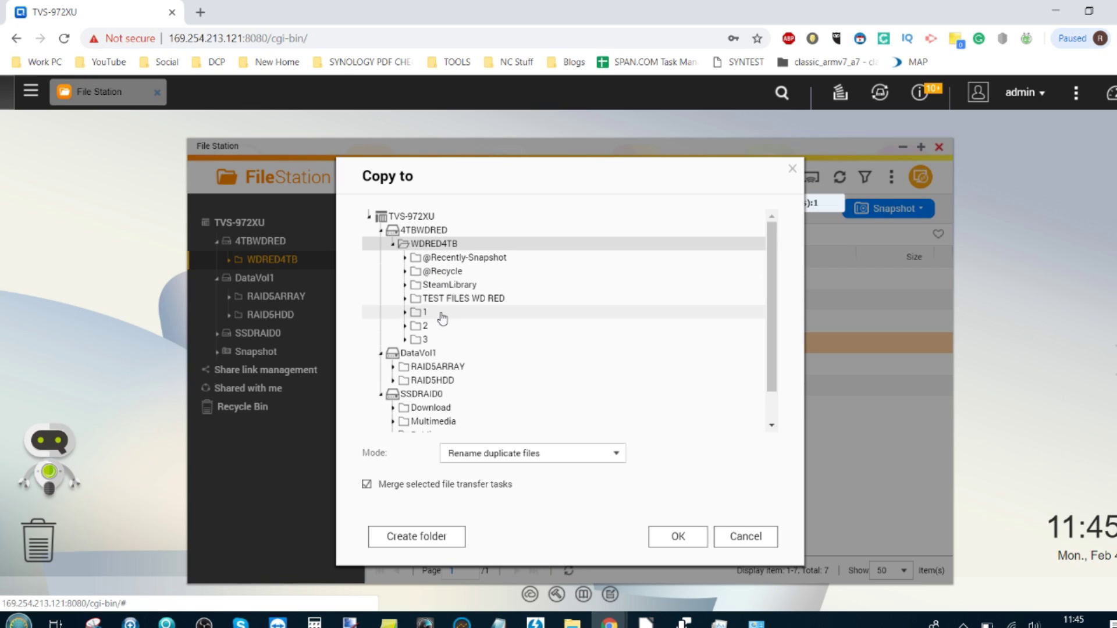
click(430, 326)
click(669, 538)
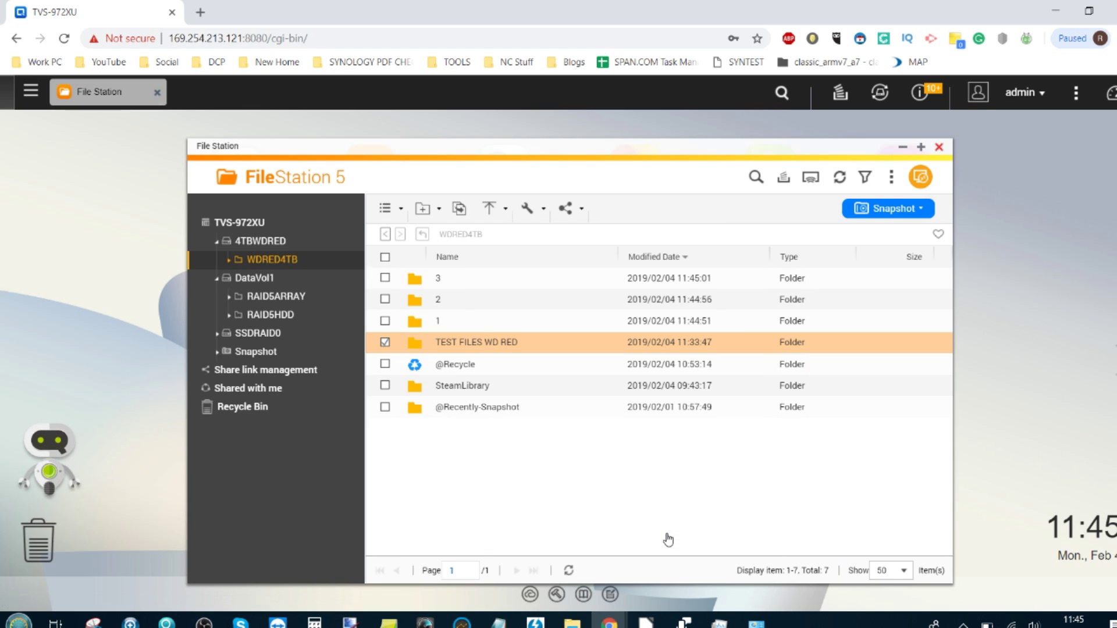
- Copy TEST FILES WD RED into folder 3
right_click(456, 350)
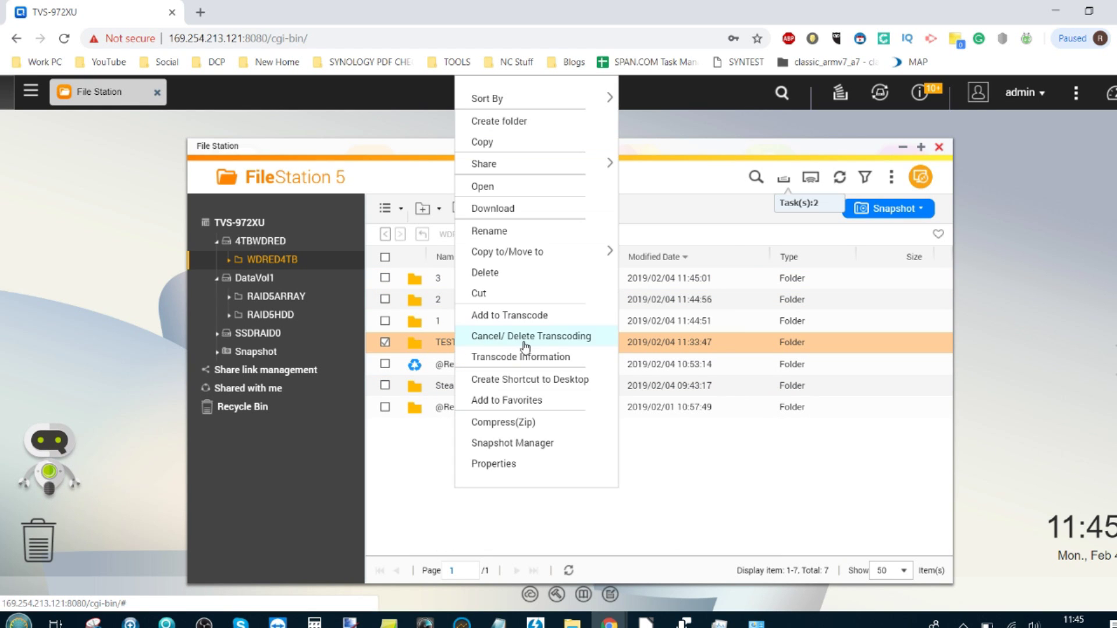
mouse_move(555, 253)
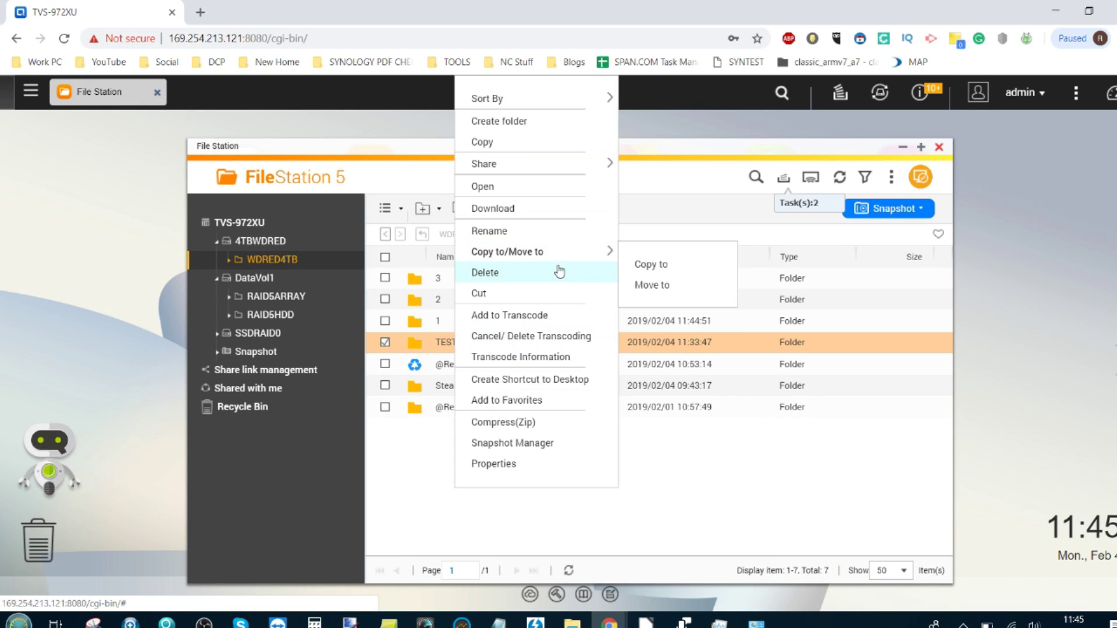
click(652, 264)
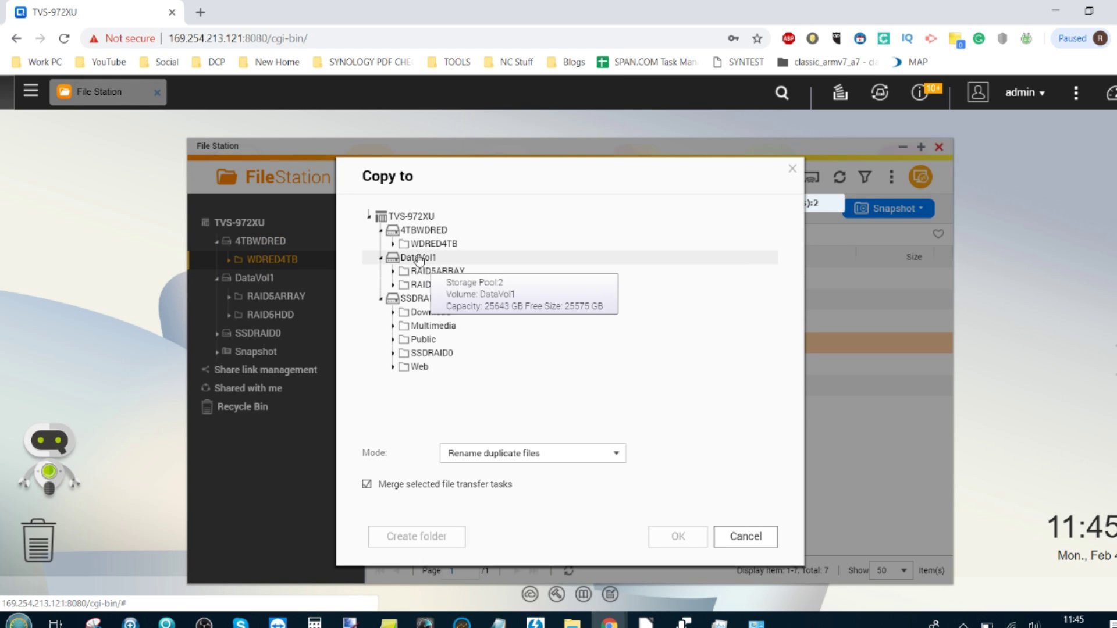
click(433, 244)
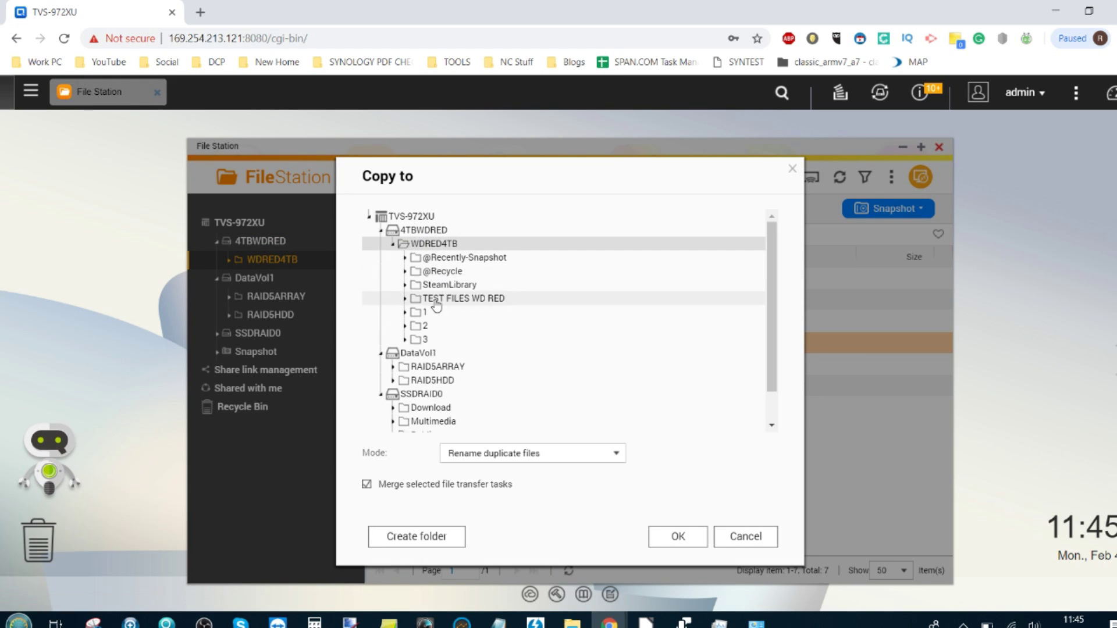
click(427, 339)
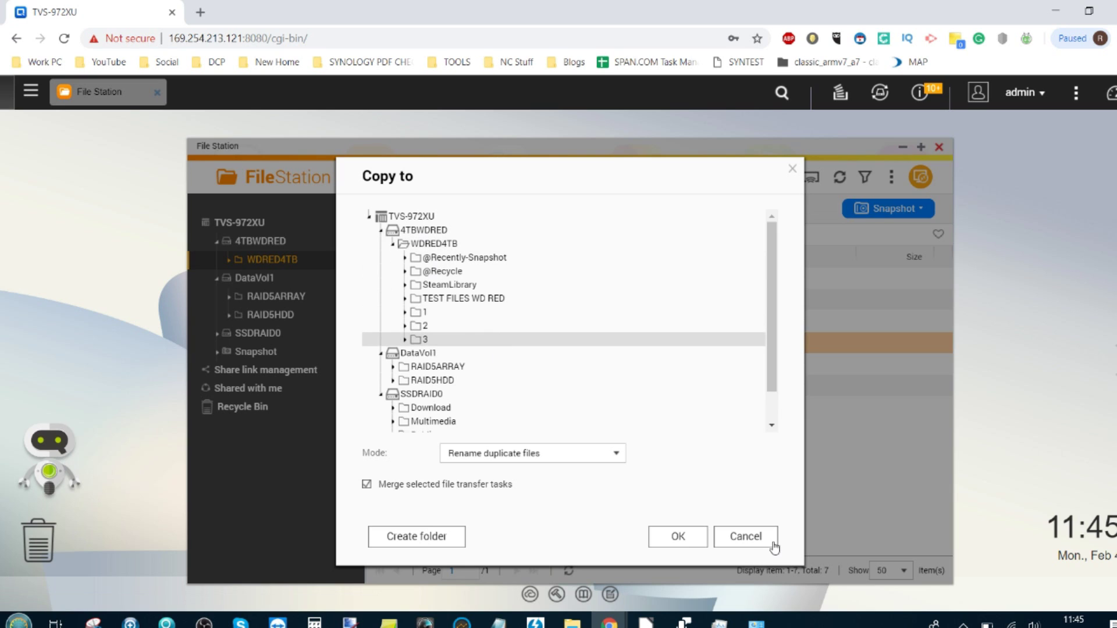
click(679, 536)
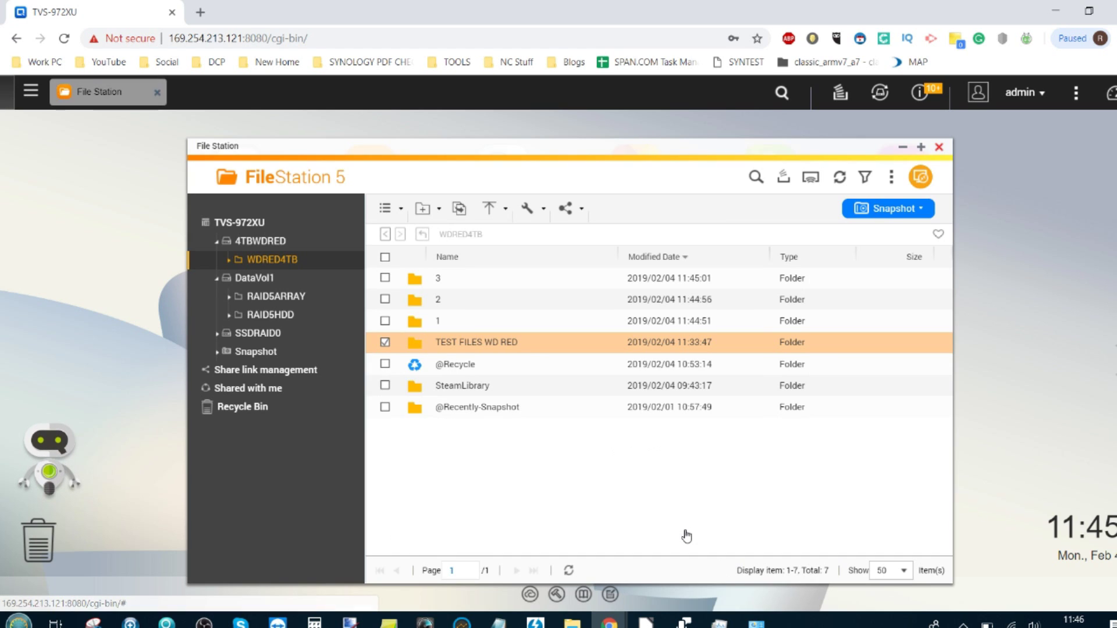
click(782, 181)
- Reopen the Background Task list and widen it to show full paths and times
click(782, 180)
click(784, 181)
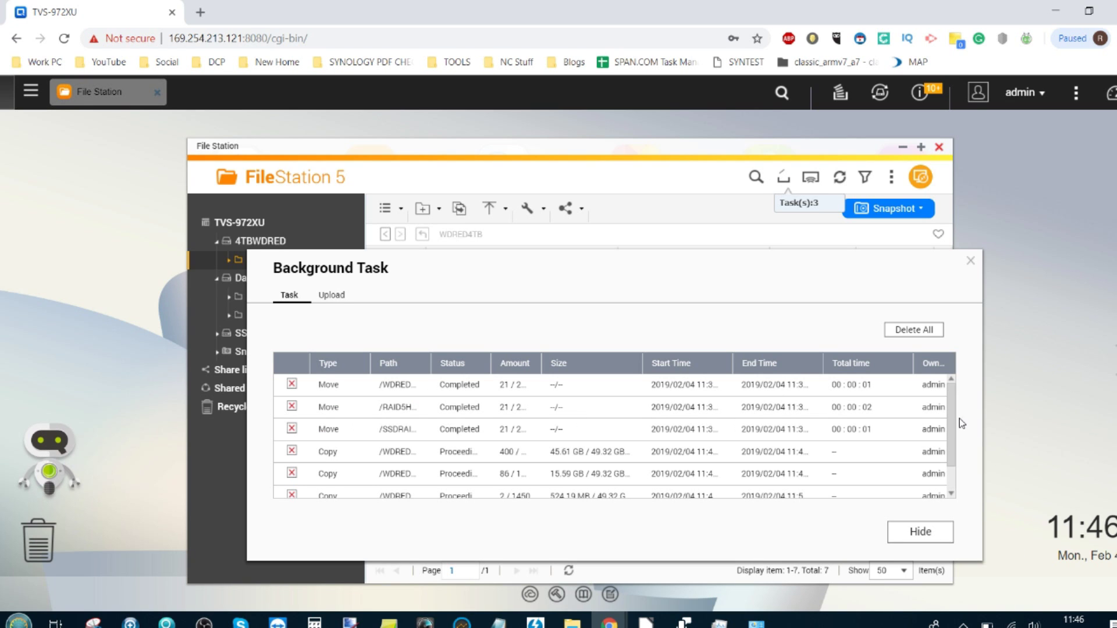
drag(982, 414, 1052, 414)
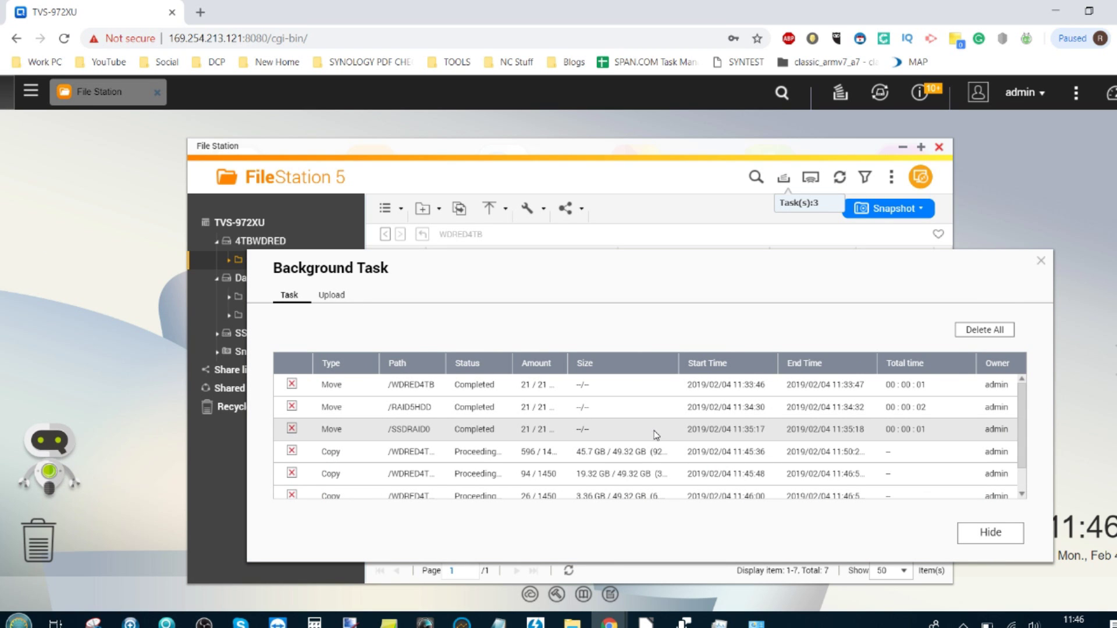
scroll(1018, 425, down, 1)
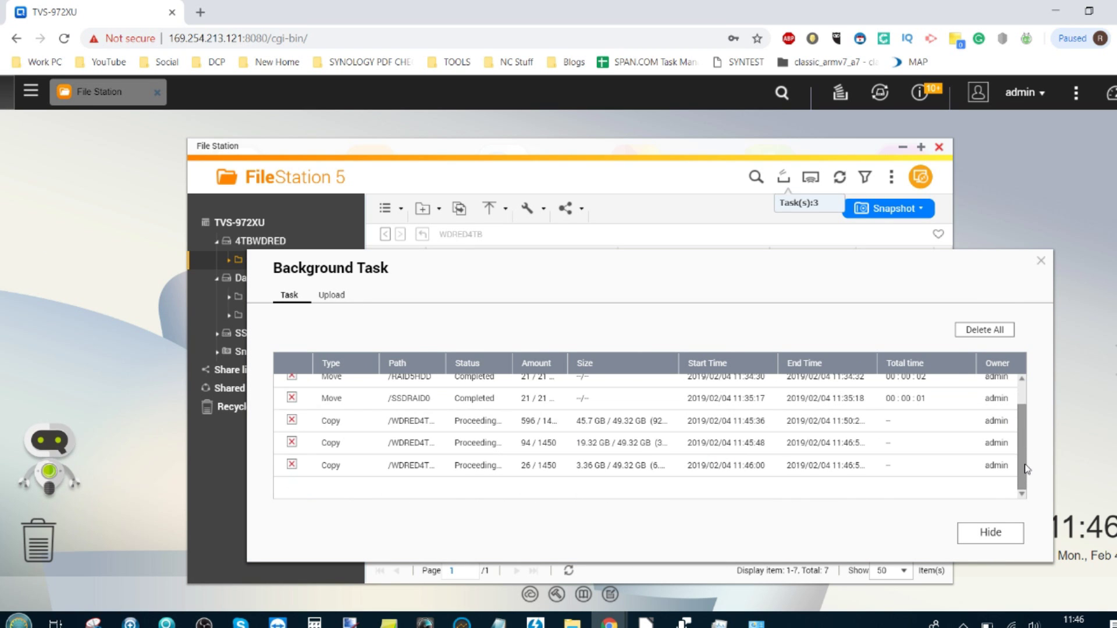
drag(566, 362, 636, 362)
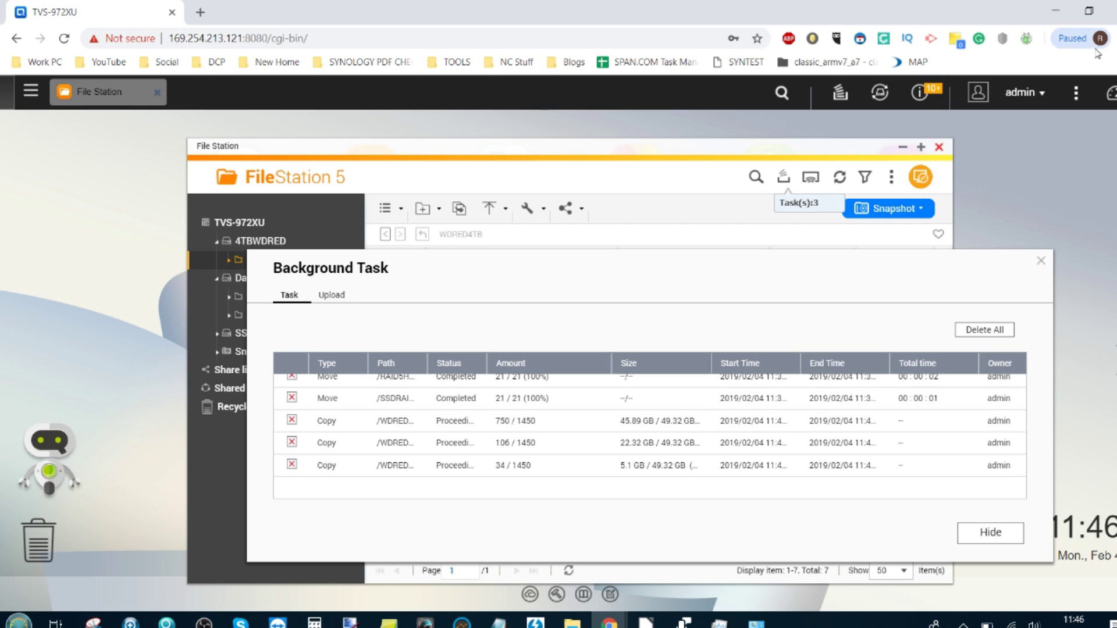
- Wait until the three copies complete (00:01:03, 00:01:34, 00:01:22), then close the task list
click(1110, 93)
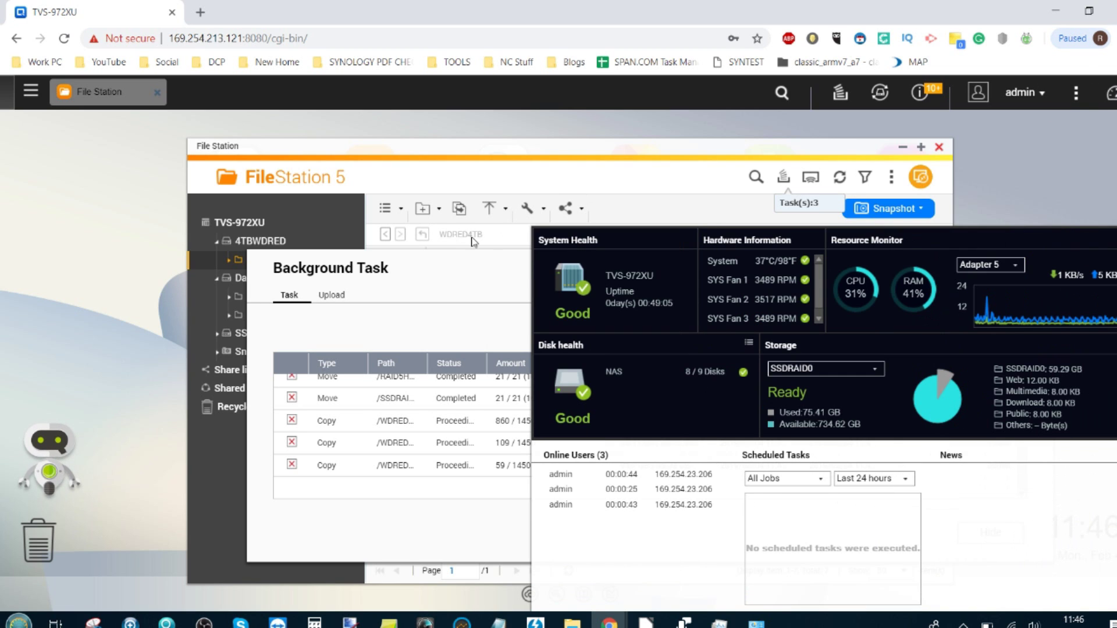
drag(463, 257, 85, 204)
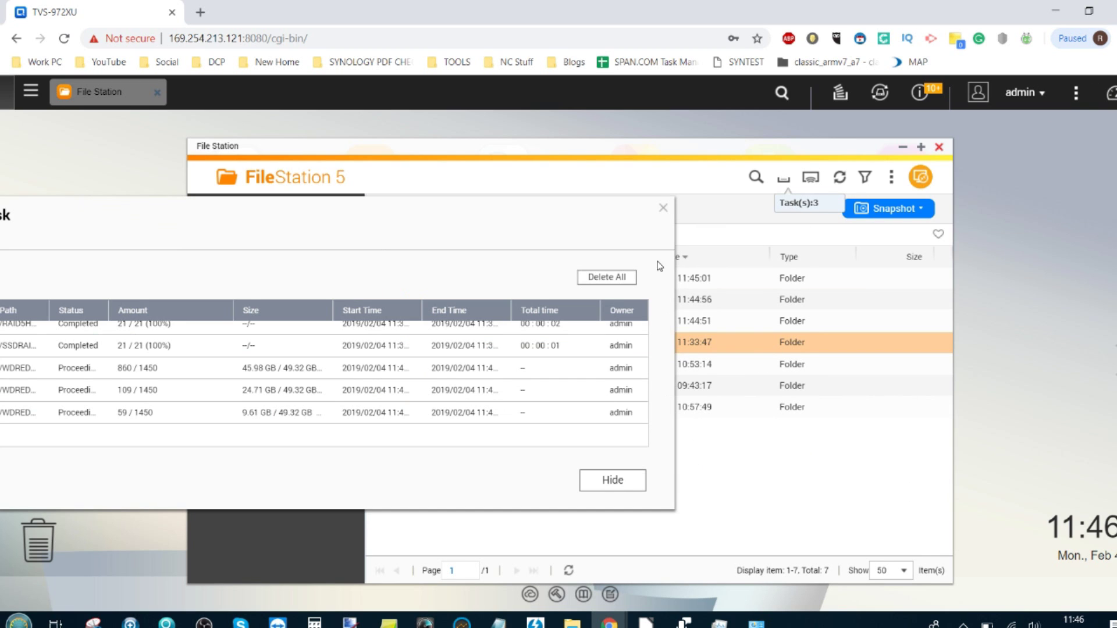
click(1109, 104)
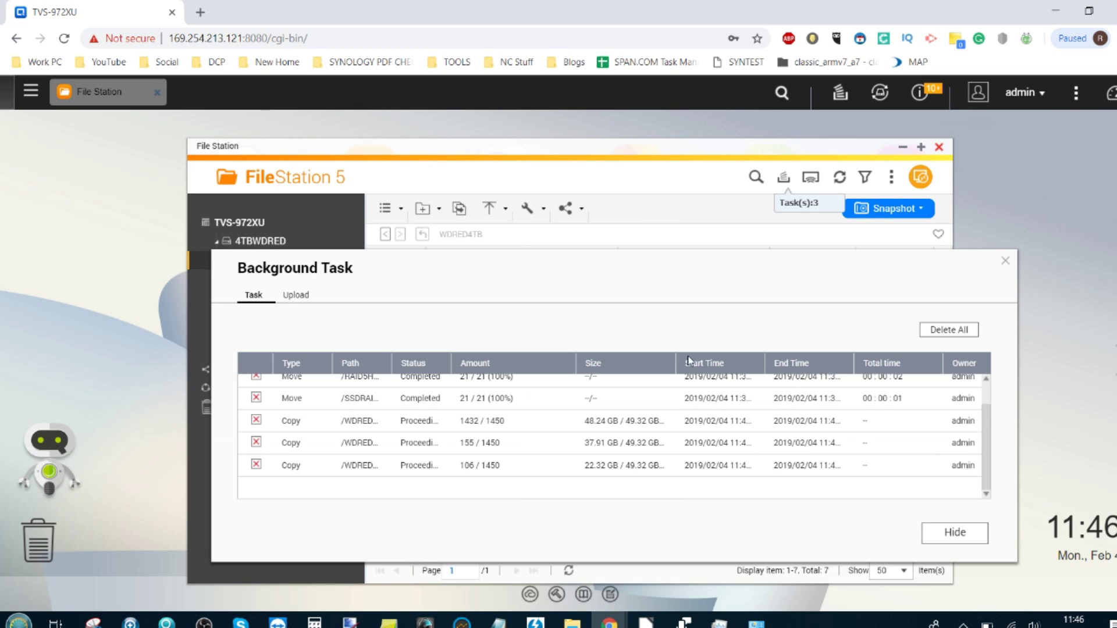
click(1109, 98)
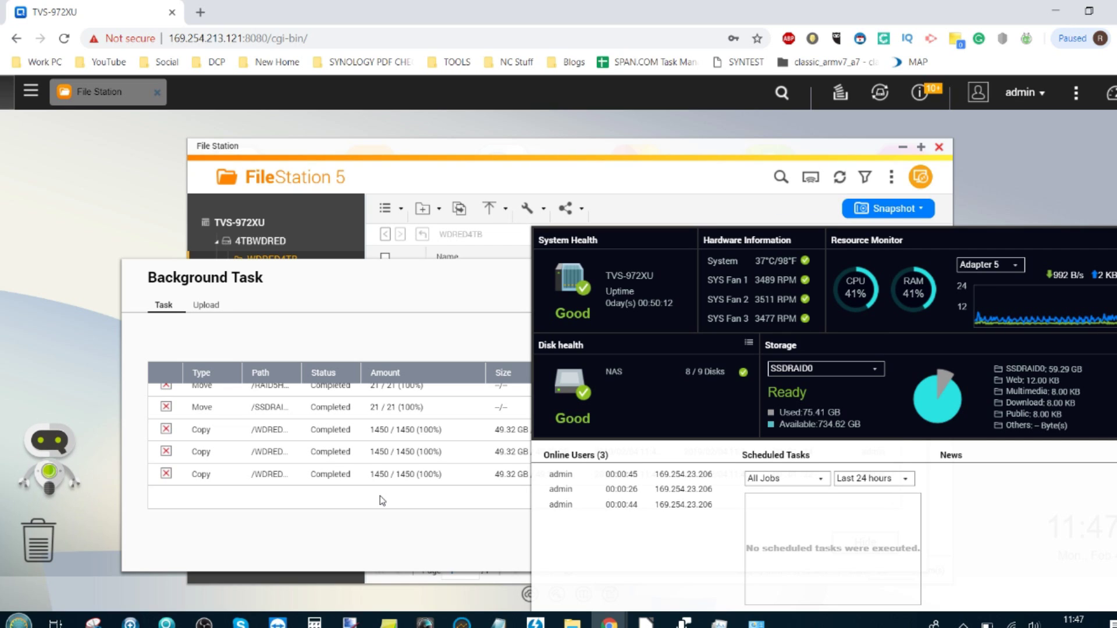
click(456, 279)
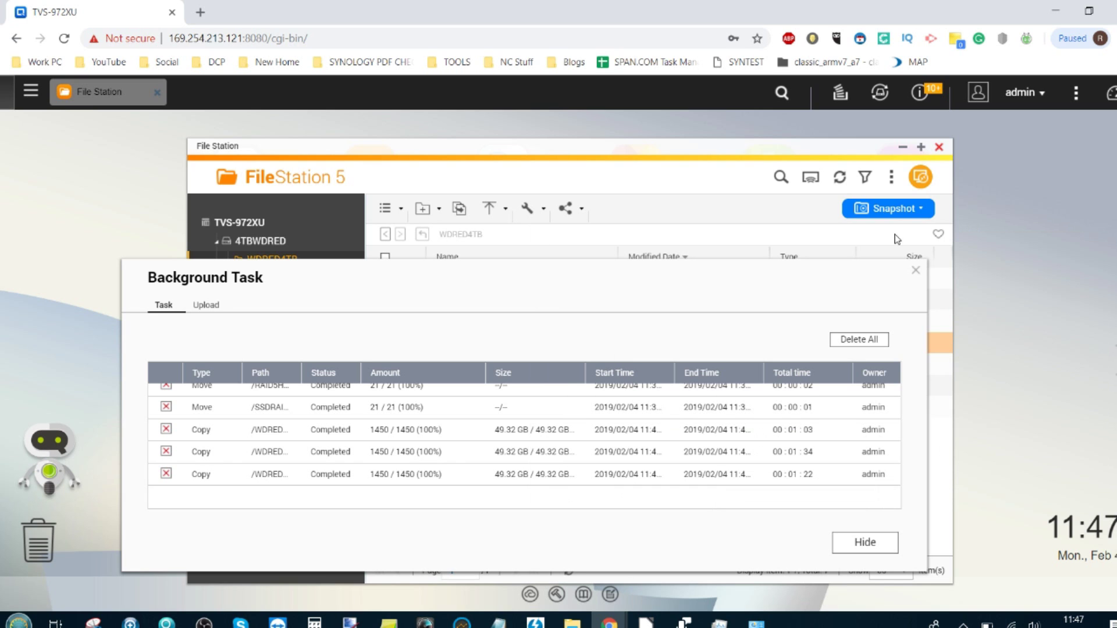
click(915, 274)
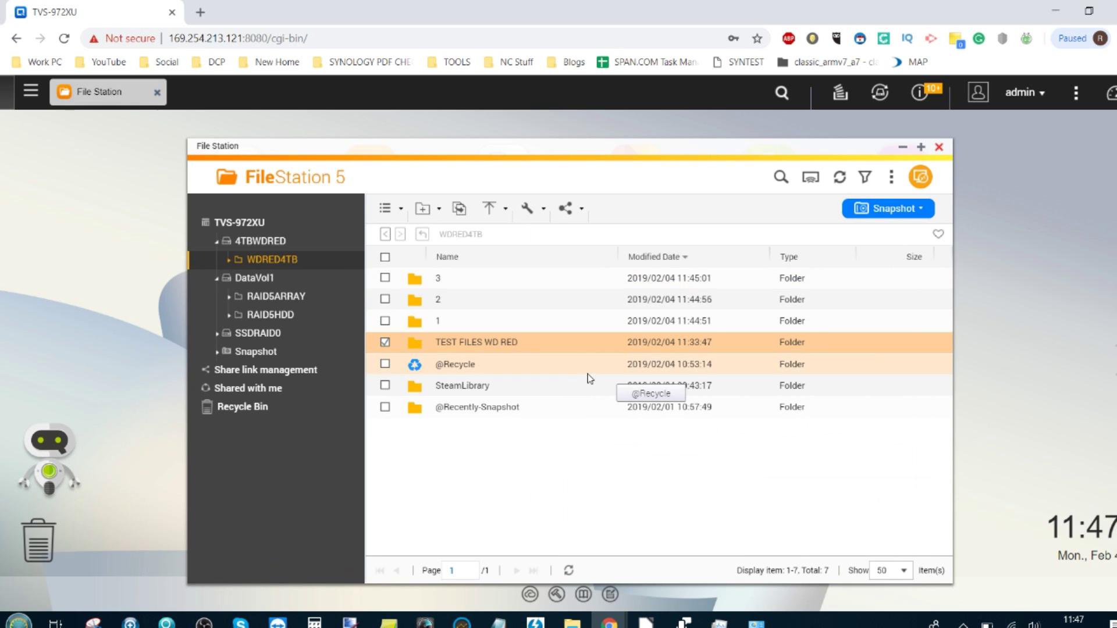
- Verify the copied TEST FILES WD RED inside folder 3, then open the RAID5HDD share
double_click(437, 285)
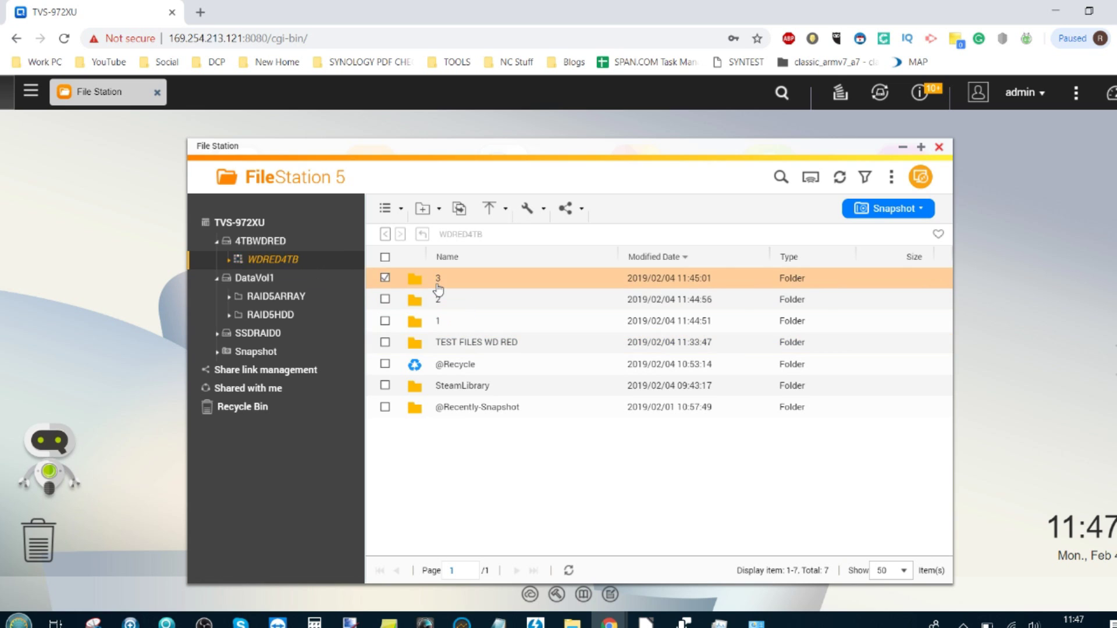
double_click(439, 286)
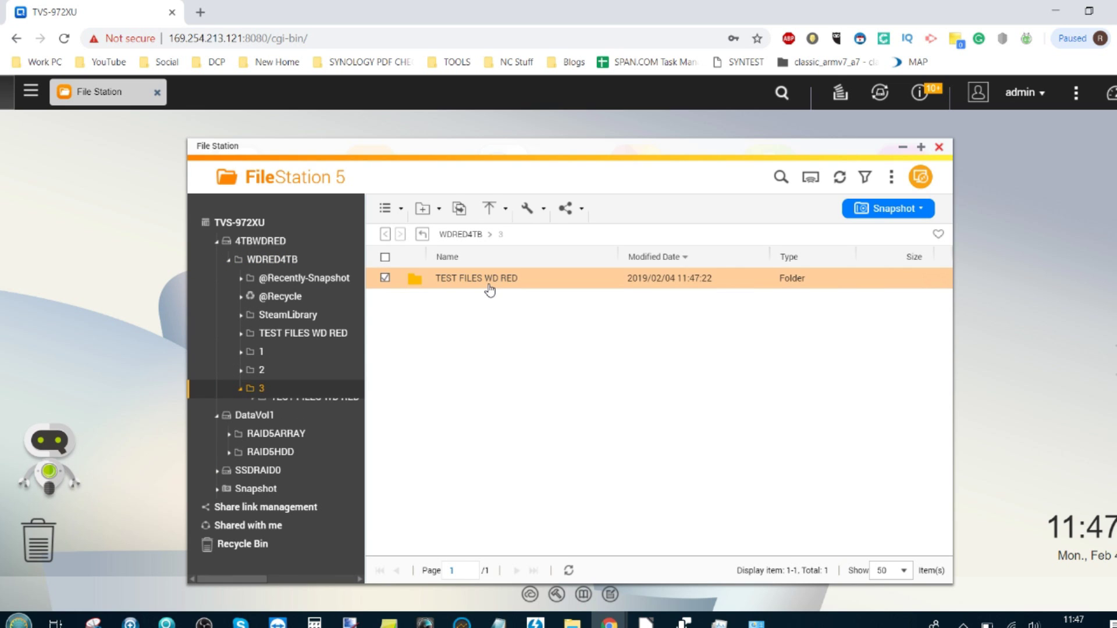
click(461, 234)
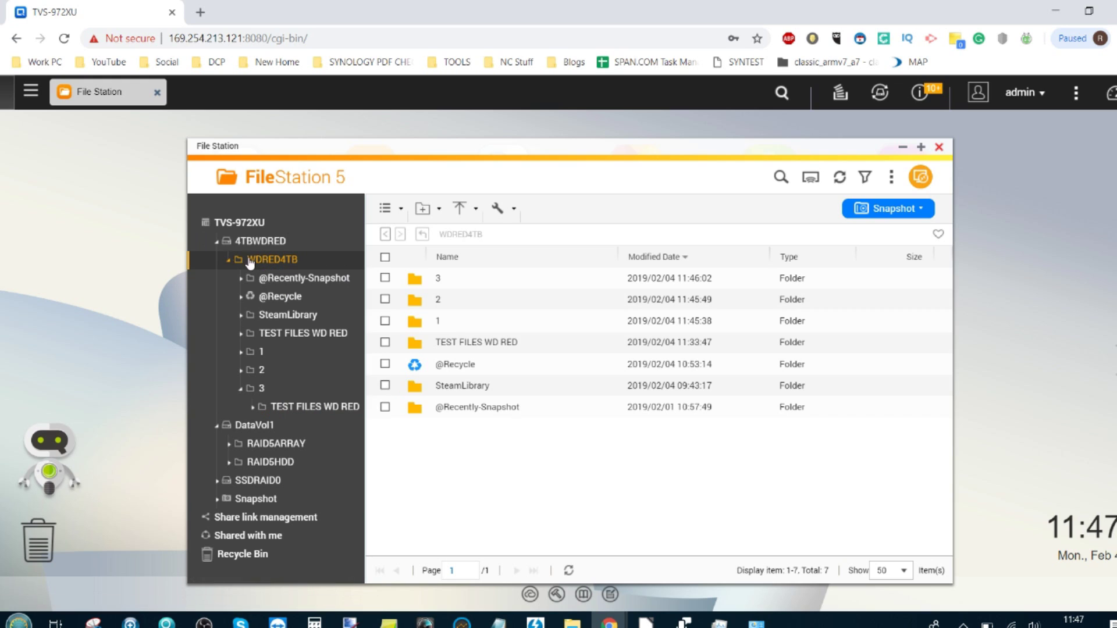
click(228, 259)
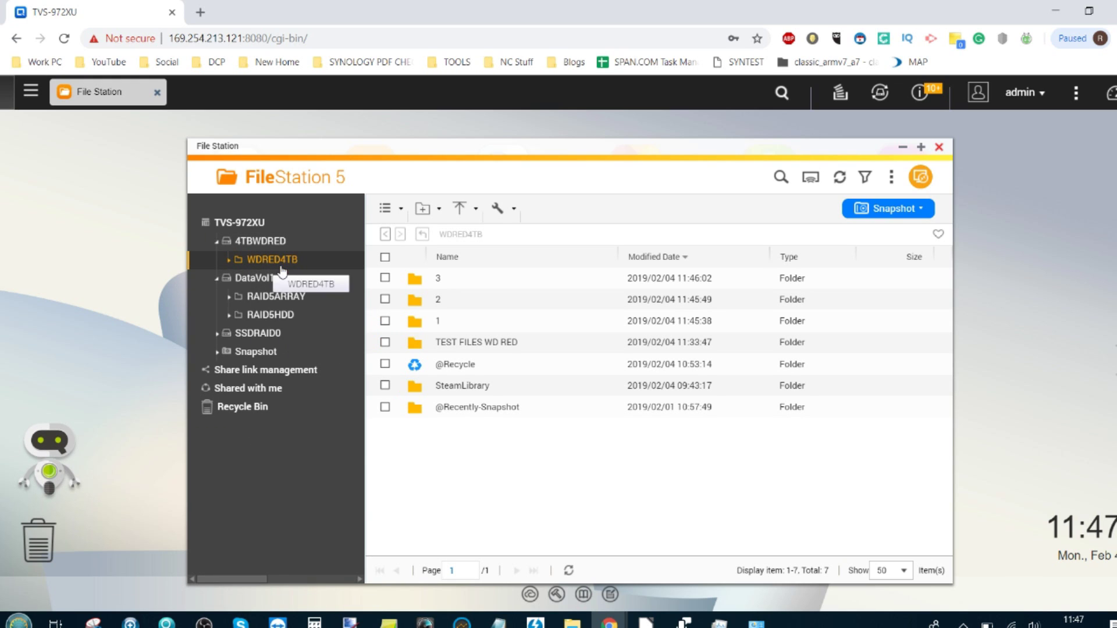
click(277, 315)
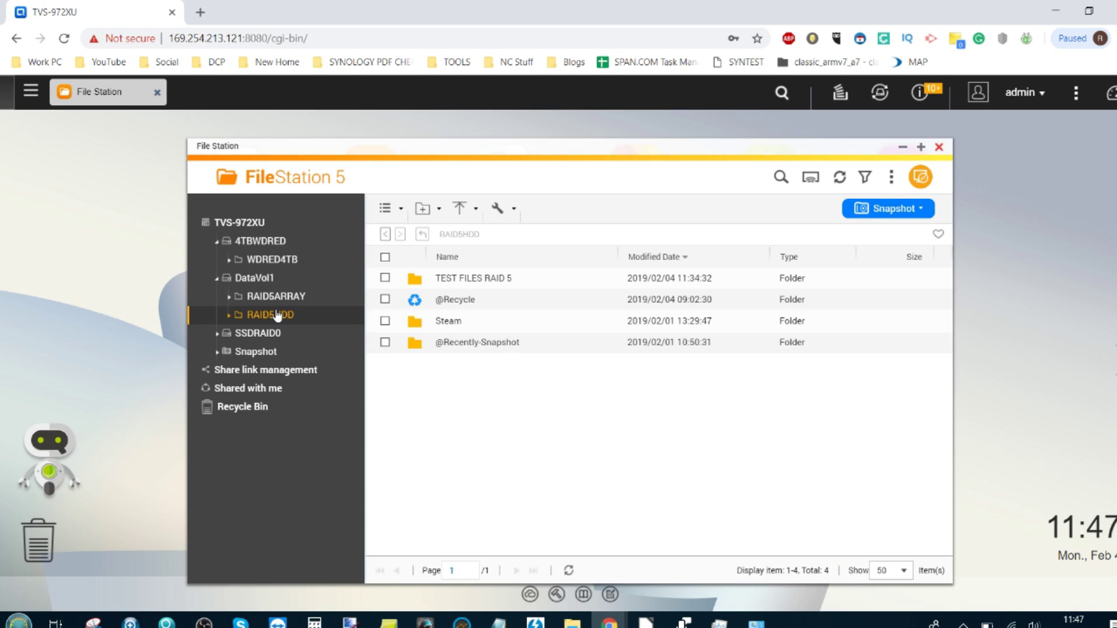
- Clear the selection in RAID5HDD and bring up the empty-area actions menu
right_click(500, 281)
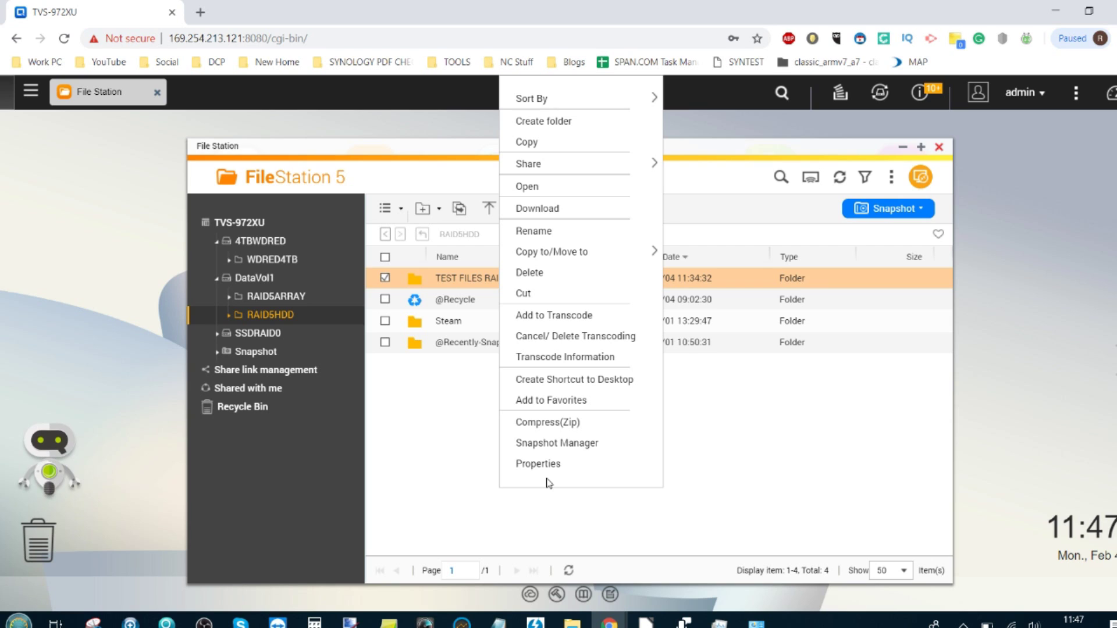
click(471, 444)
right_click(462, 399)
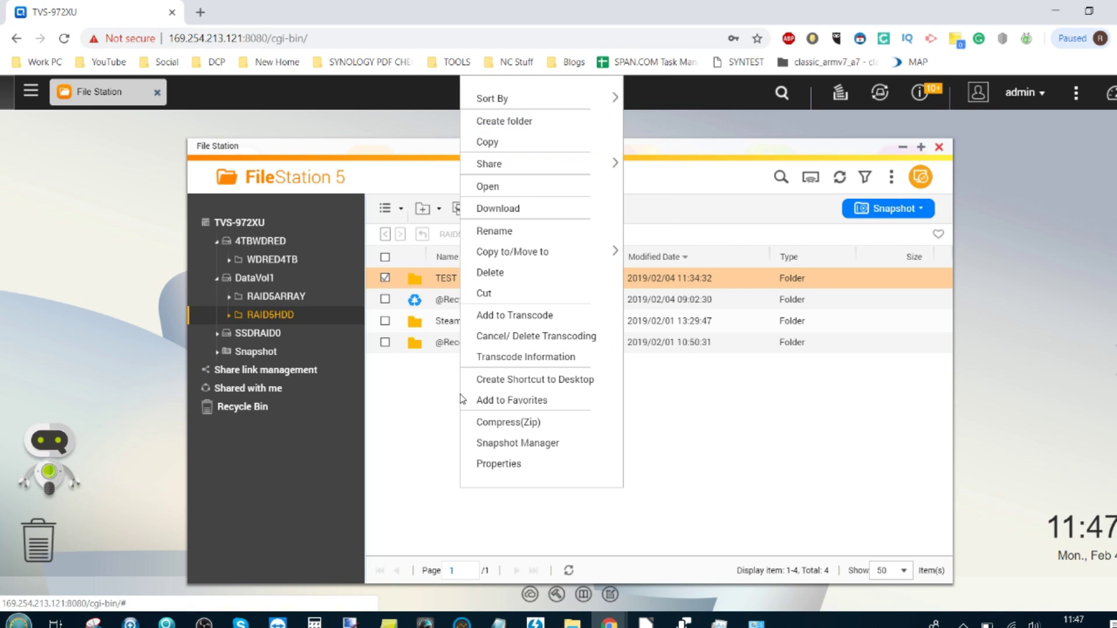
mouse_move(511, 261)
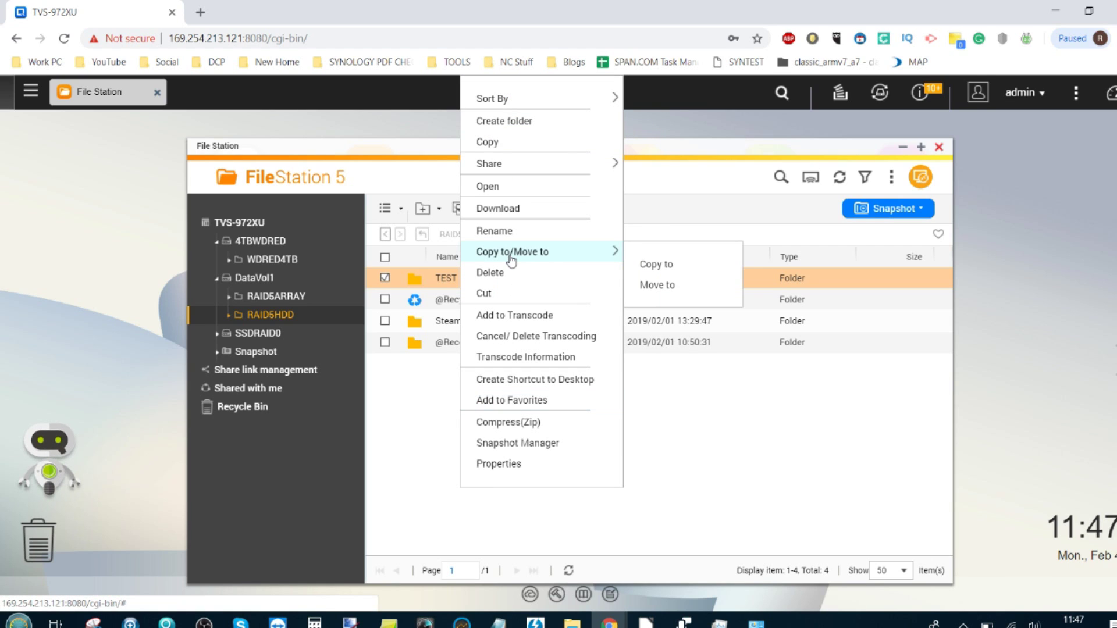
right_click(415, 419)
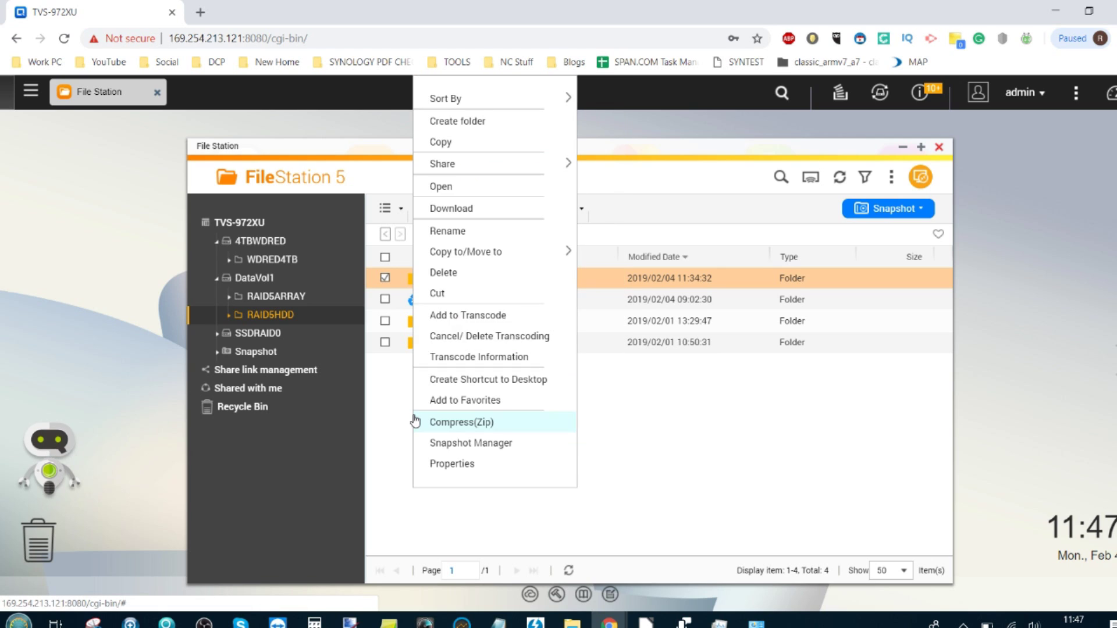
key(Escape)
click(384, 258)
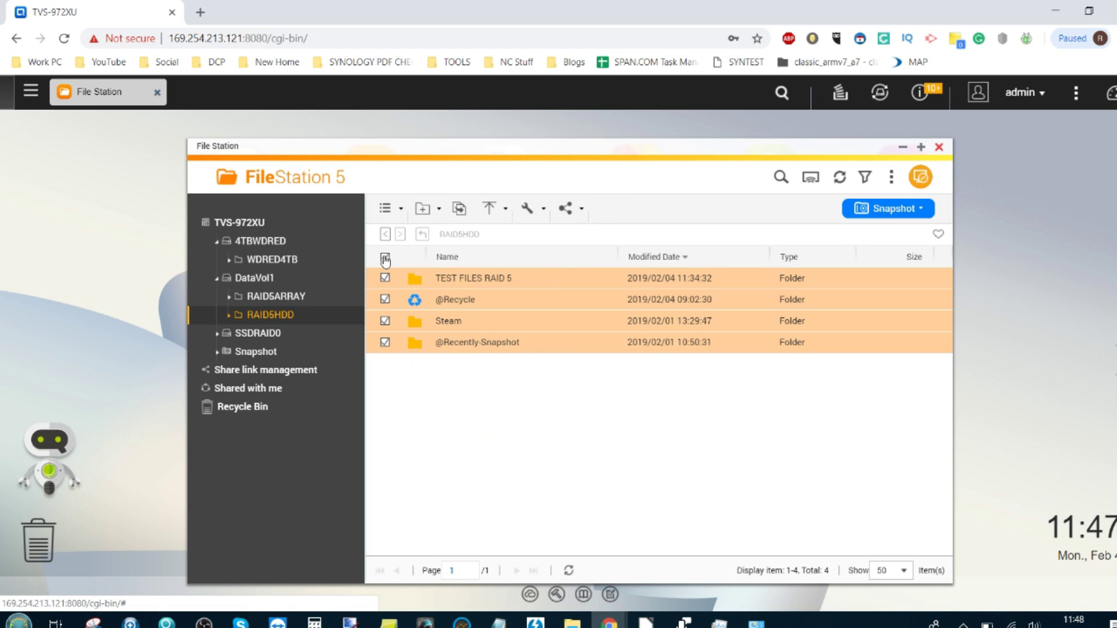
right_click(439, 404)
click(458, 479)
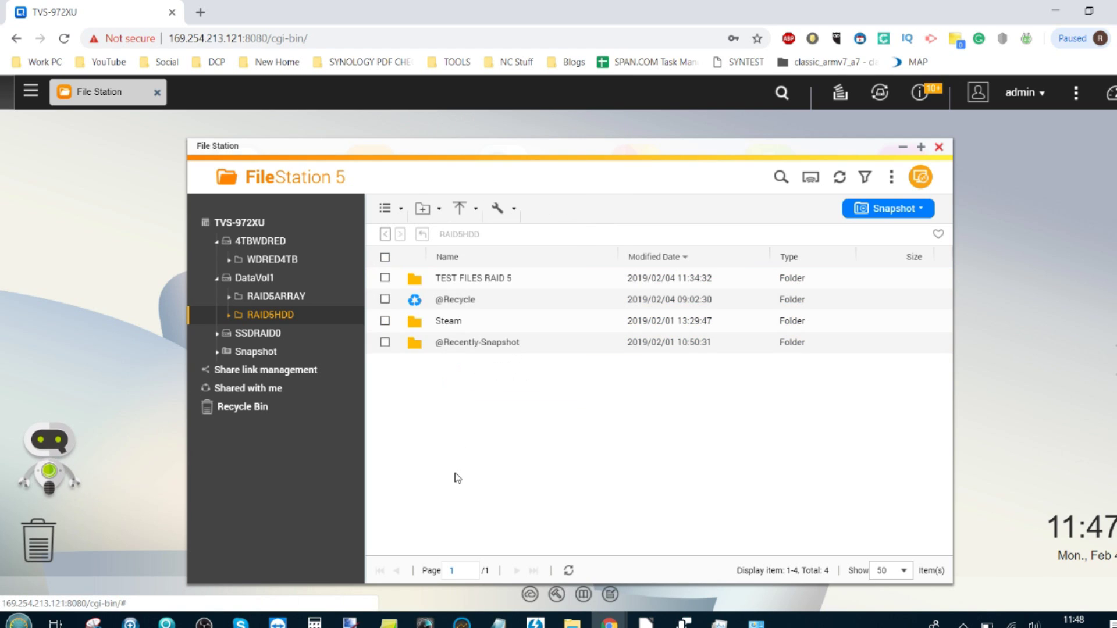
right_click(469, 494)
- Create folders 1, 2 and 3 in the RAID5HDD share
click(503, 534)
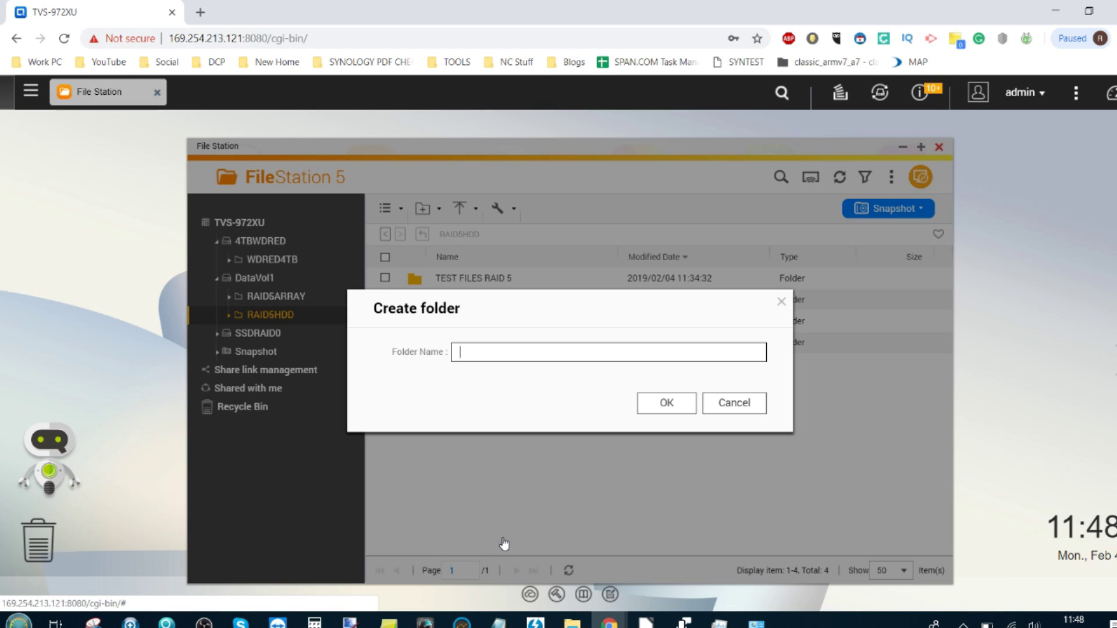
click(655, 410)
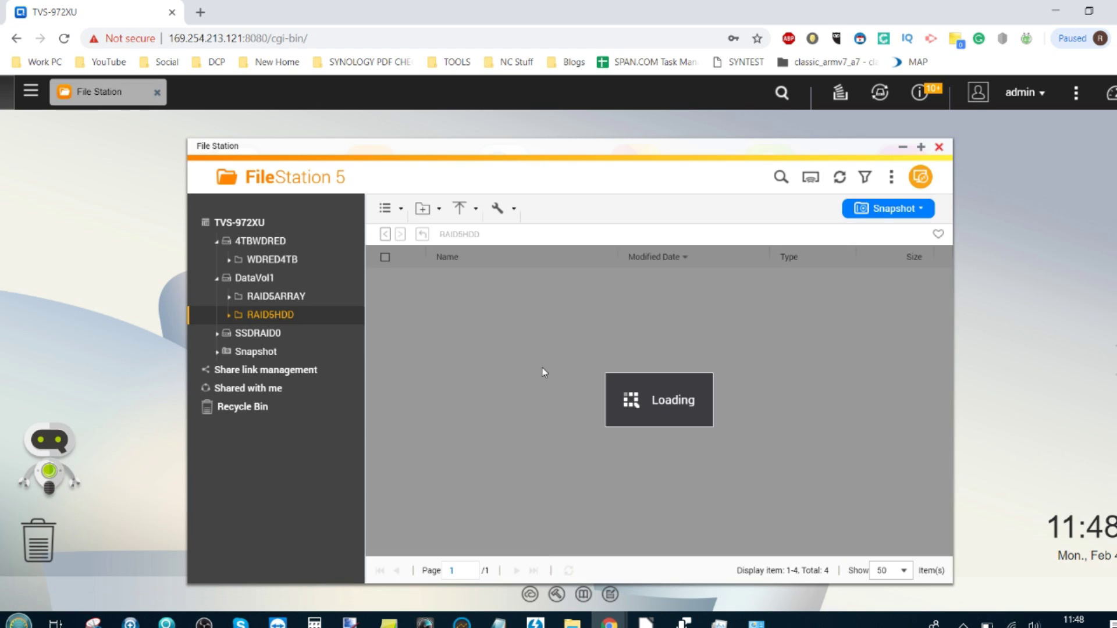
right_click(505, 410)
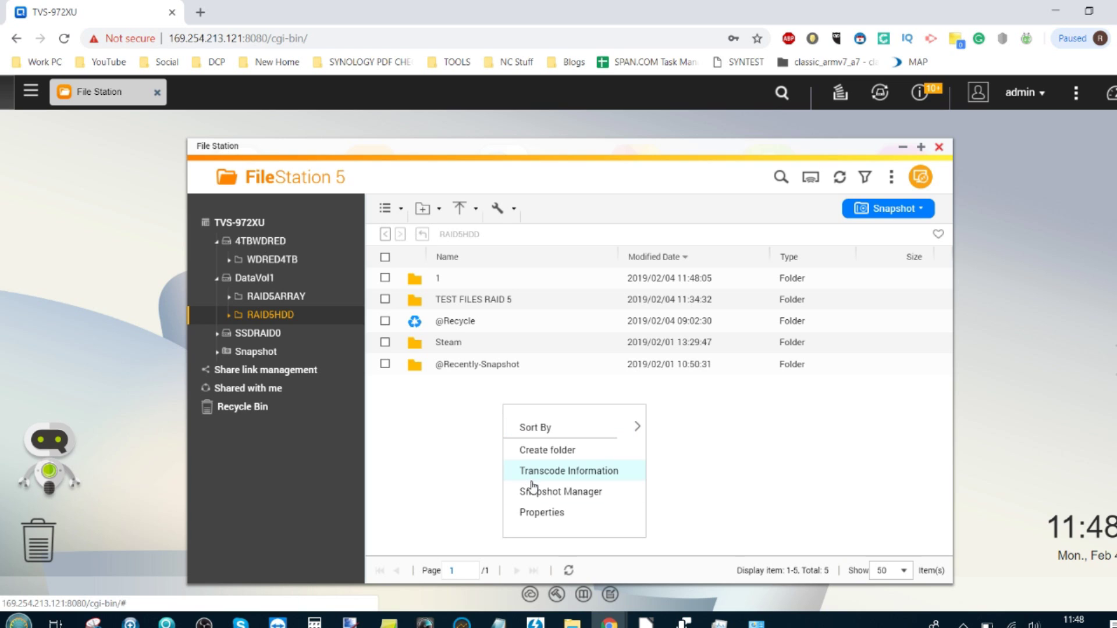
click(532, 453)
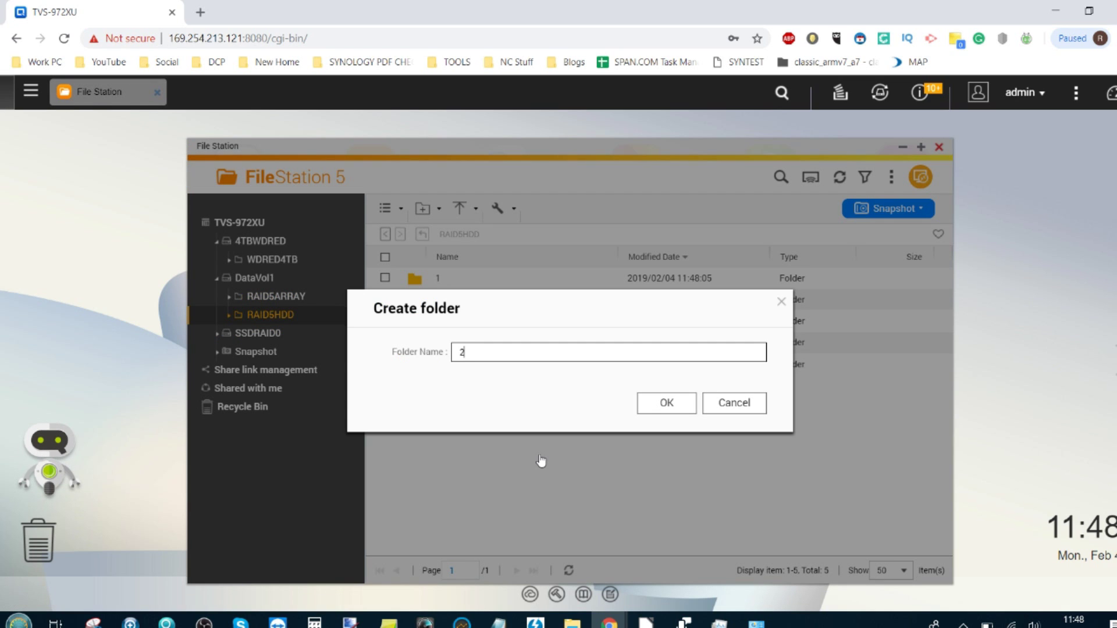
click(640, 406)
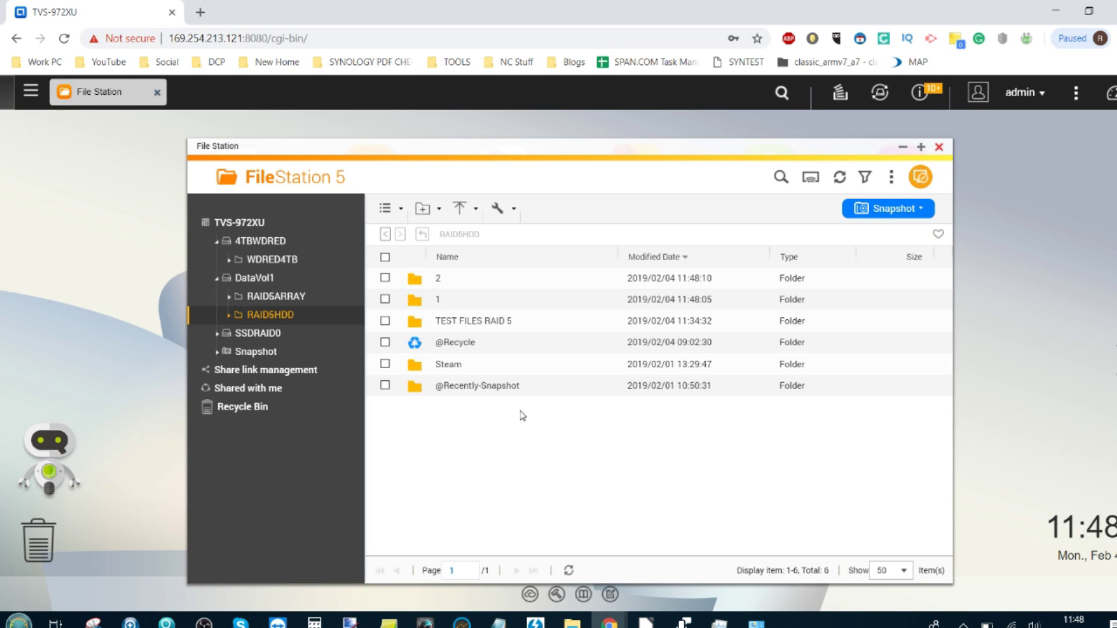
right_click(522, 415)
click(564, 456)
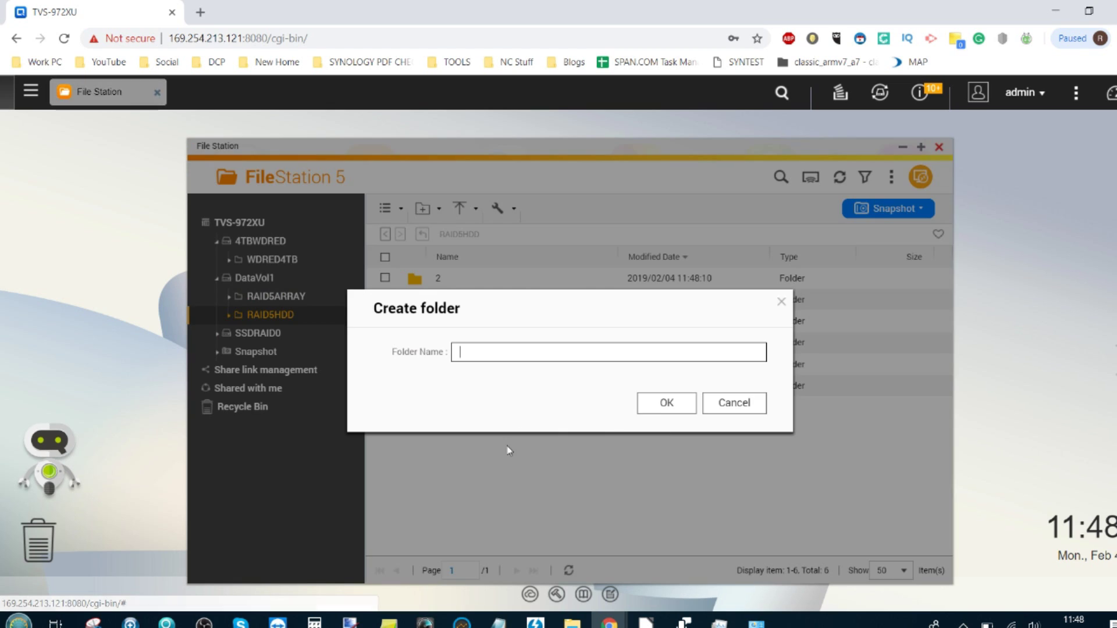
click(670, 404)
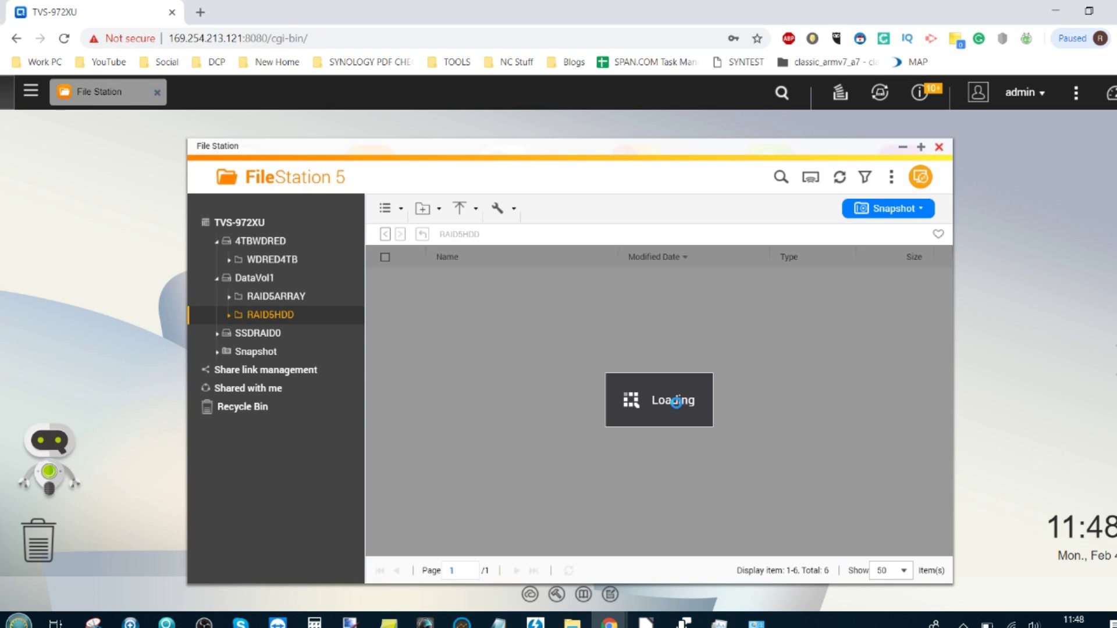
- Copy TEST FILES RAID 5 into RAID5HDD's folder 1
right_click(456, 343)
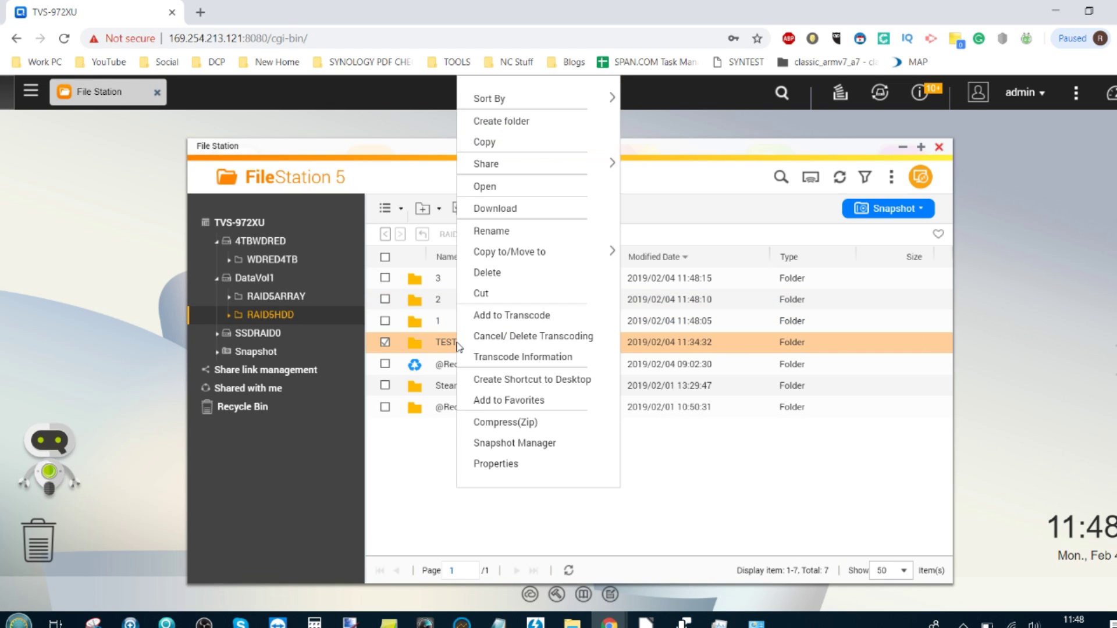
mouse_move(558, 254)
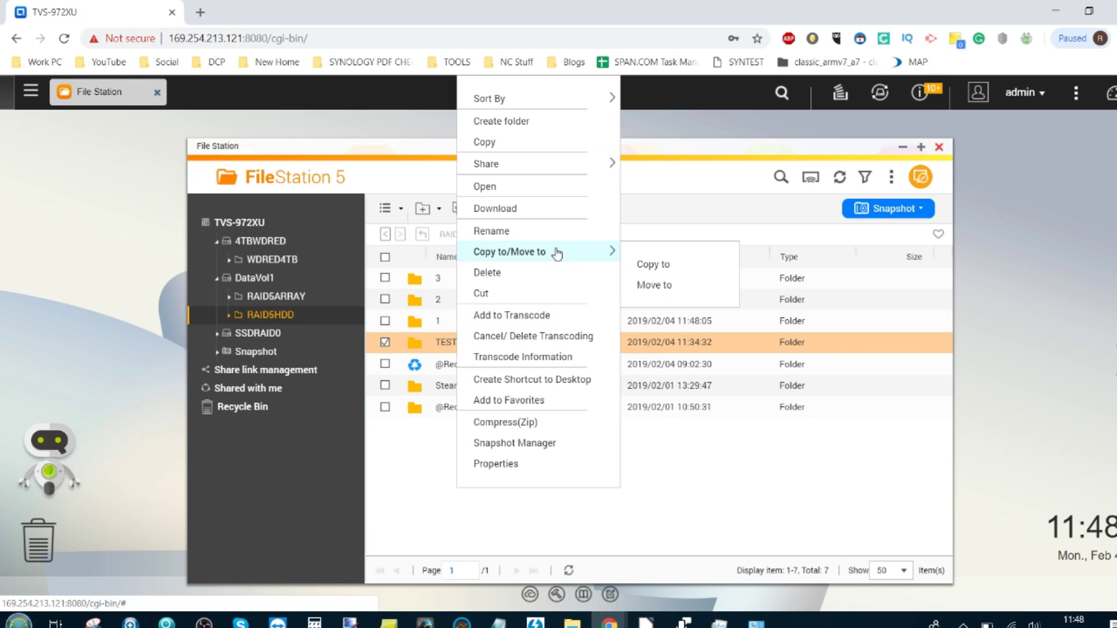
click(653, 264)
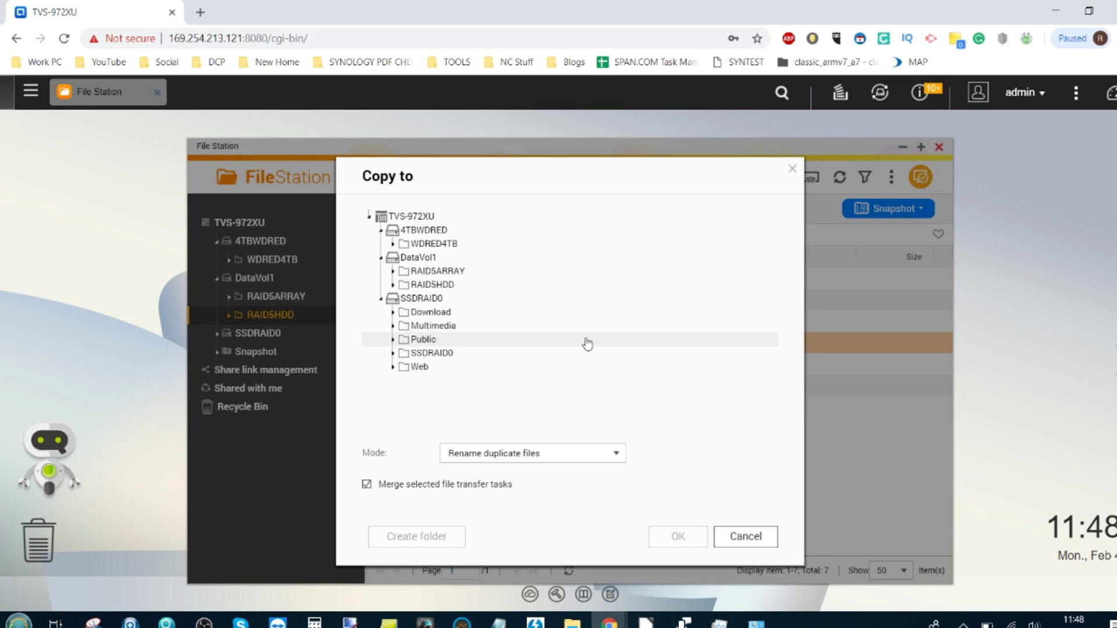
click(430, 286)
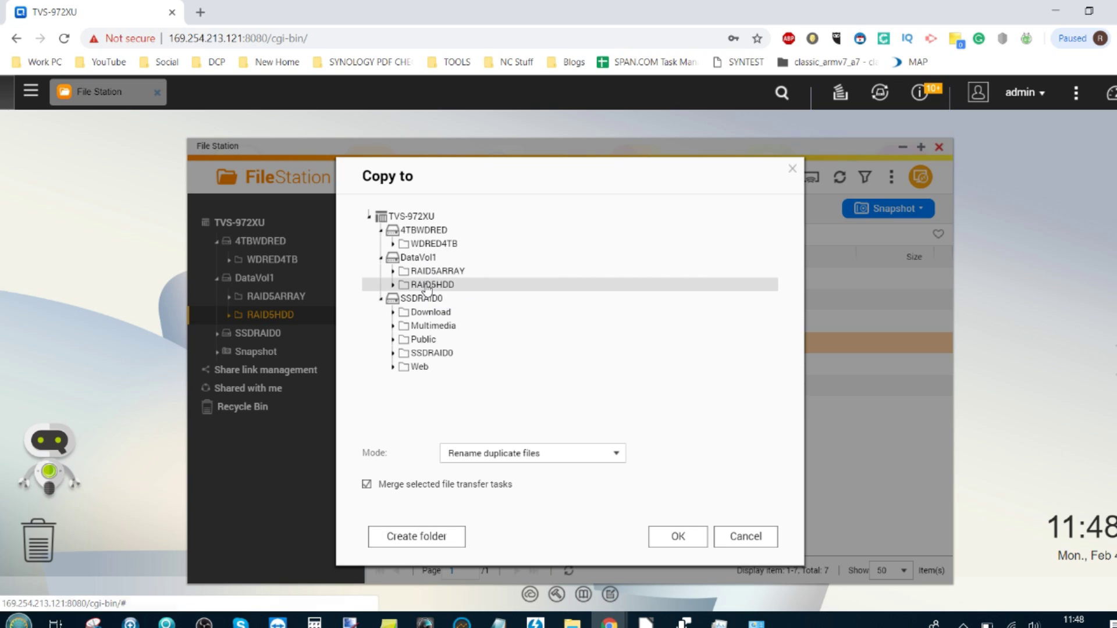
click(430, 353)
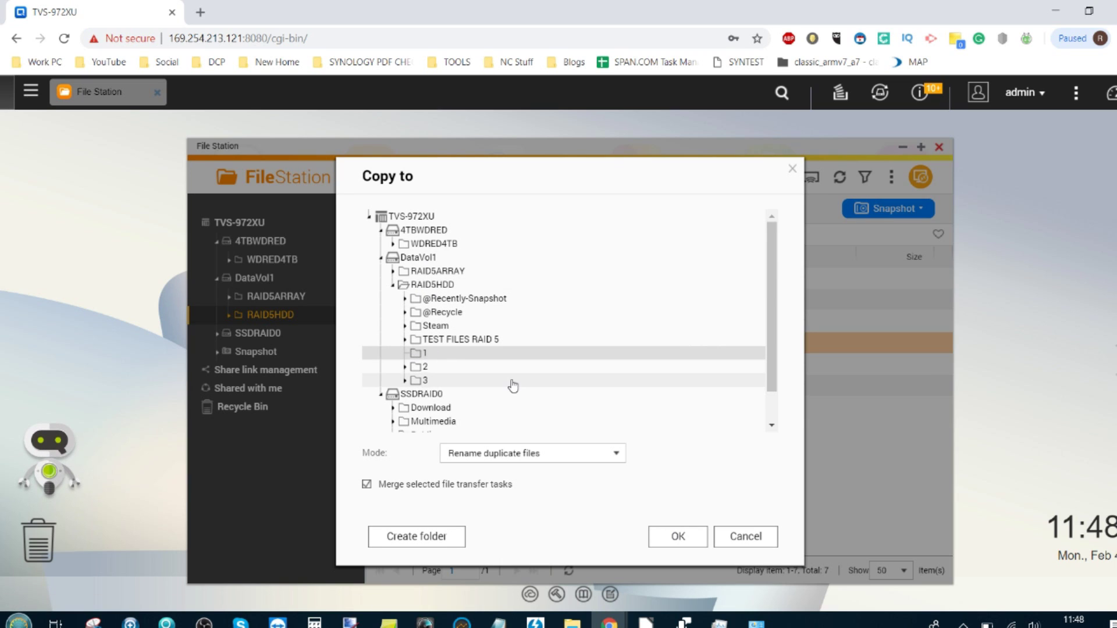
click(661, 539)
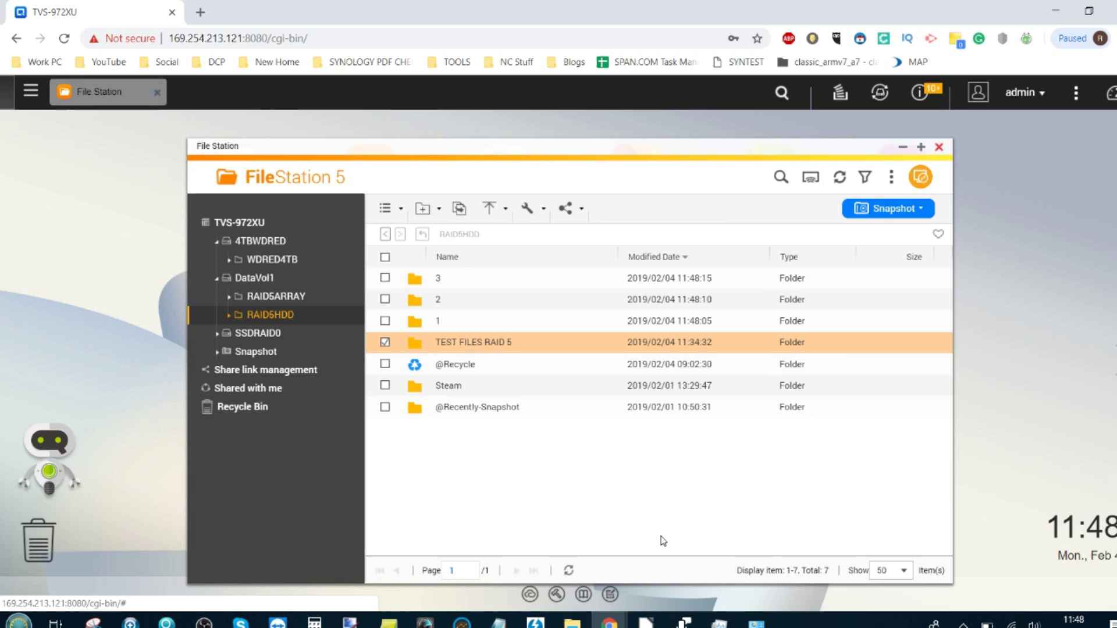
- Copy TEST FILES RAID 5 into folder 2
right_click(500, 346)
mouse_move(628, 253)
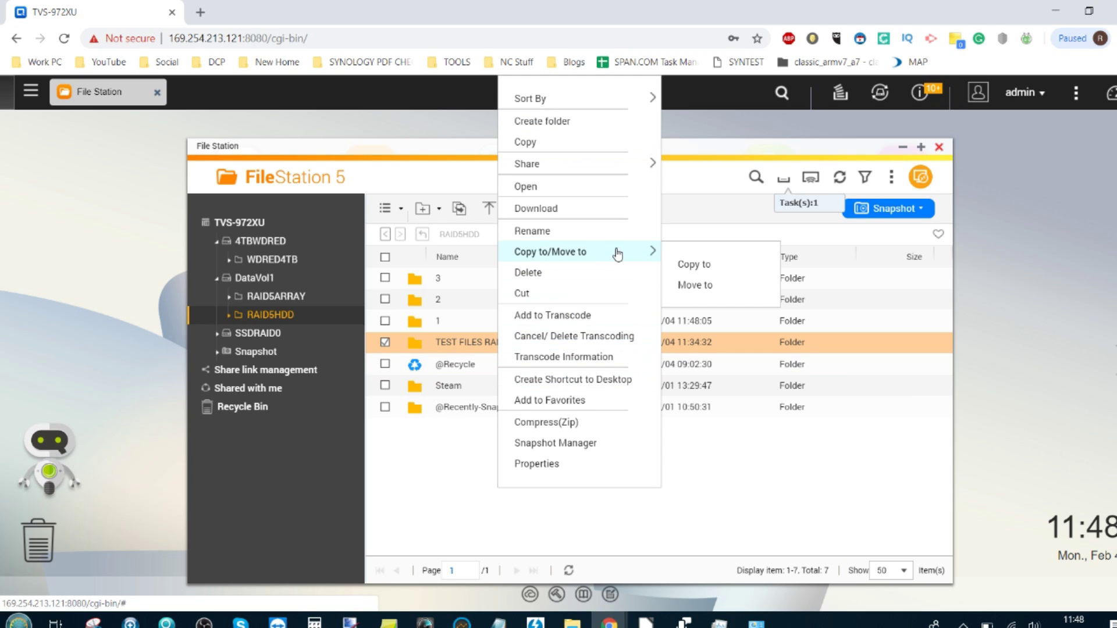
click(705, 266)
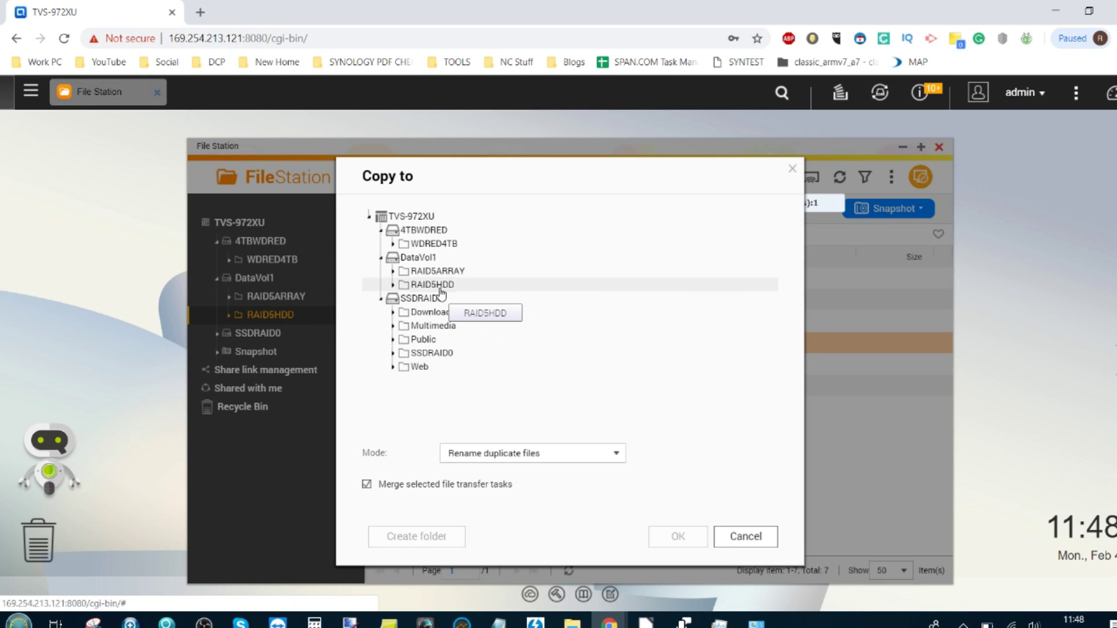
click(448, 285)
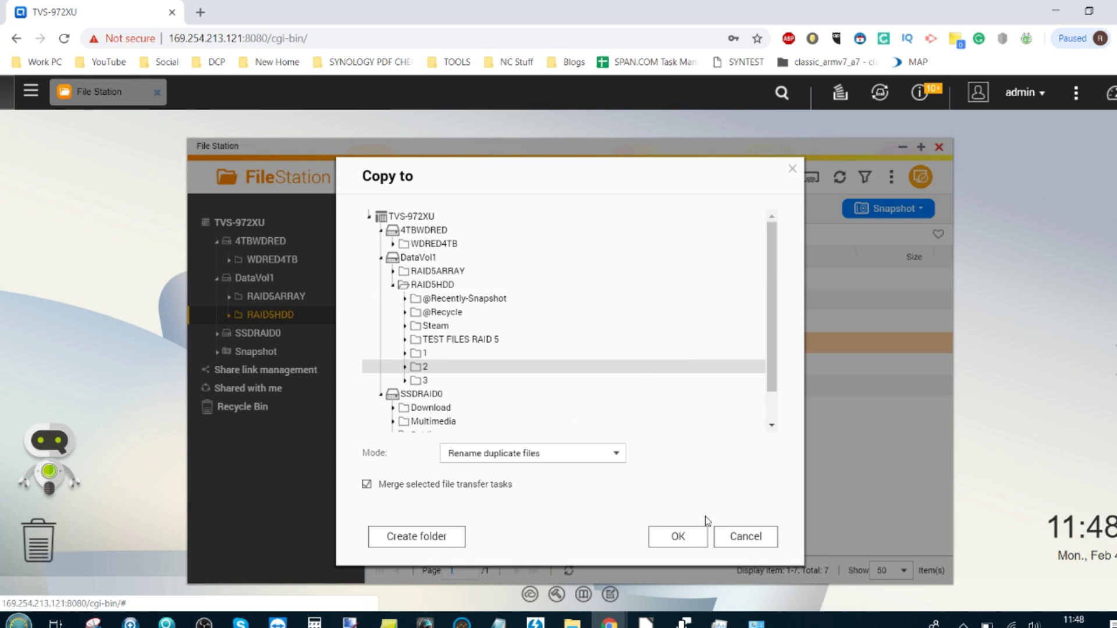
click(697, 535)
- Copy TEST FILES RAID 5 into folder 3
right_click(500, 341)
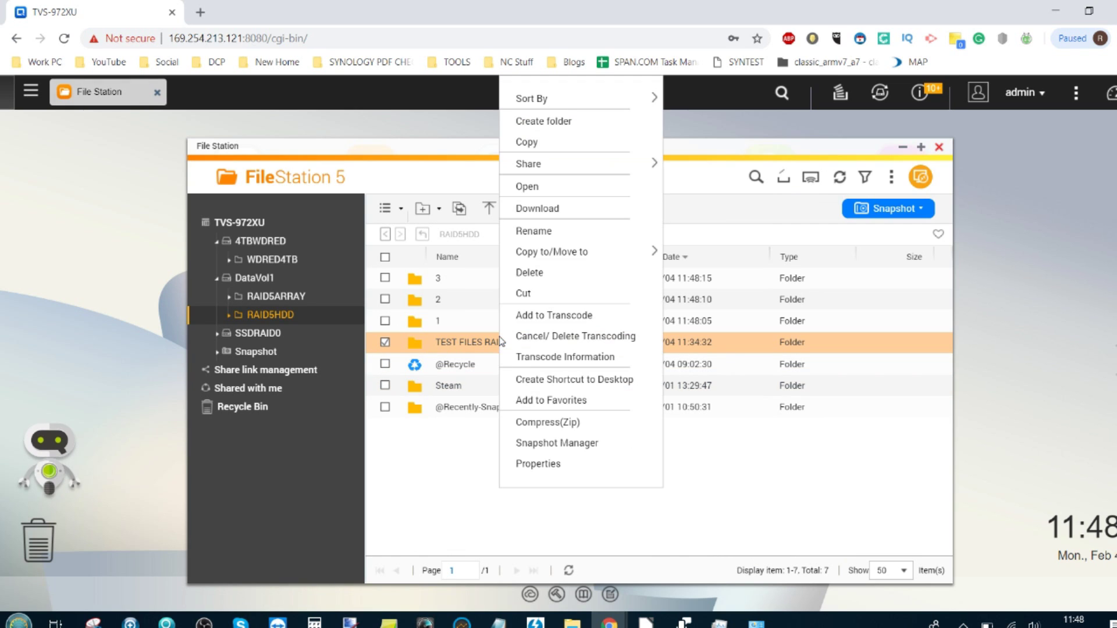
mouse_move(654, 250)
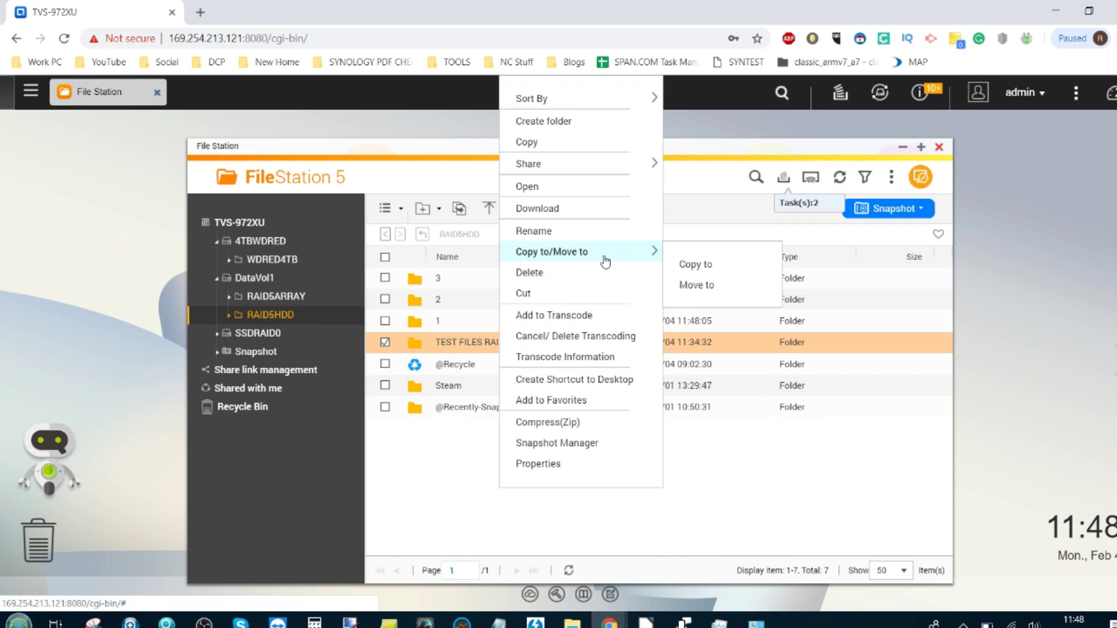
click(693, 263)
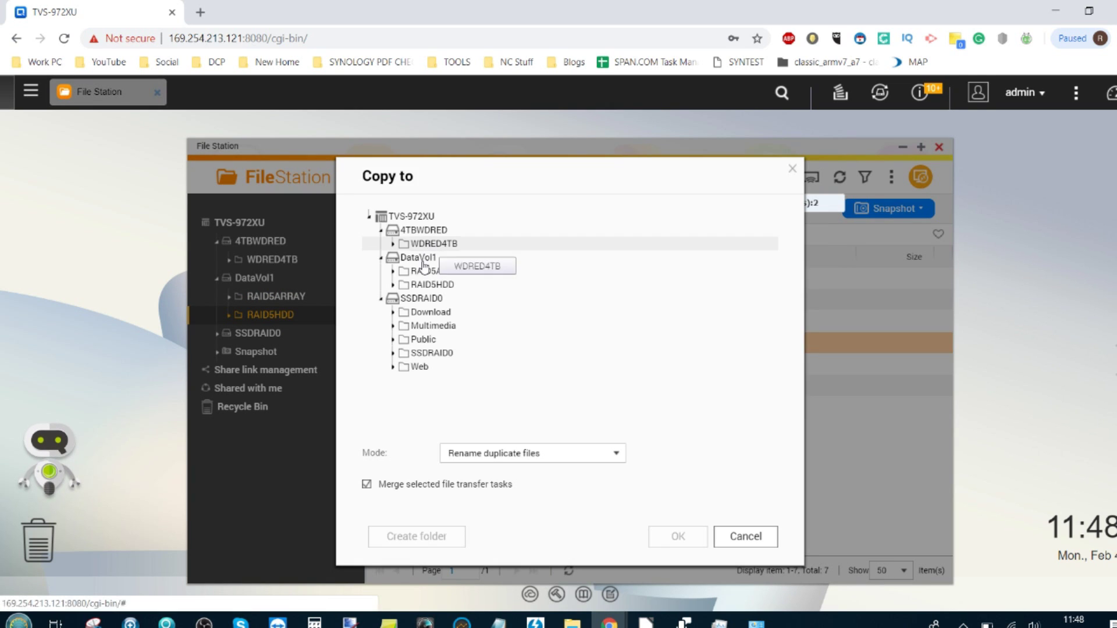
click(432, 285)
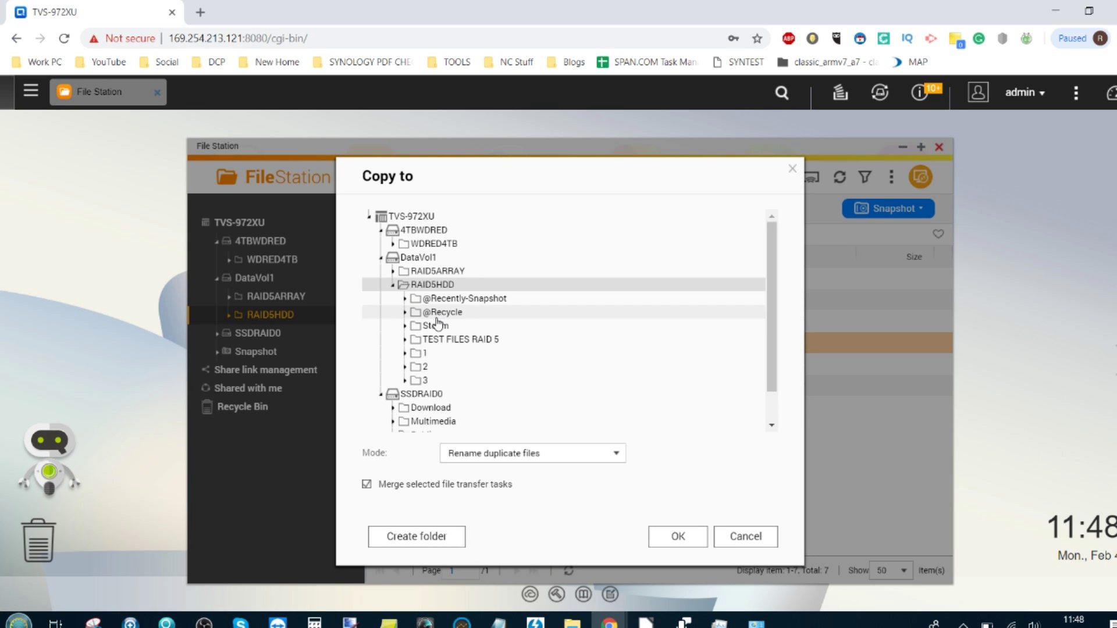
click(428, 382)
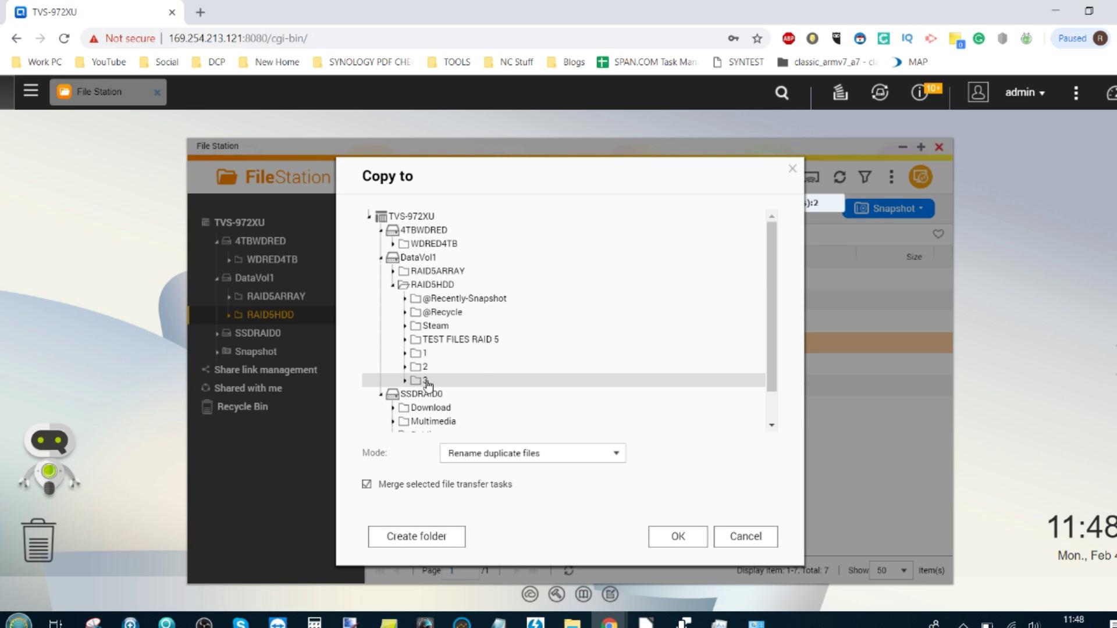
click(678, 535)
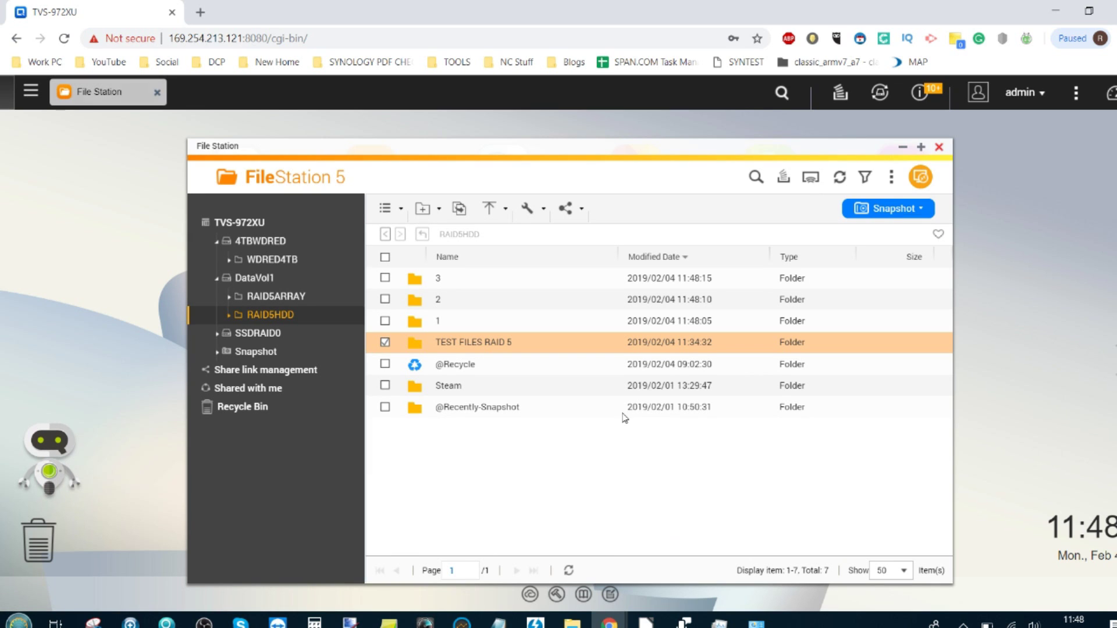
- Watch the RAID5HDD copies complete (00:00:28, 00:00:40, 00:00:30), then close the Background Task list
click(785, 181)
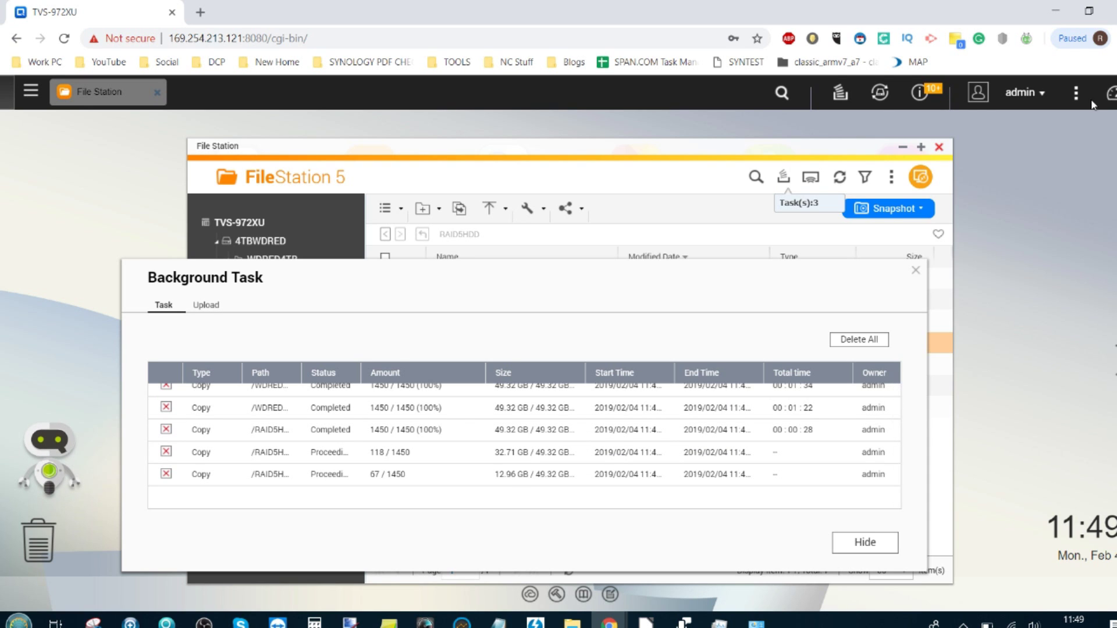
click(1110, 93)
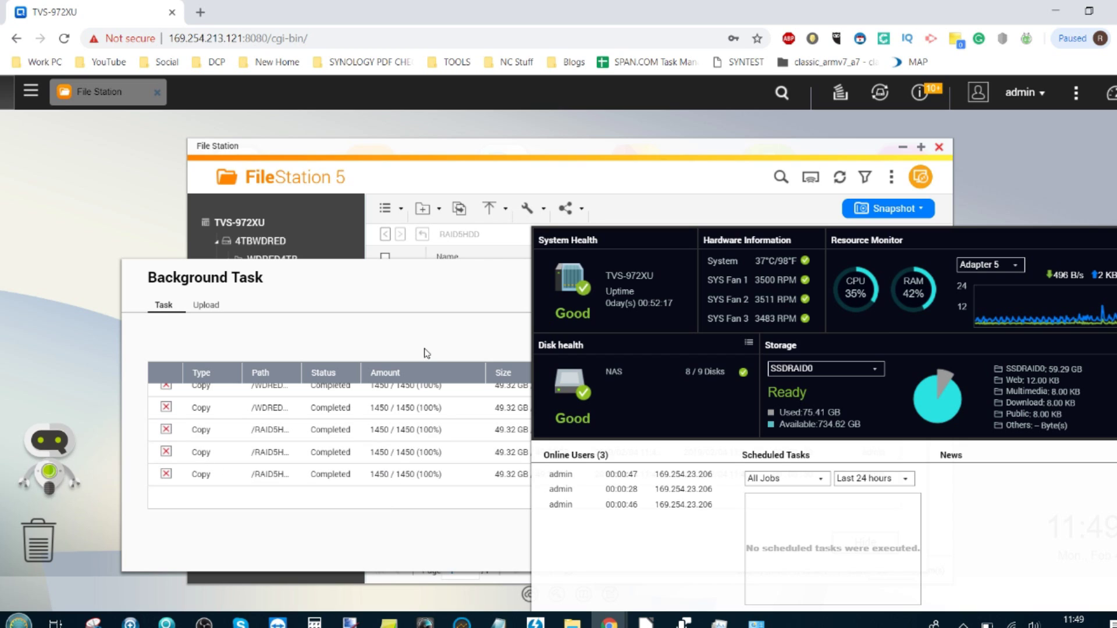
click(465, 274)
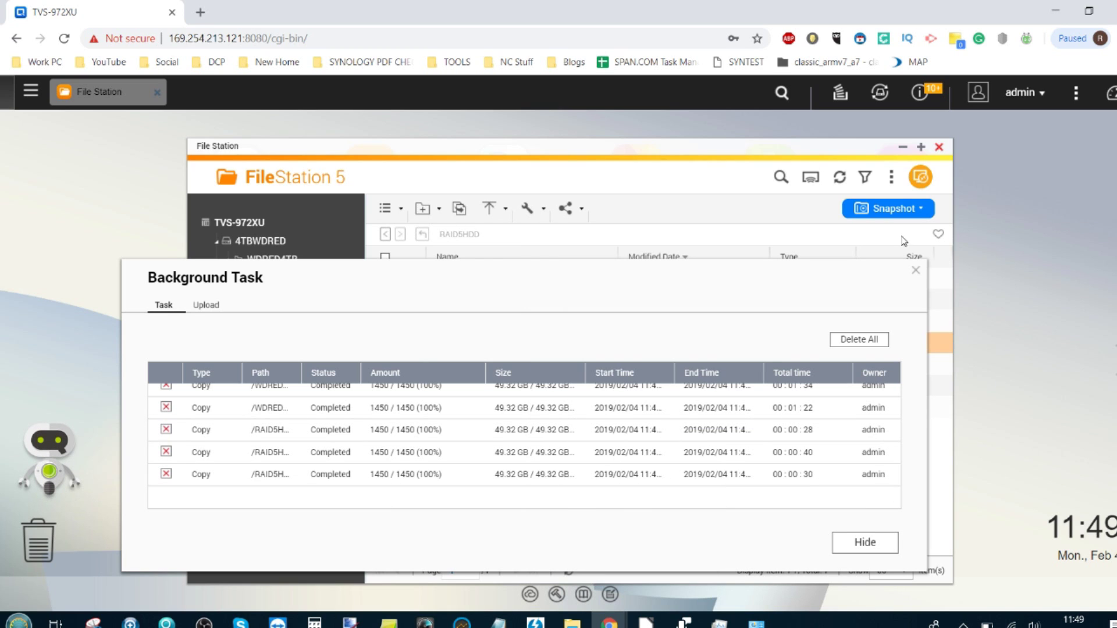
click(919, 274)
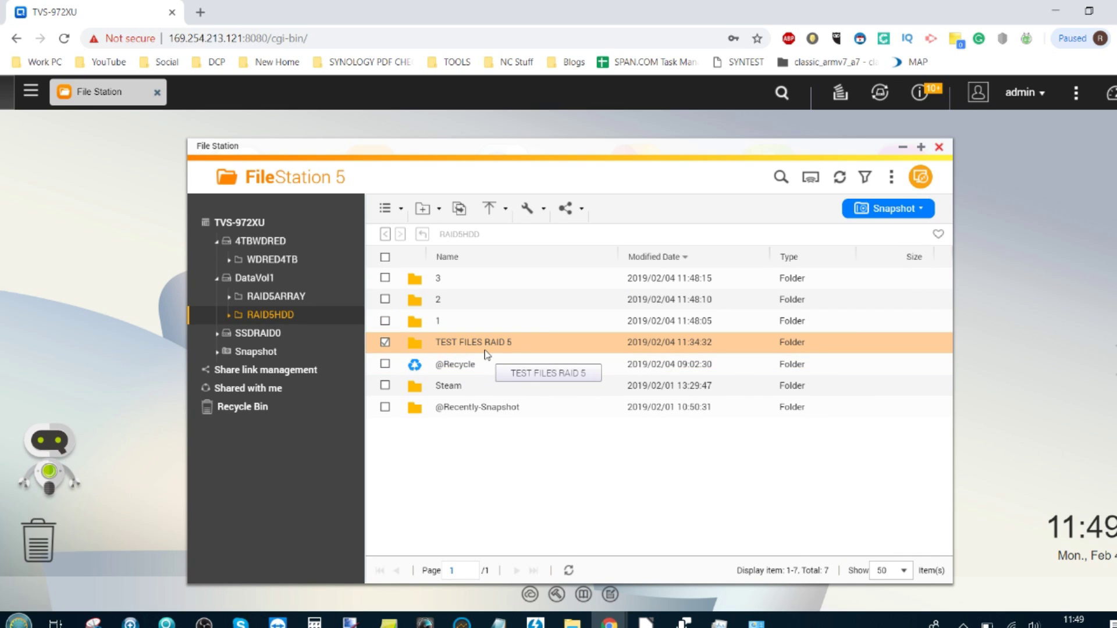
- Open the SSDRAID0 share and calculate the TEST FILES SSD RAID 0 folder's size
click(250, 336)
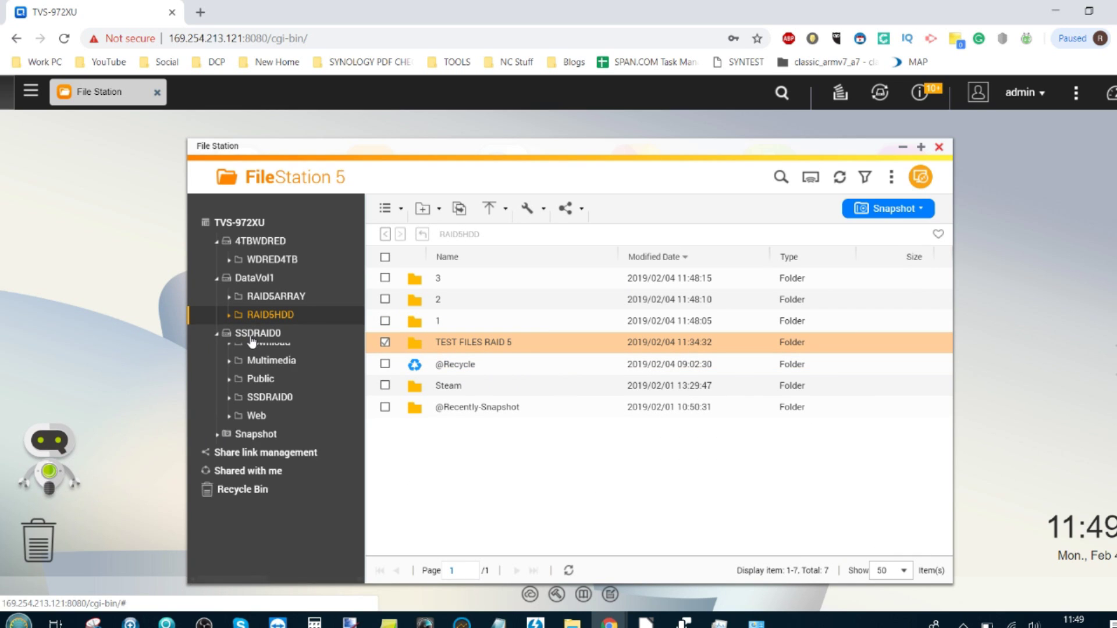
click(274, 408)
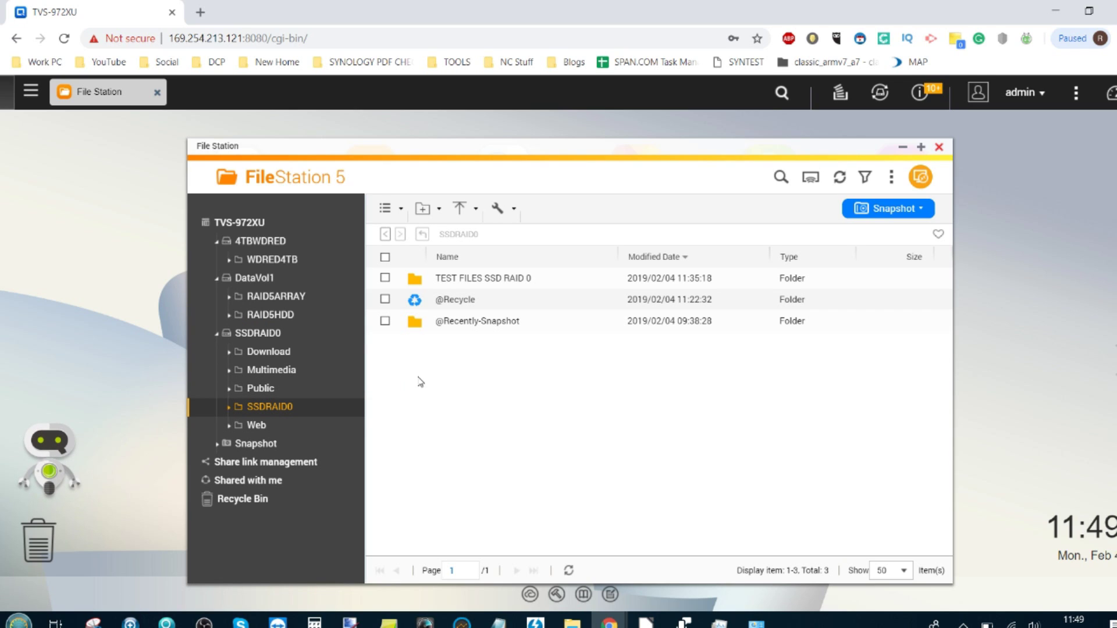
right_click(477, 377)
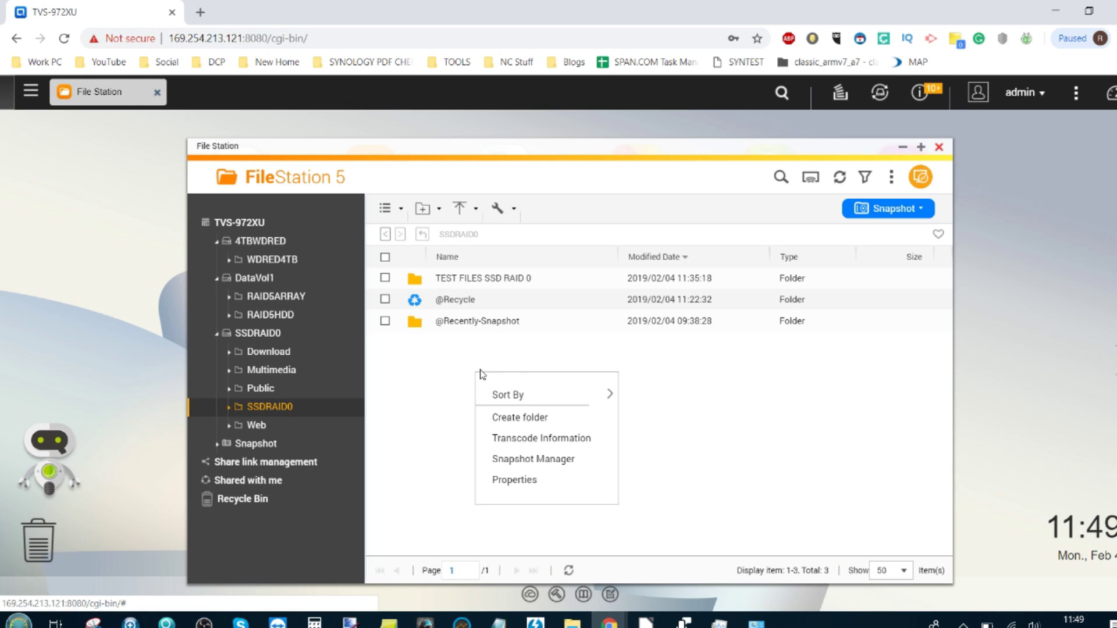
right_click(485, 285)
click(538, 465)
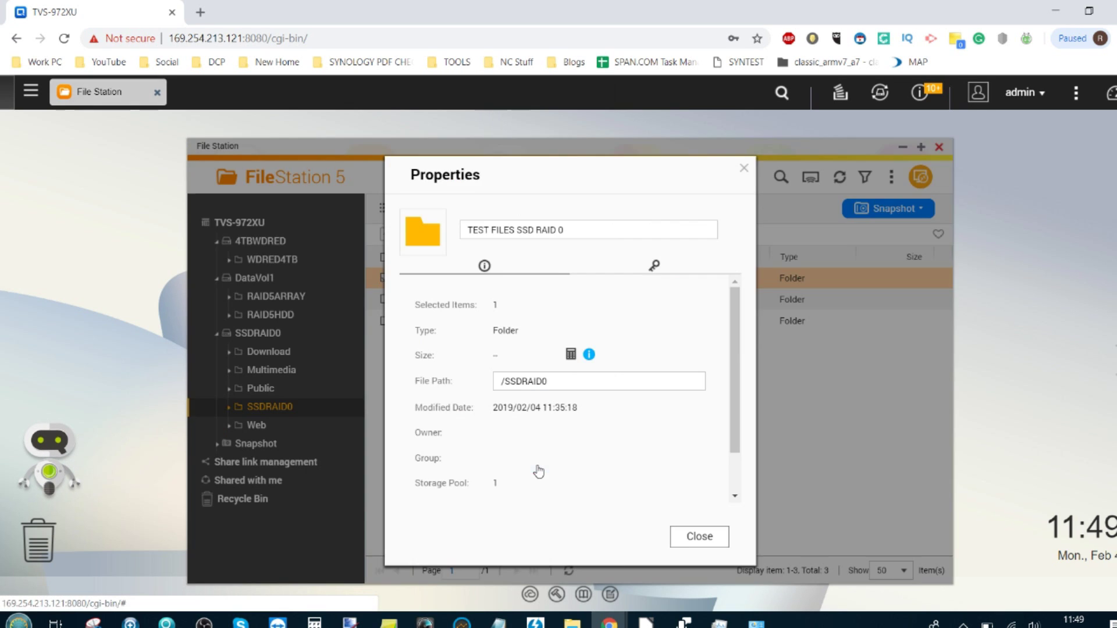
click(570, 354)
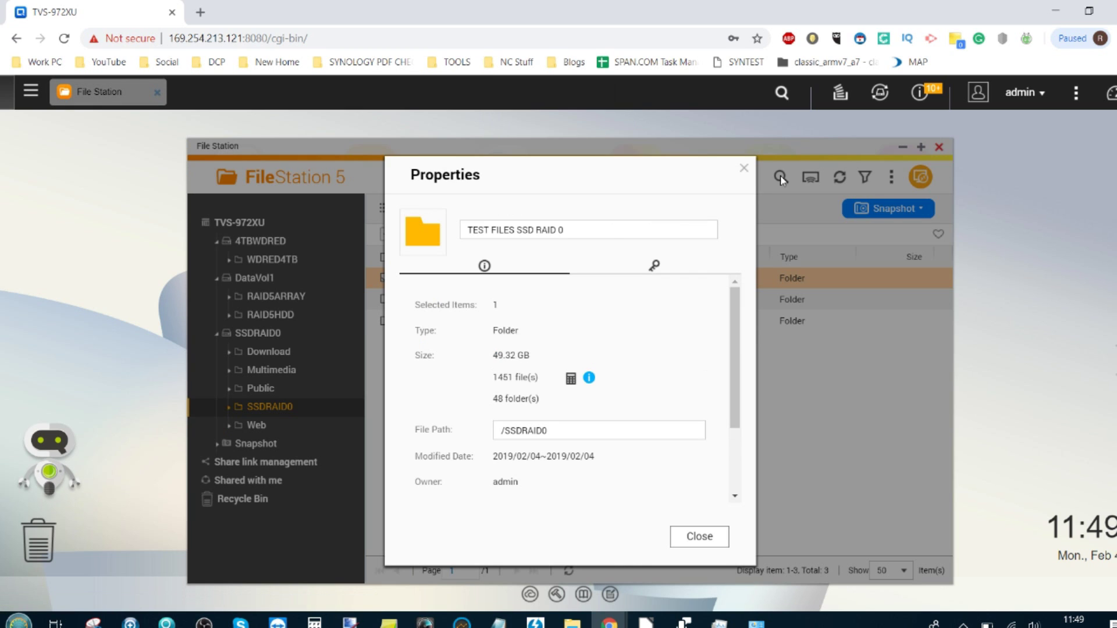
click(745, 171)
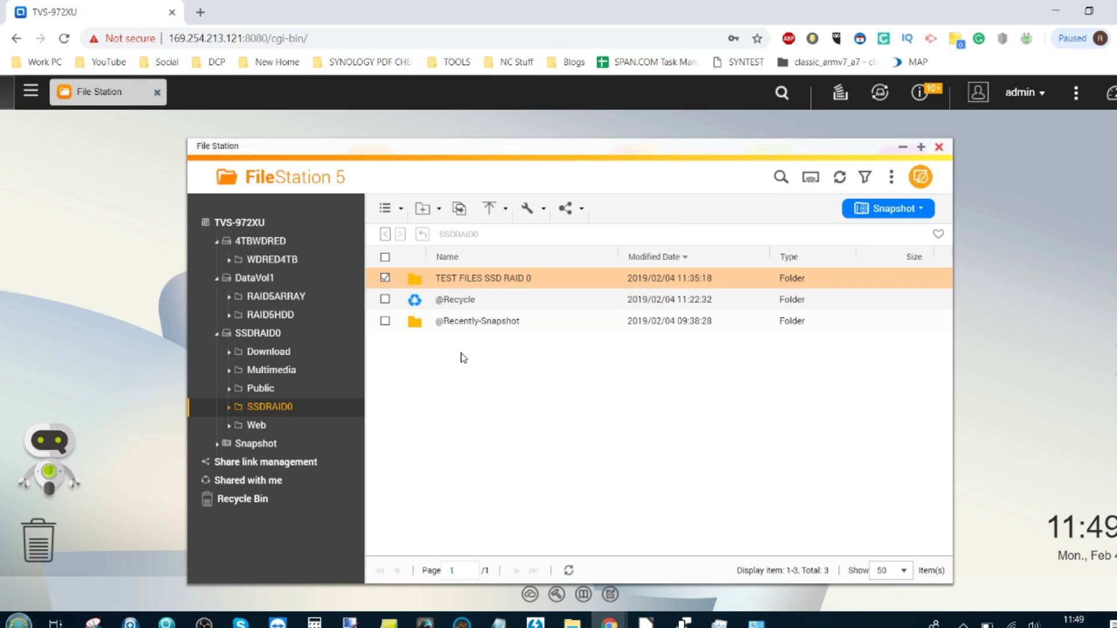
- Dismiss the TEST FILES SSD RAID 0 actions menu and clear the list selection
right_click(487, 285)
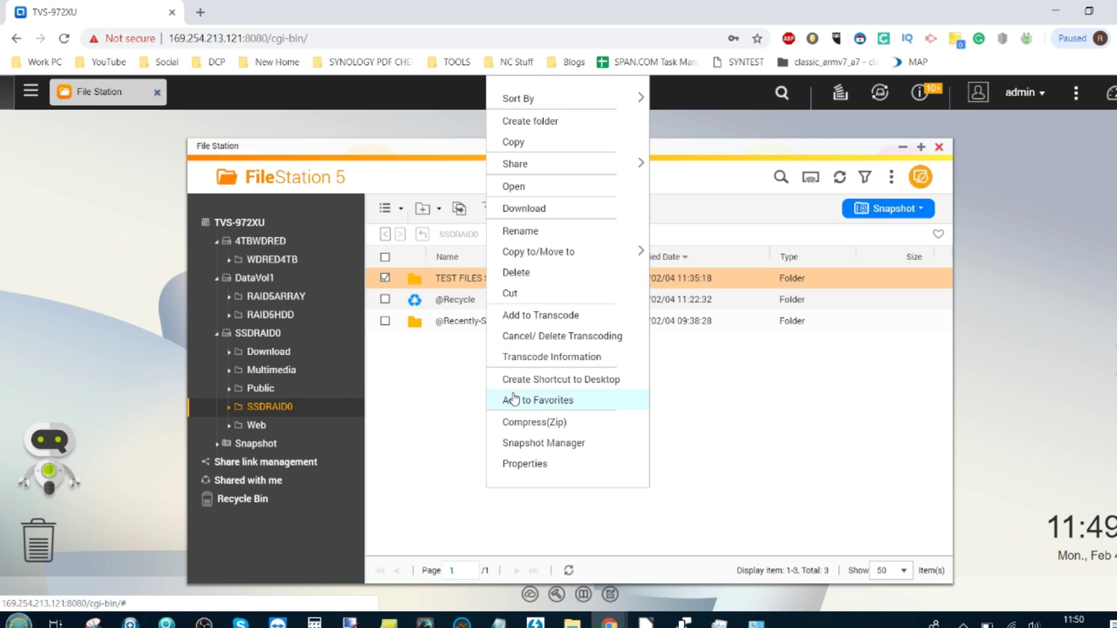
mouse_move(546, 249)
right_click(443, 399)
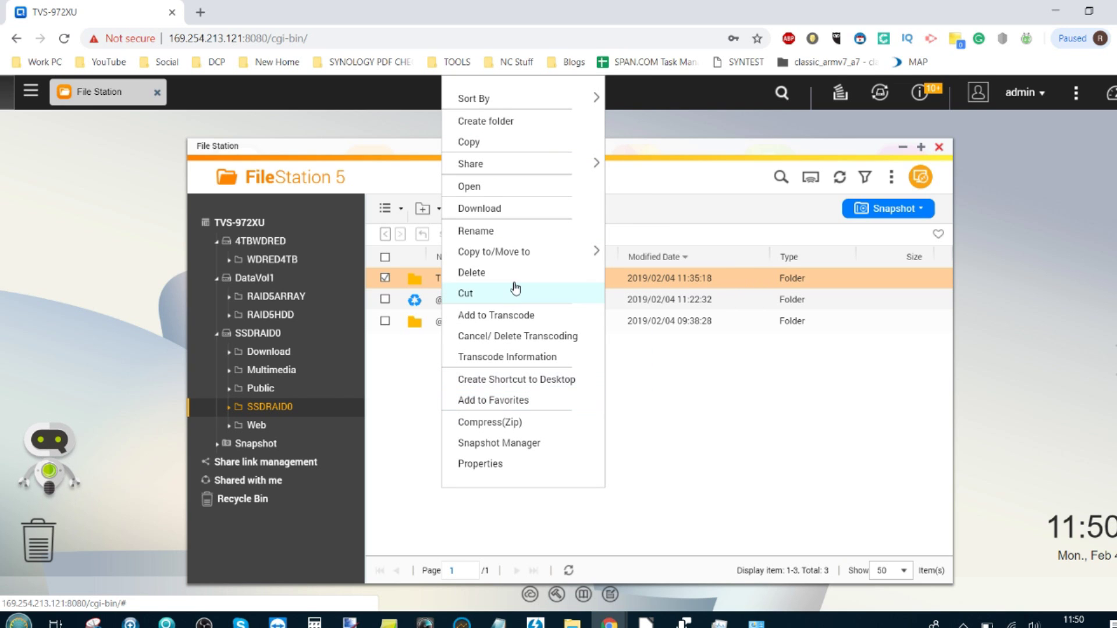
mouse_move(588, 252)
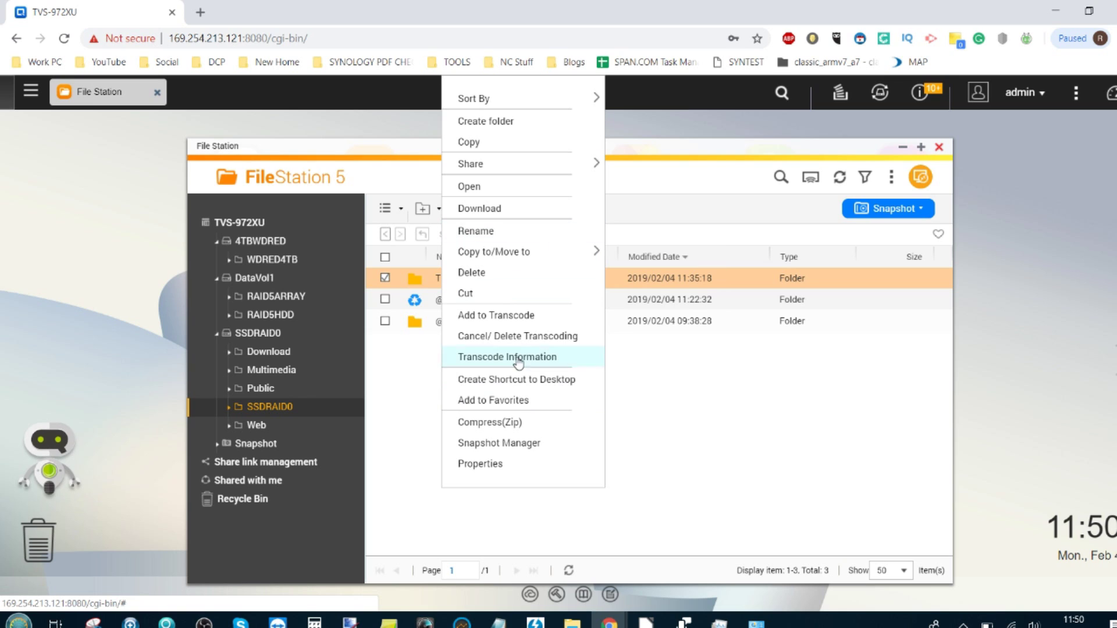
click(690, 423)
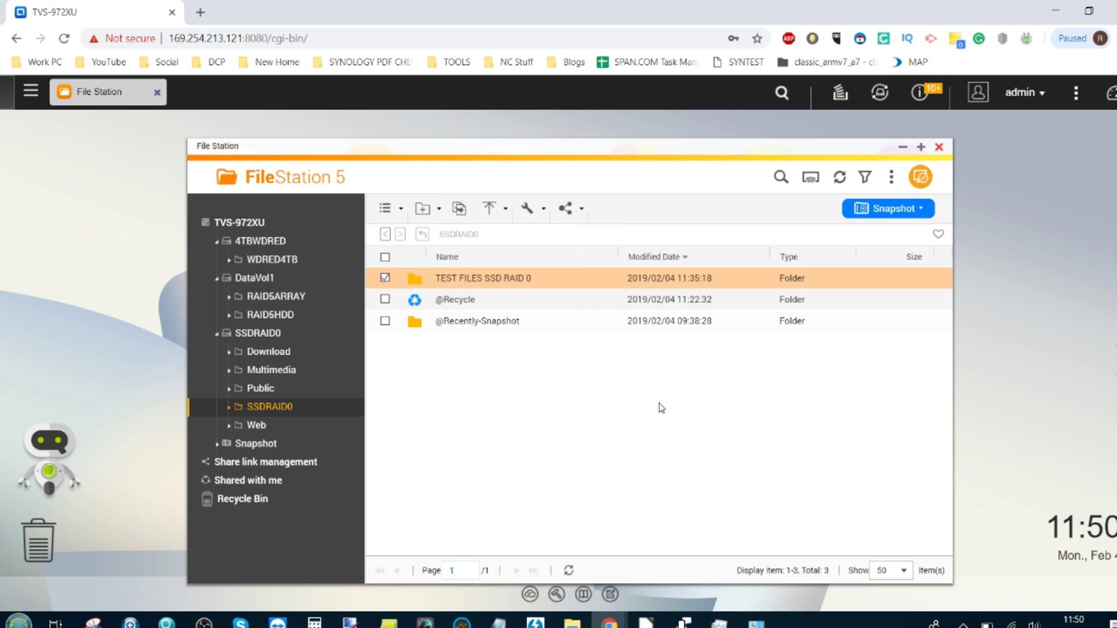
click(384, 257)
click(384, 257)
- Create new folders named 1, 2 and 3 in SSDRAID0
right_click(437, 407)
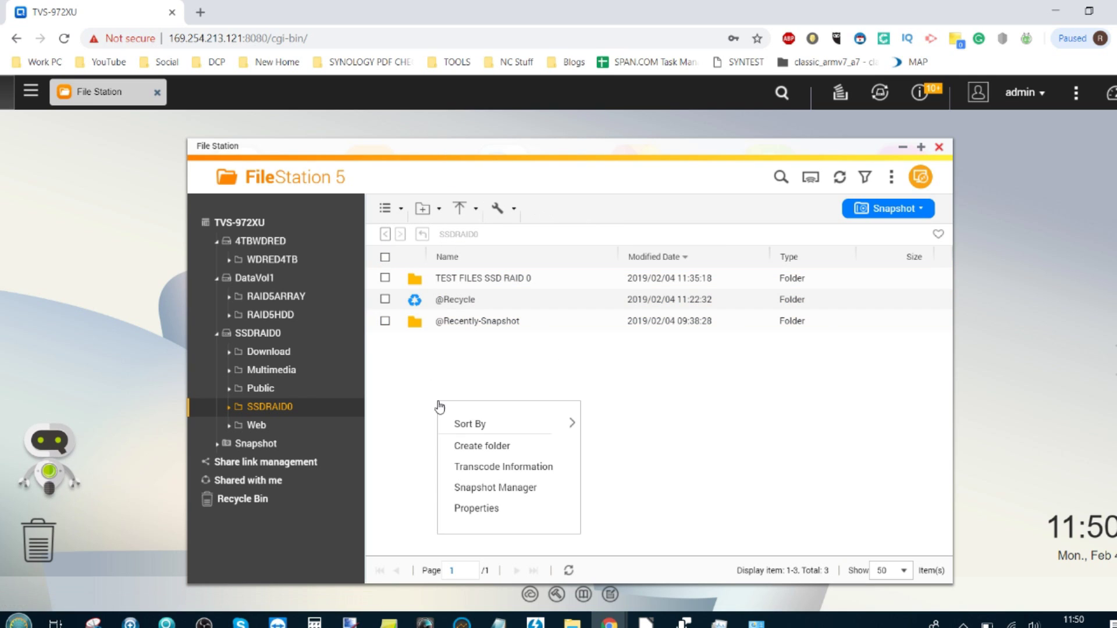
click(480, 448)
text(1)
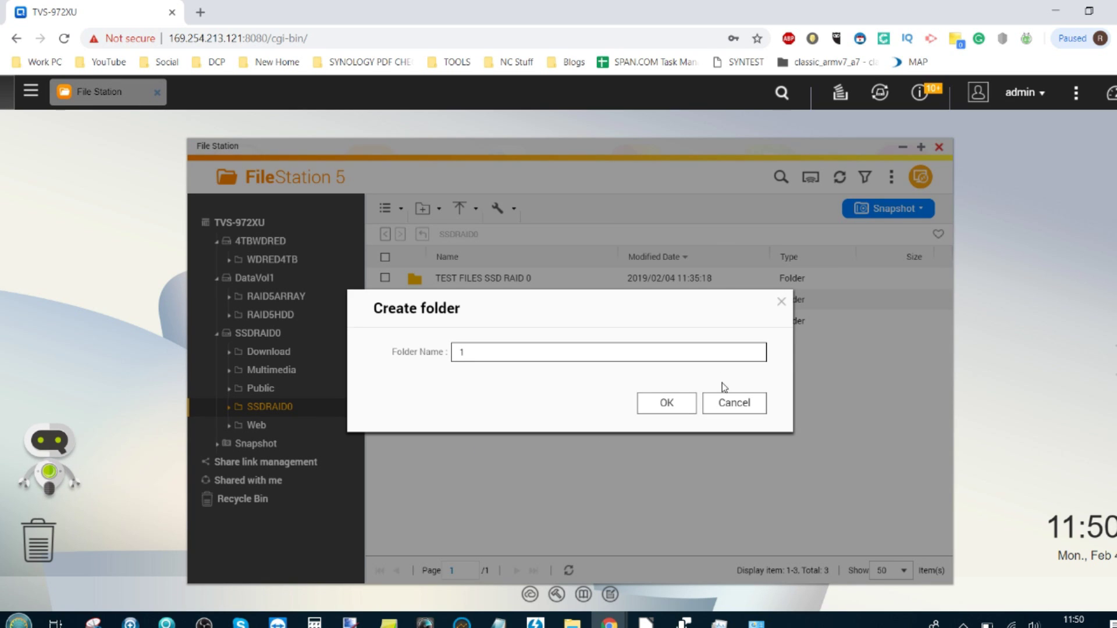
click(650, 401)
right_click(587, 380)
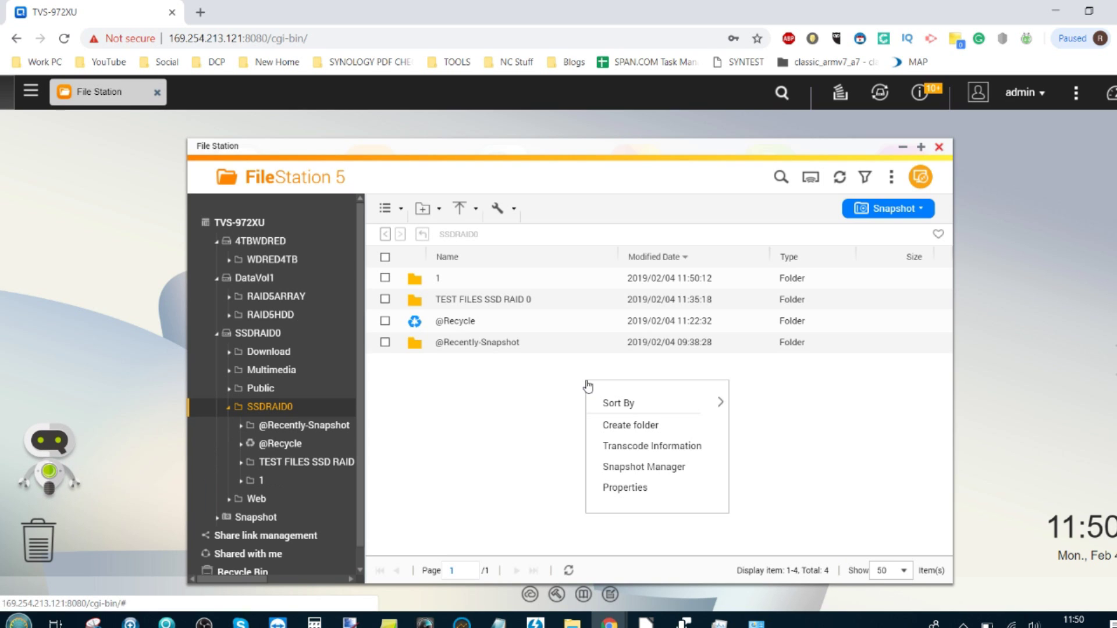
click(607, 425)
text(2)
key(Return)
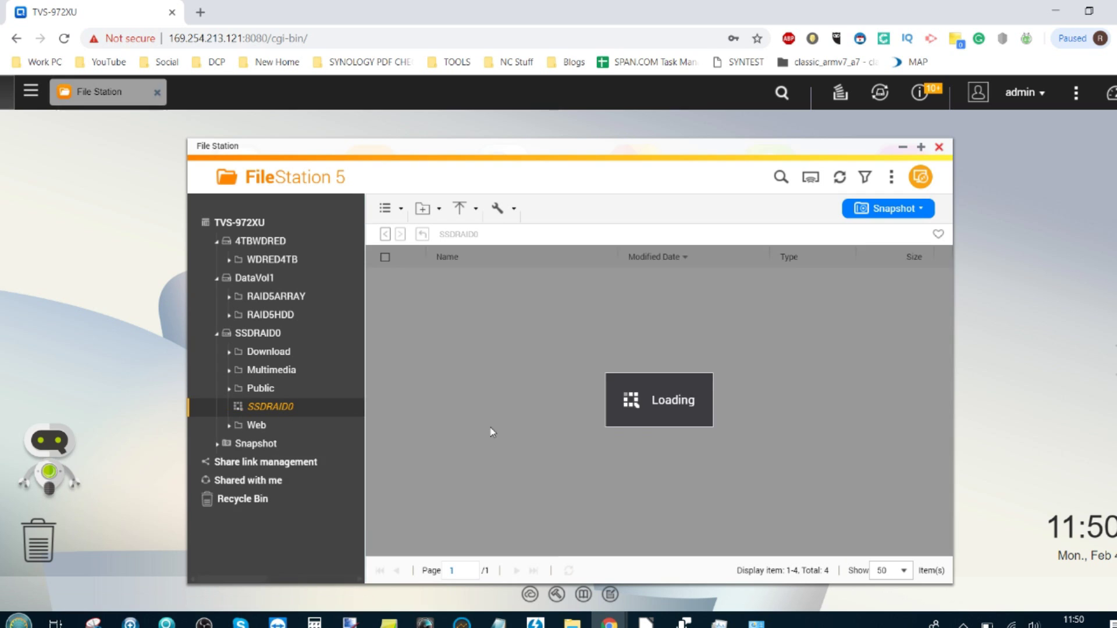
right_click(484, 424)
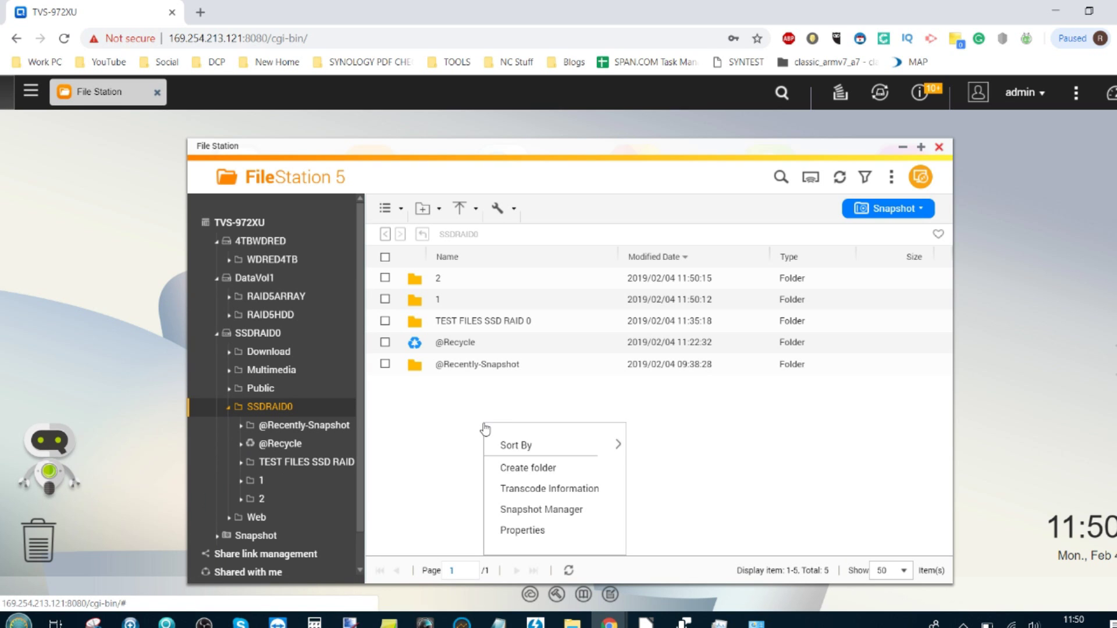
click(523, 468)
text(3)
key(Return)
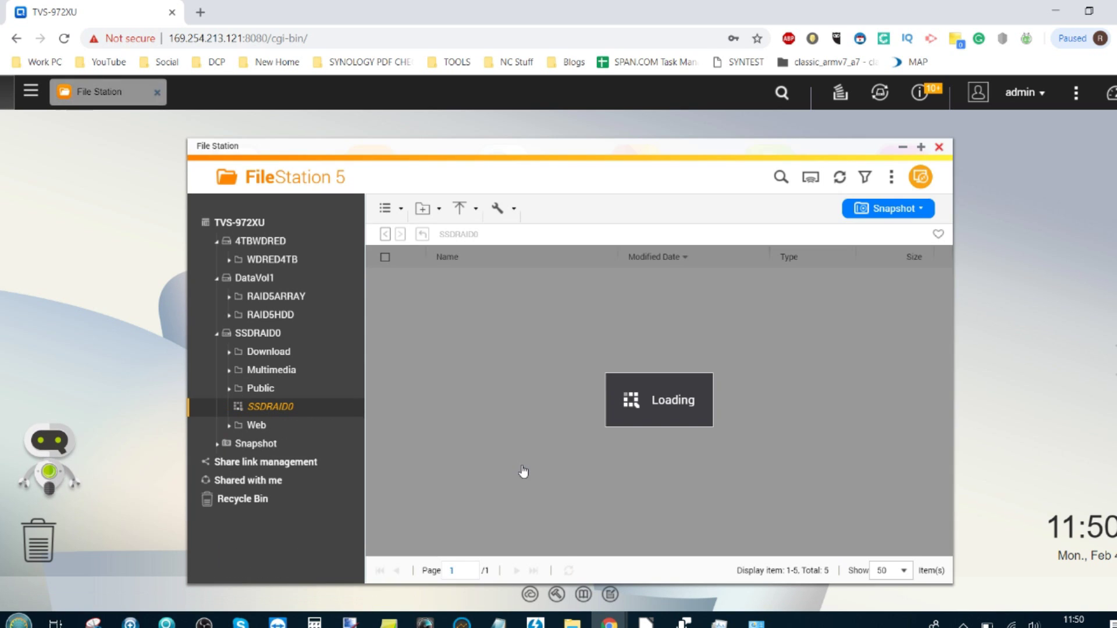
- Copy TEST FILES SSD RAID 0 into SSDRAID0 folder 1
right_click(508, 342)
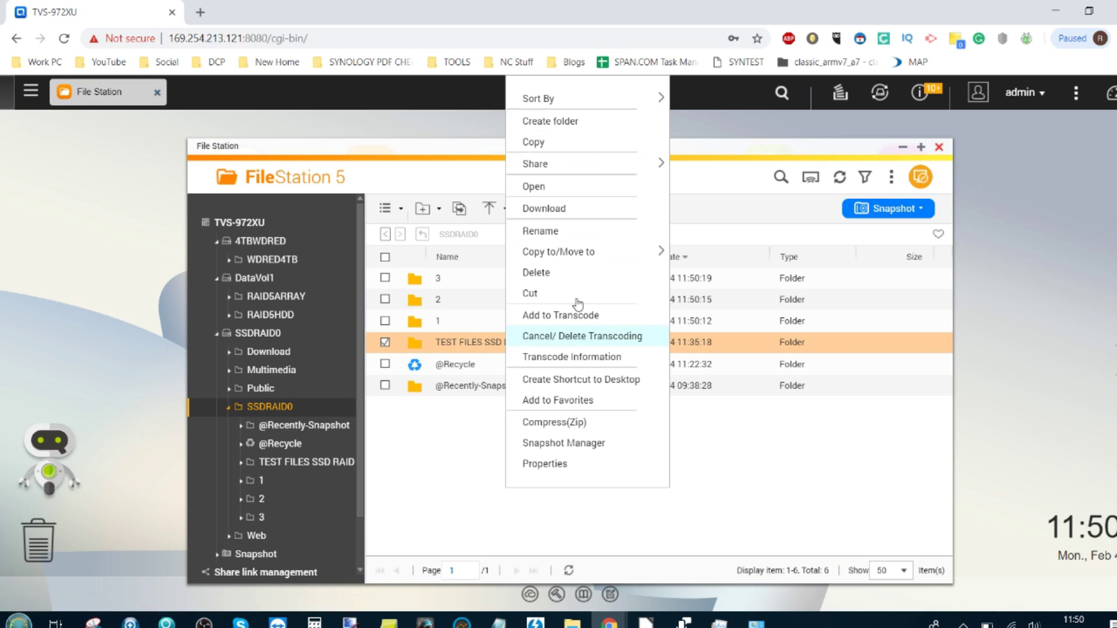
mouse_move(638, 250)
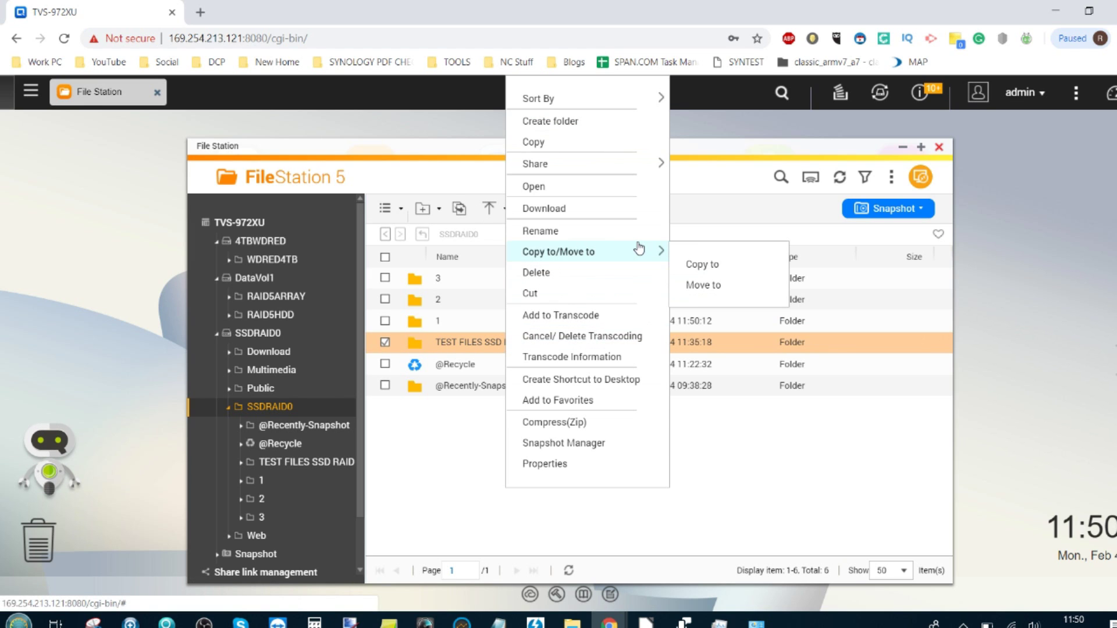
click(708, 267)
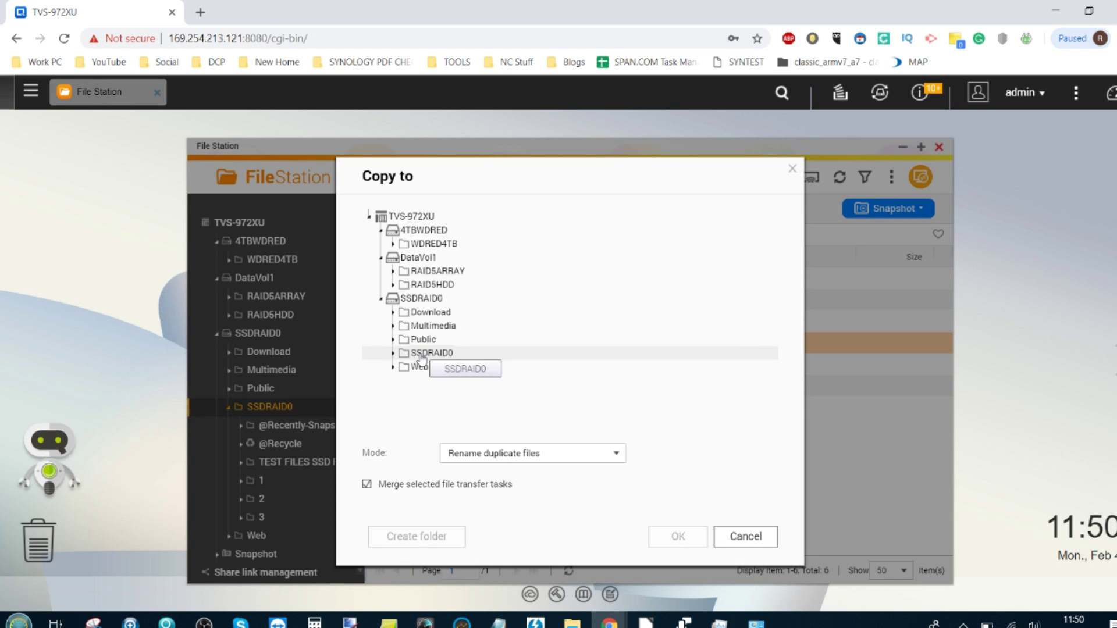
double_click(421, 355)
click(448, 409)
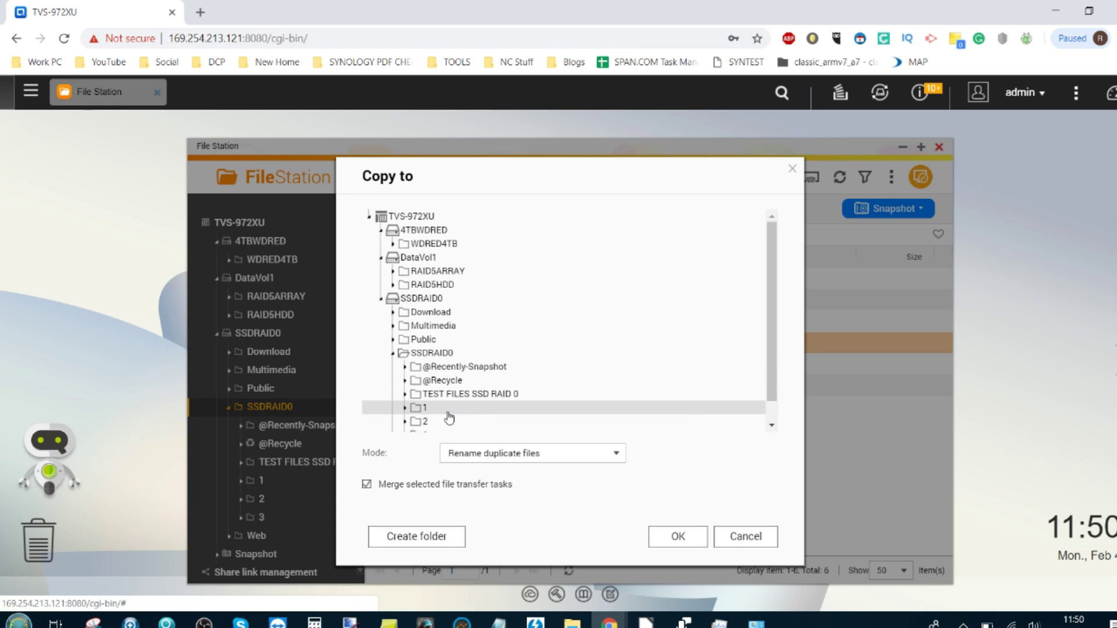
click(667, 536)
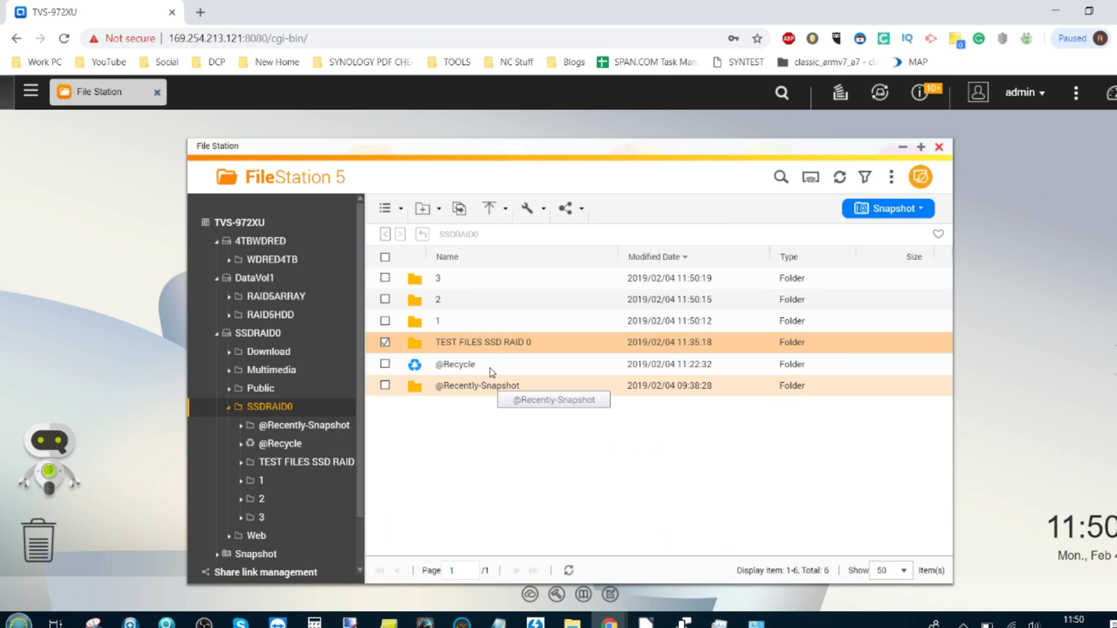
- Copy TEST FILES SSD RAID 0 into SSDRAID0 folder 2
right_click(499, 346)
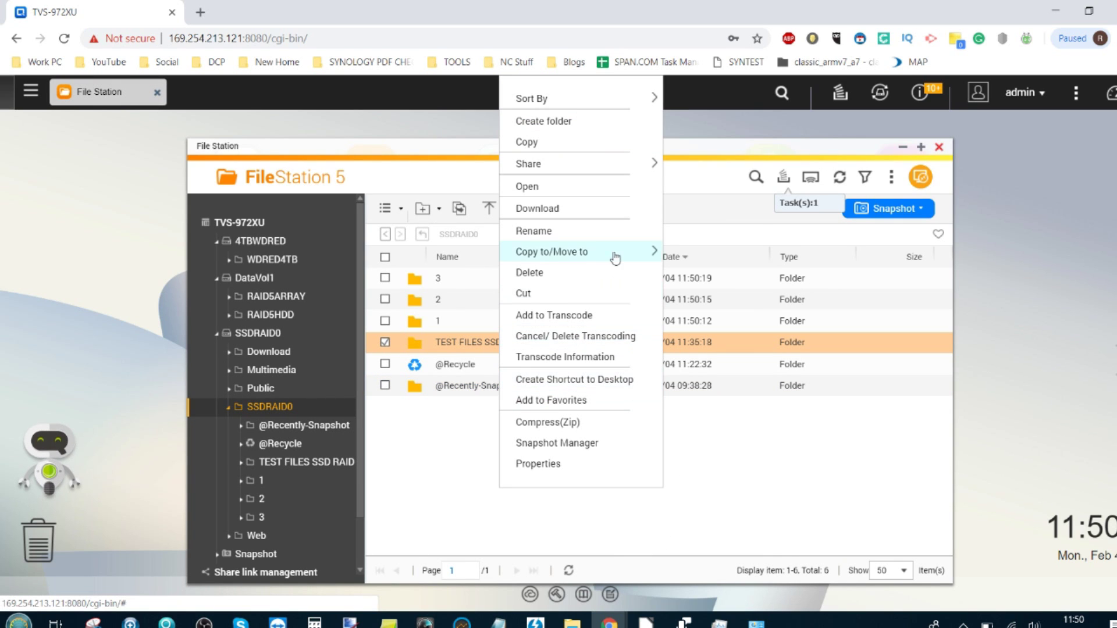
mouse_move(615, 252)
click(711, 263)
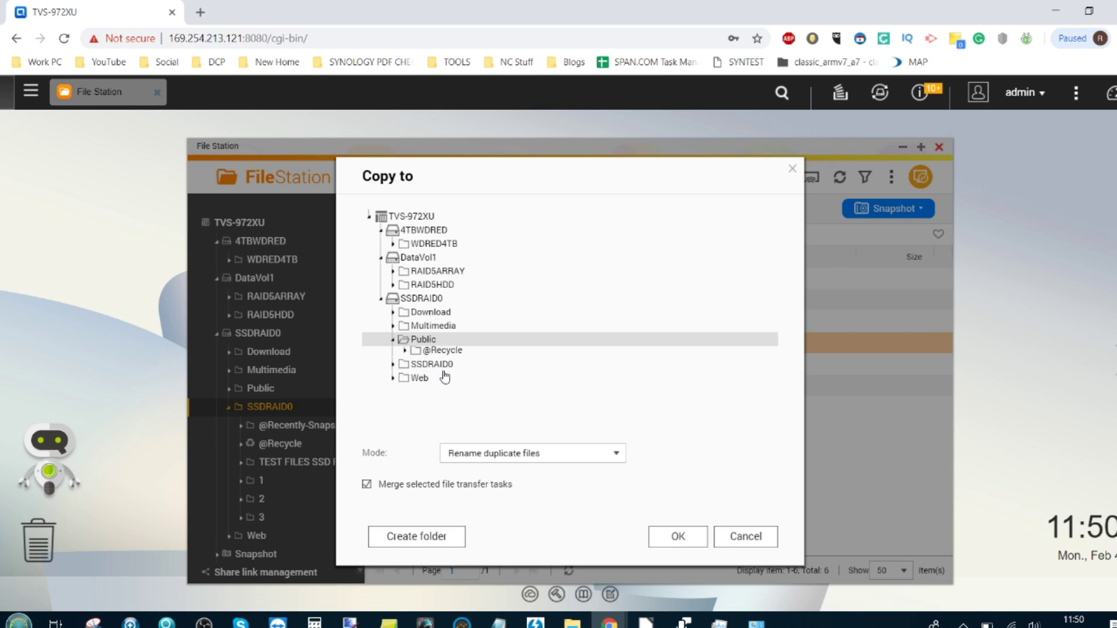
click(441, 383)
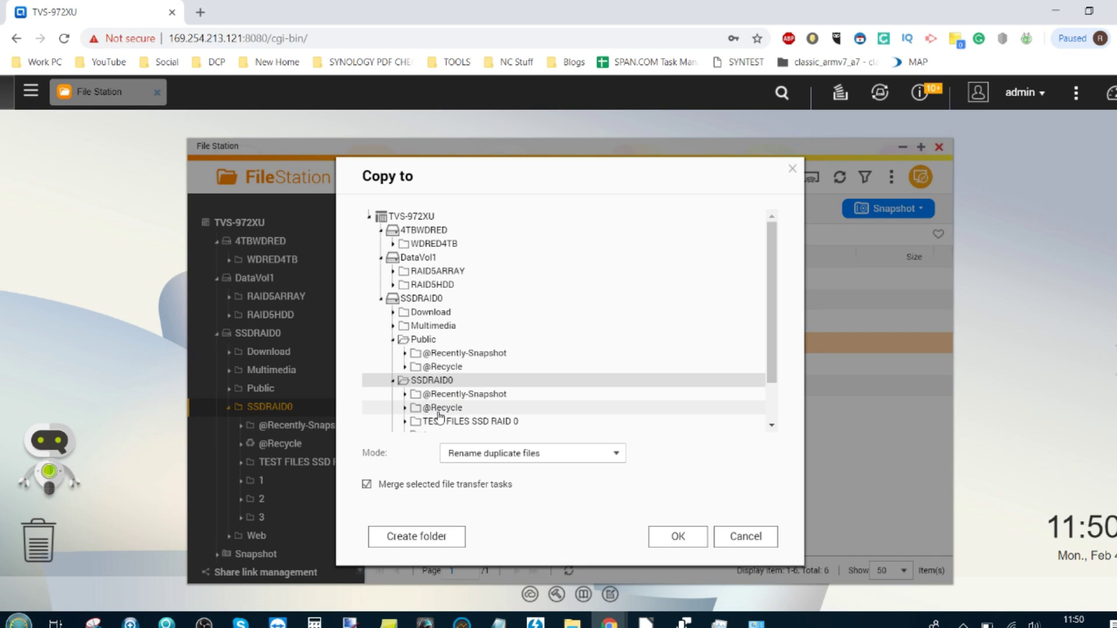
scroll(441, 388, down, 1)
click(438, 399)
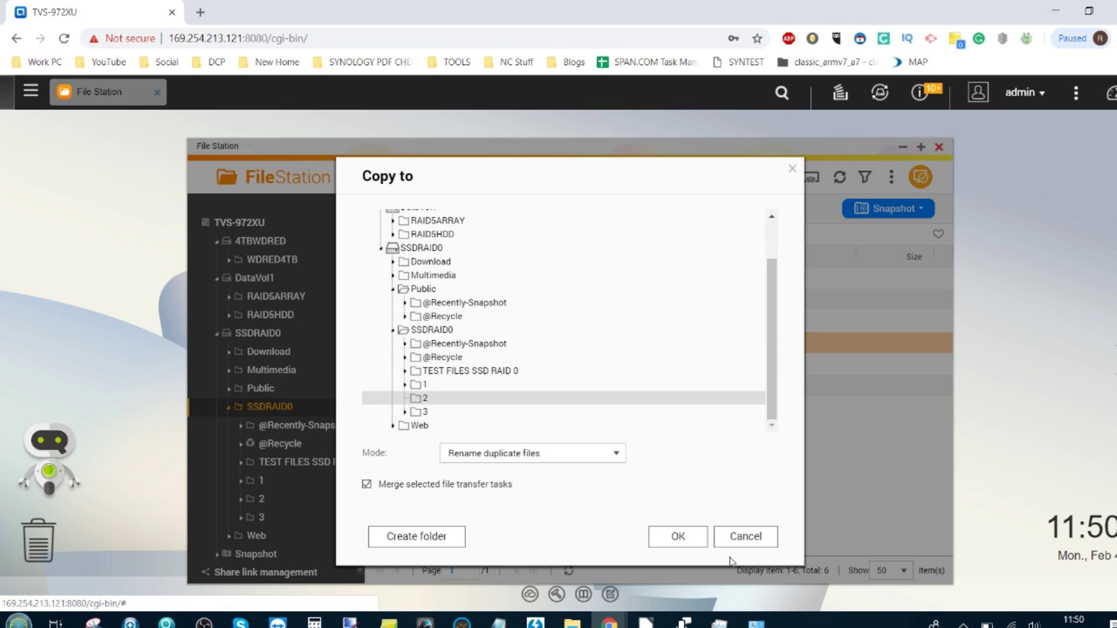
click(679, 537)
- Copy TEST FILES SSD RAID 0 into SSDRAID0 folder 3 and review the background task list
right_click(497, 343)
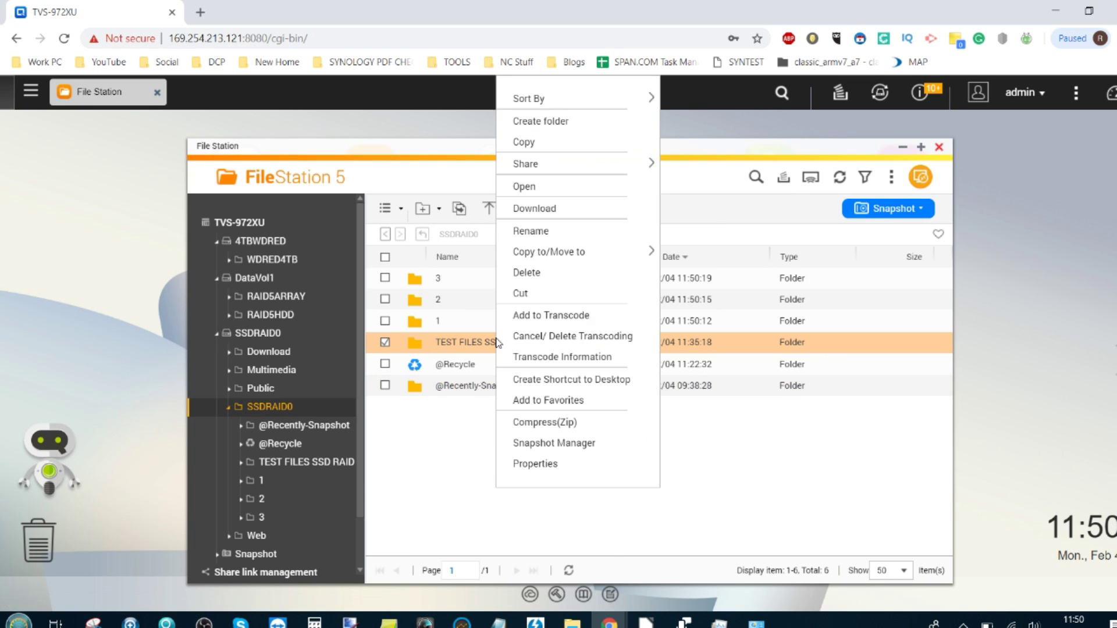
mouse_move(611, 252)
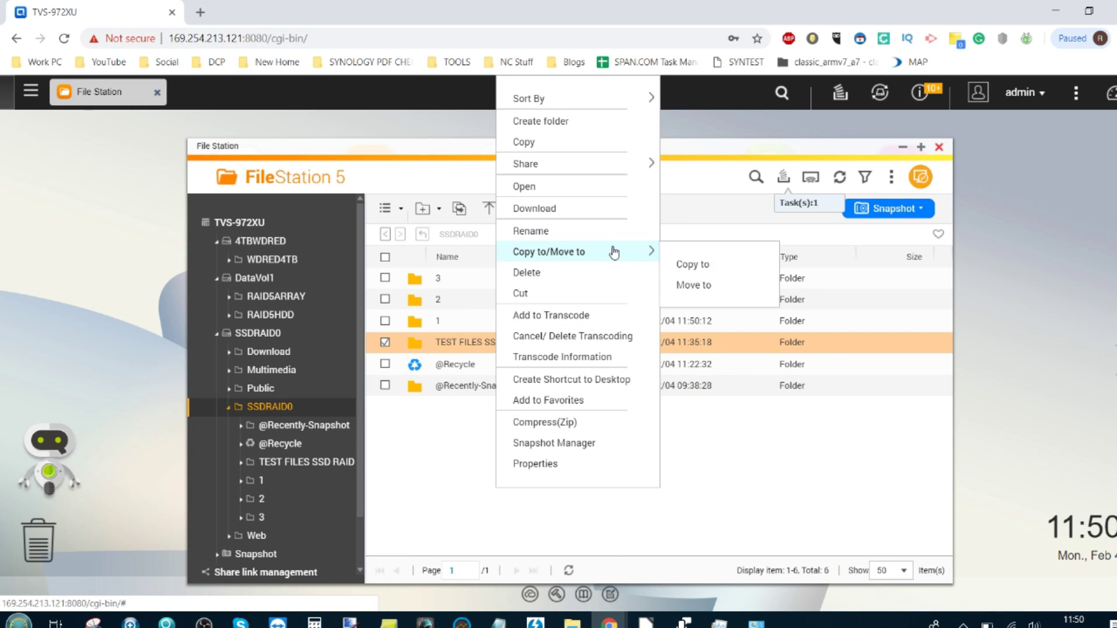
click(707, 262)
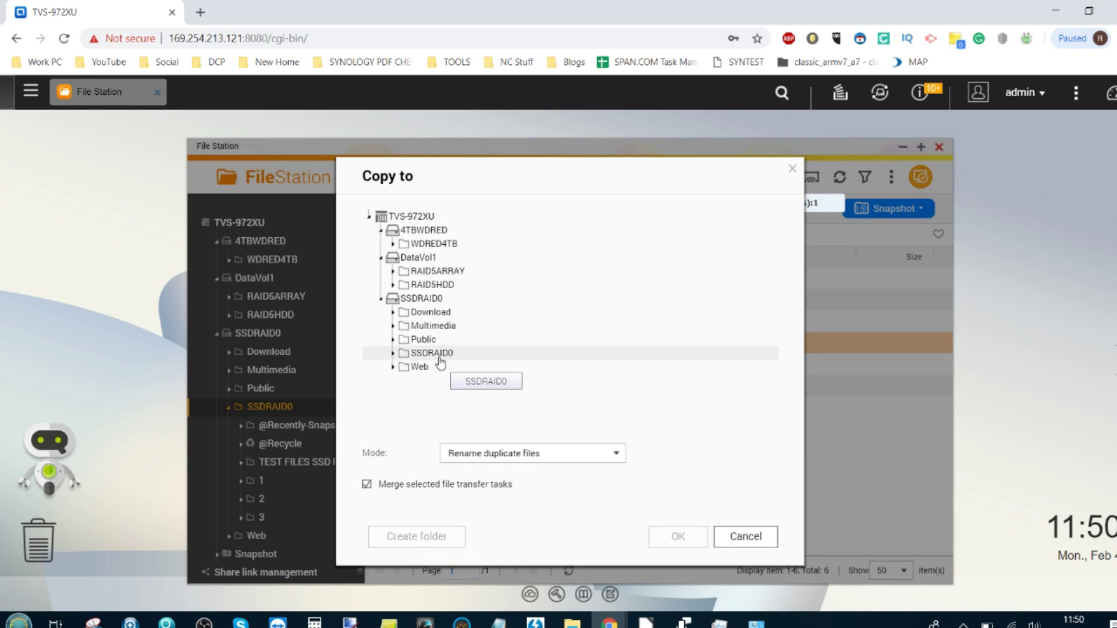
double_click(441, 361)
scroll(441, 384, down, 1)
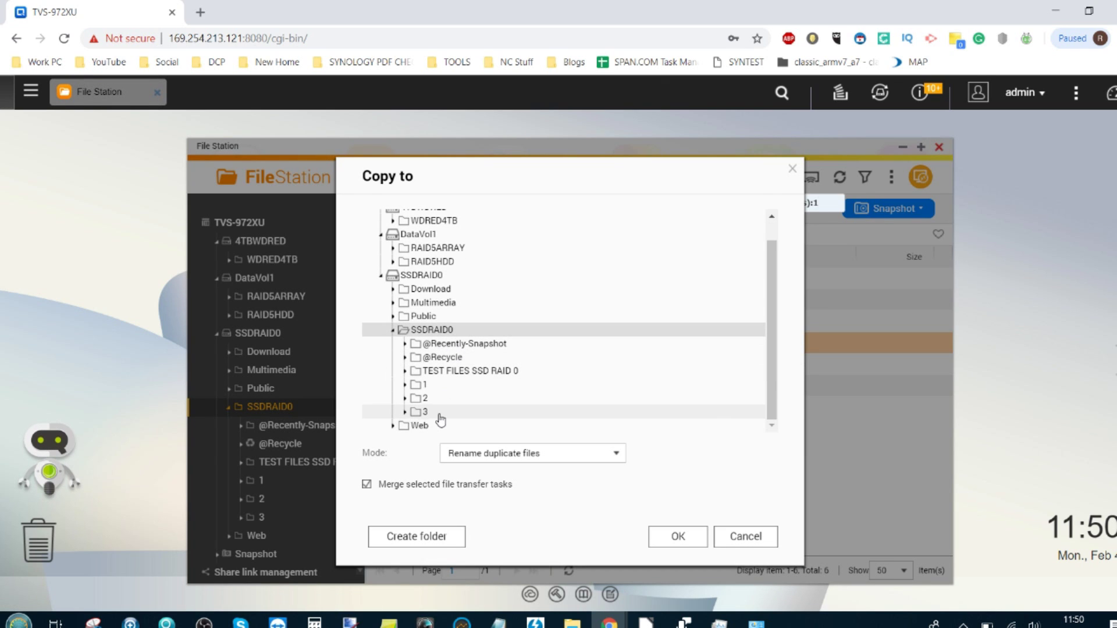
click(444, 414)
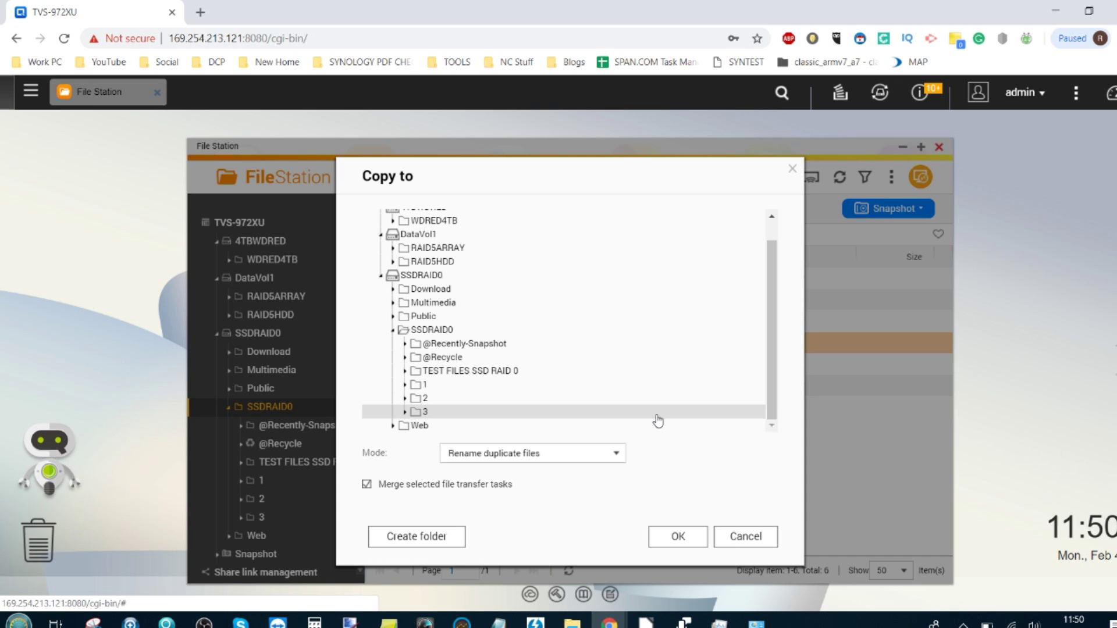
click(660, 534)
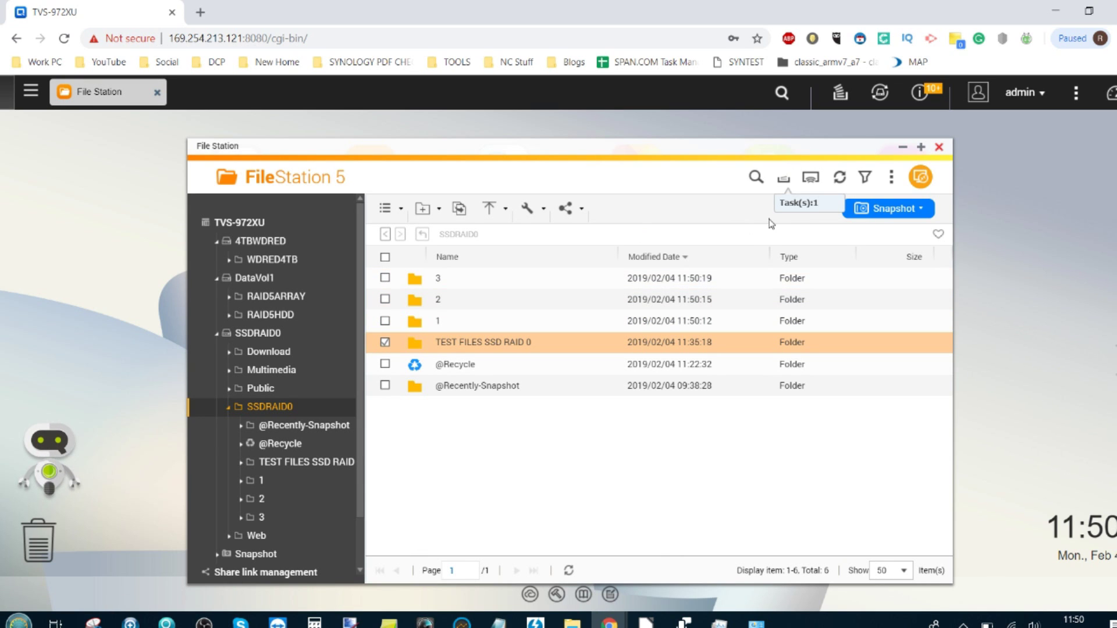
click(785, 179)
scroll(462, 471, down, 3)
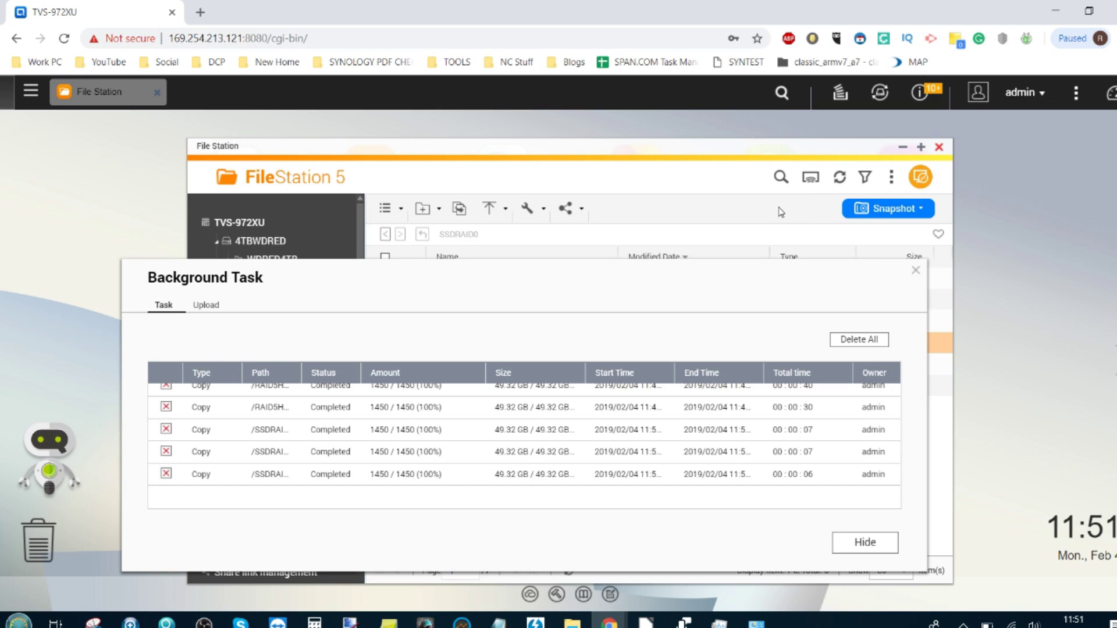
- Close the Background Task list to return to the WDRED4TB share
click(914, 270)
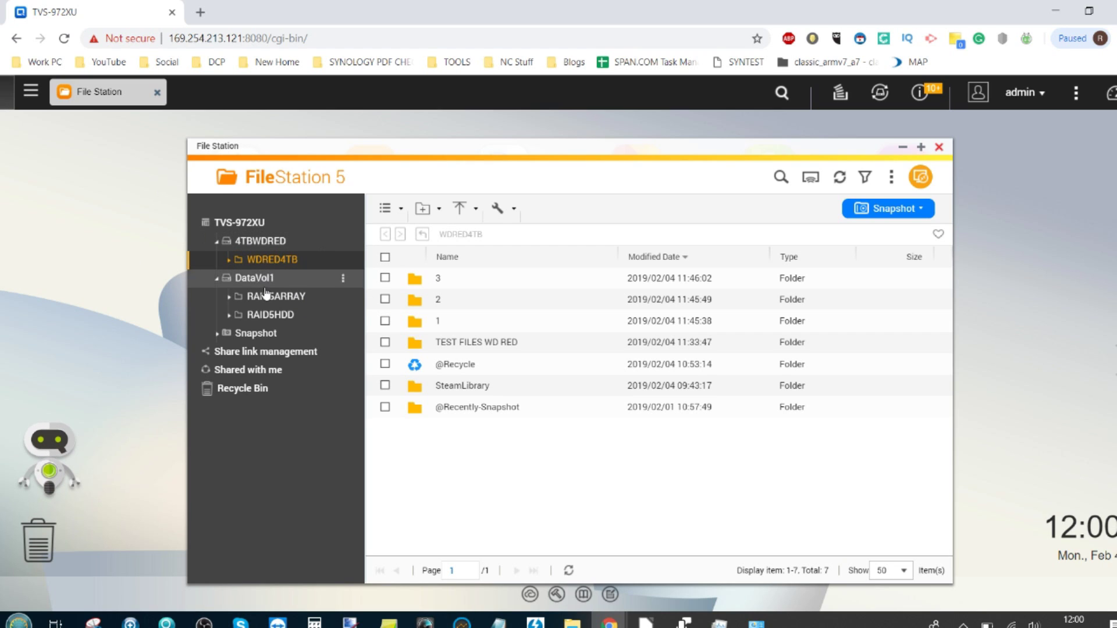
- Start a new SSD cache under Cache Acceleration, using SSD 2 as a Read-Only cache disk
click(30, 91)
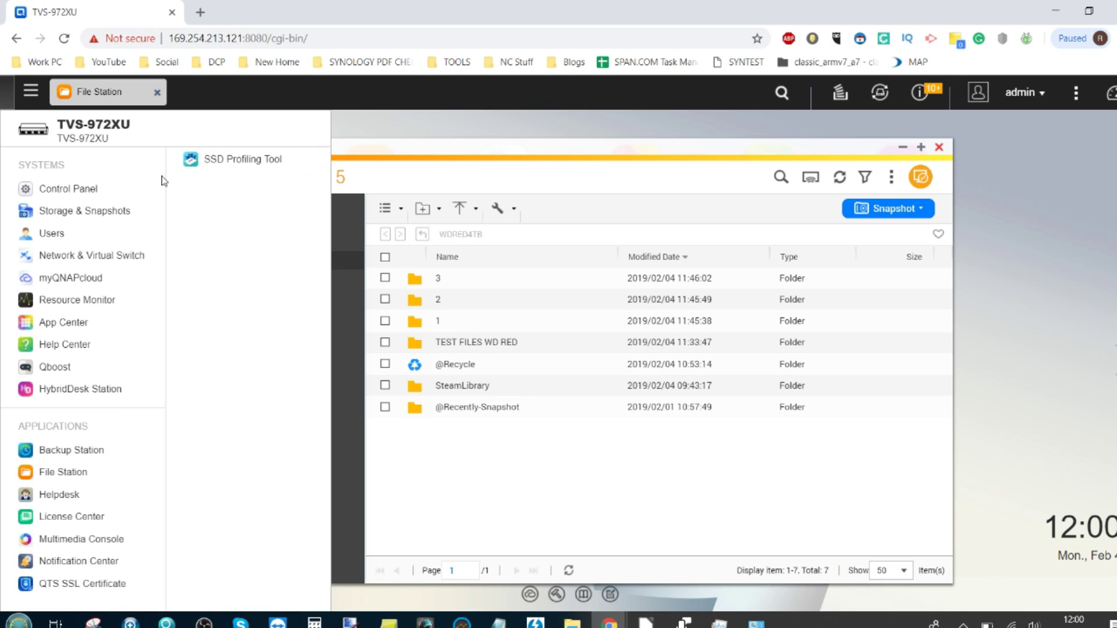
click(109, 211)
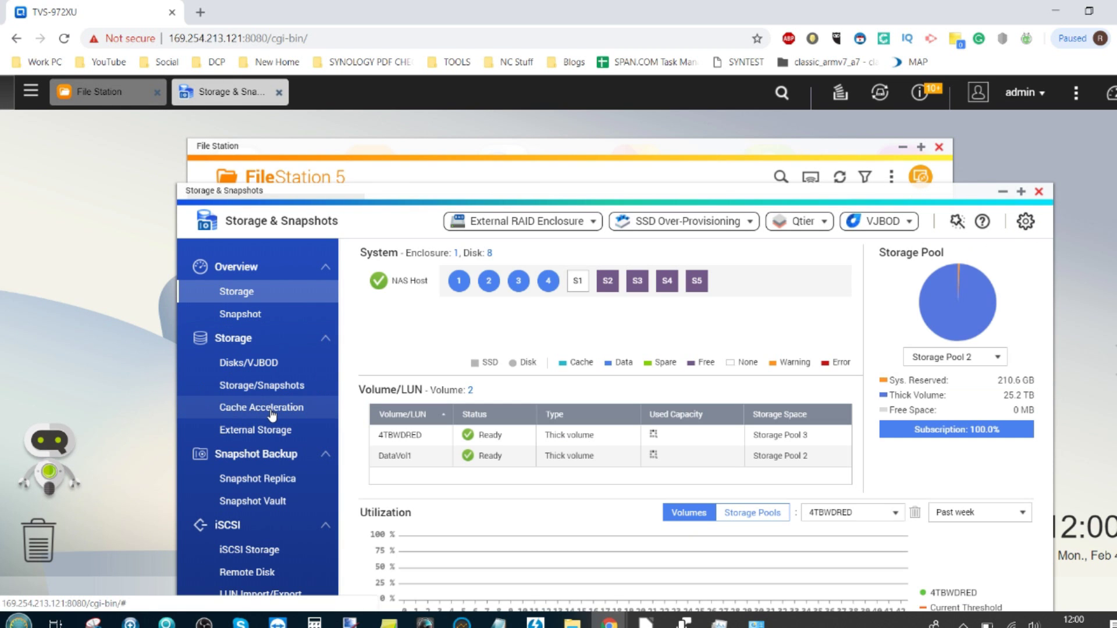
click(271, 412)
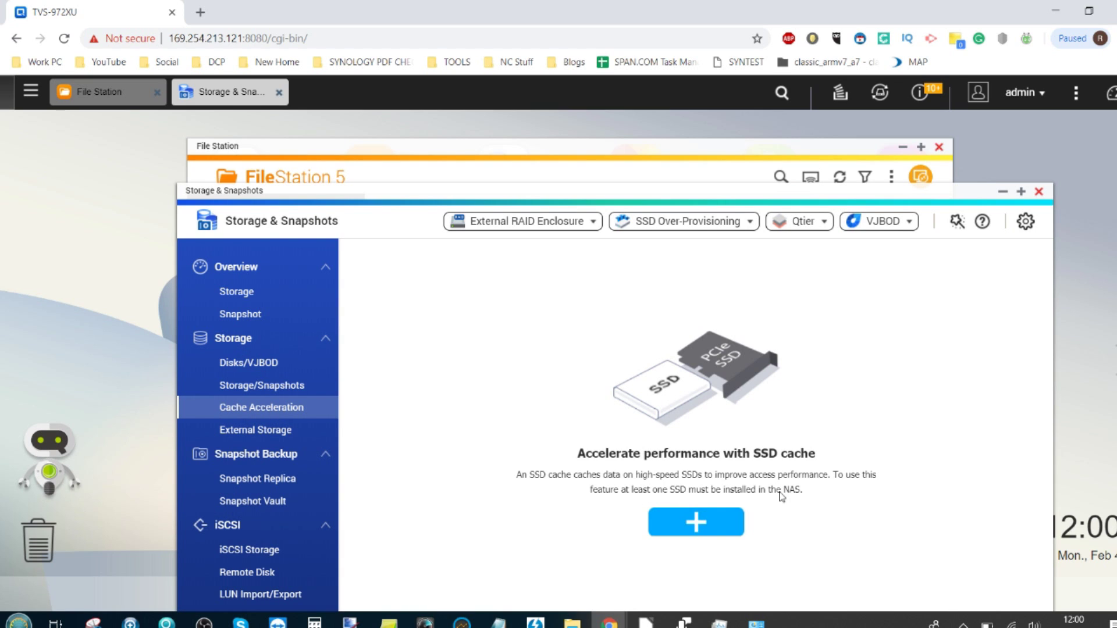
click(692, 516)
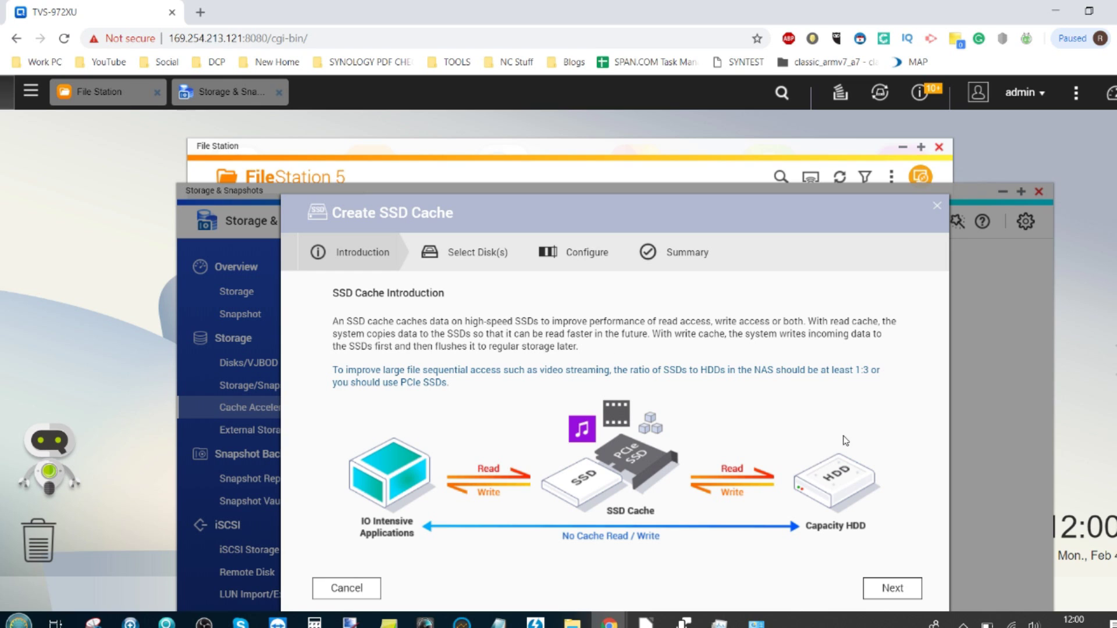
click(897, 591)
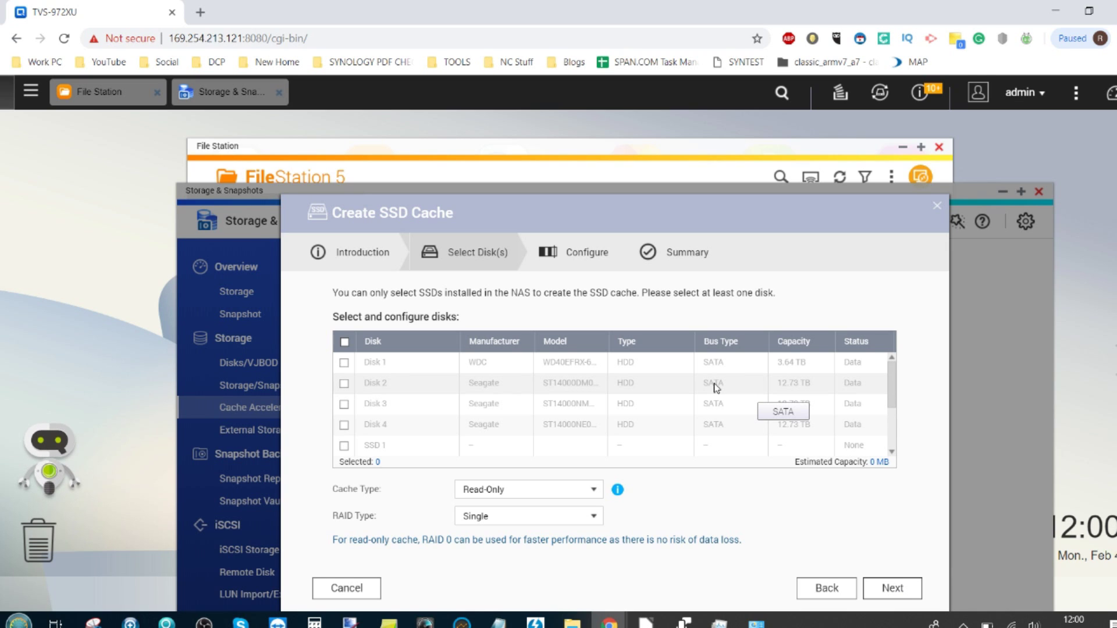
scroll(715, 388, down, 2)
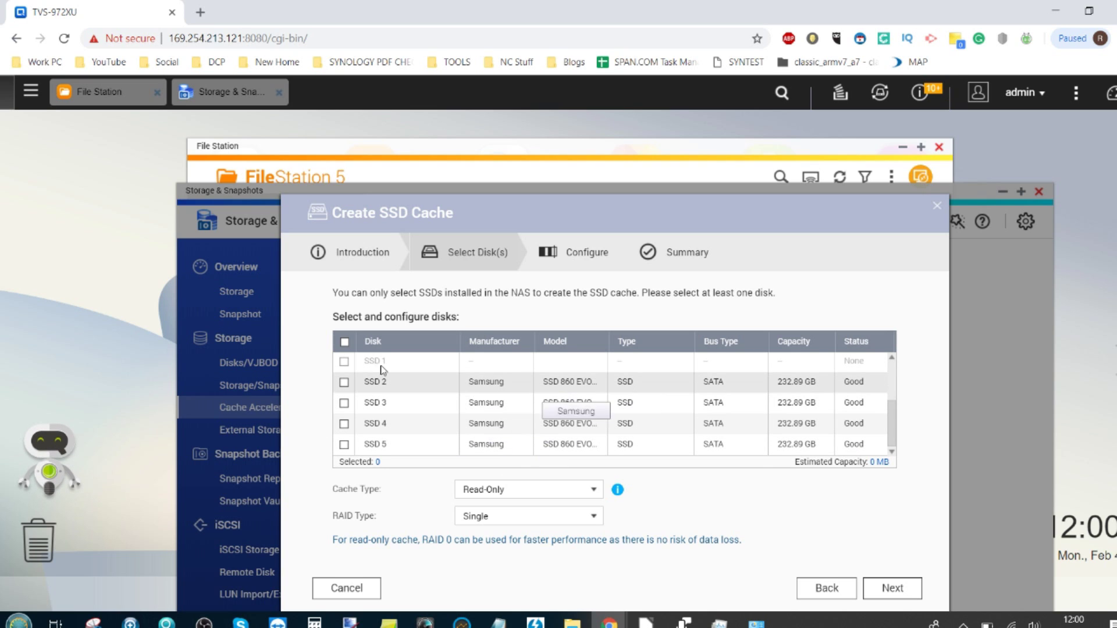
click(345, 382)
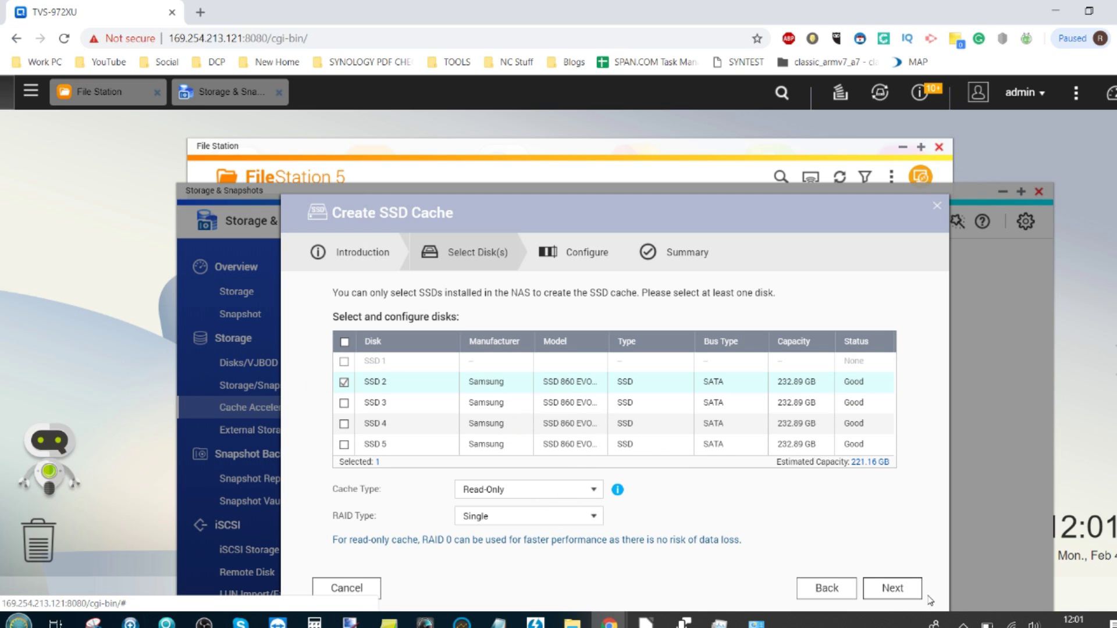
click(901, 590)
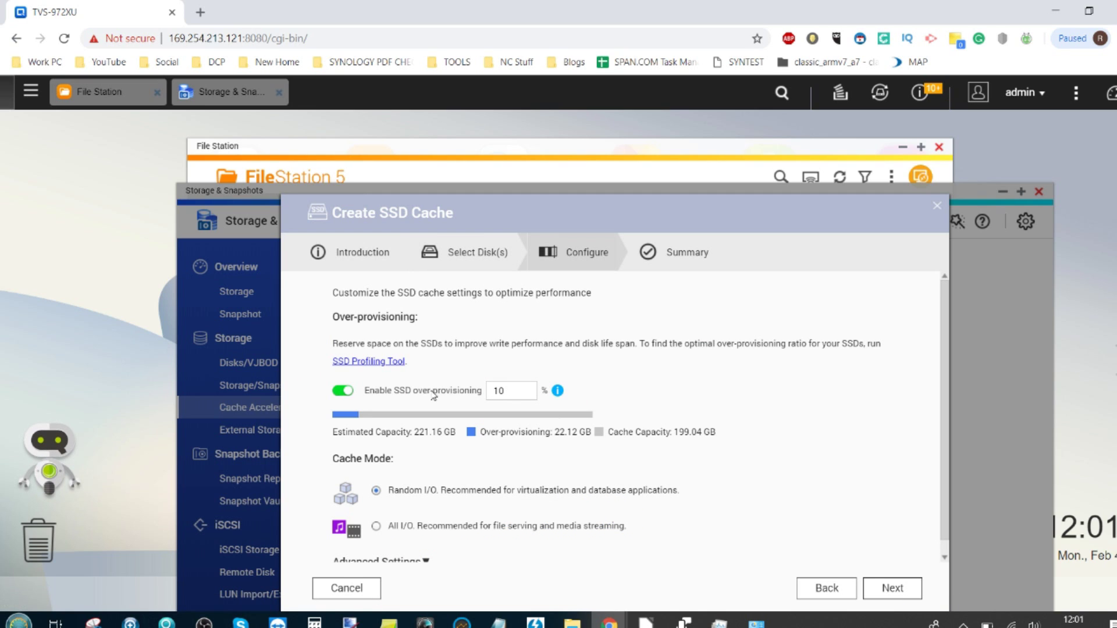
- Cache only DataVol1, excluding 4TBWDRED, then create the cache and accept the data-erasure warning
scroll(452, 398, down, 1)
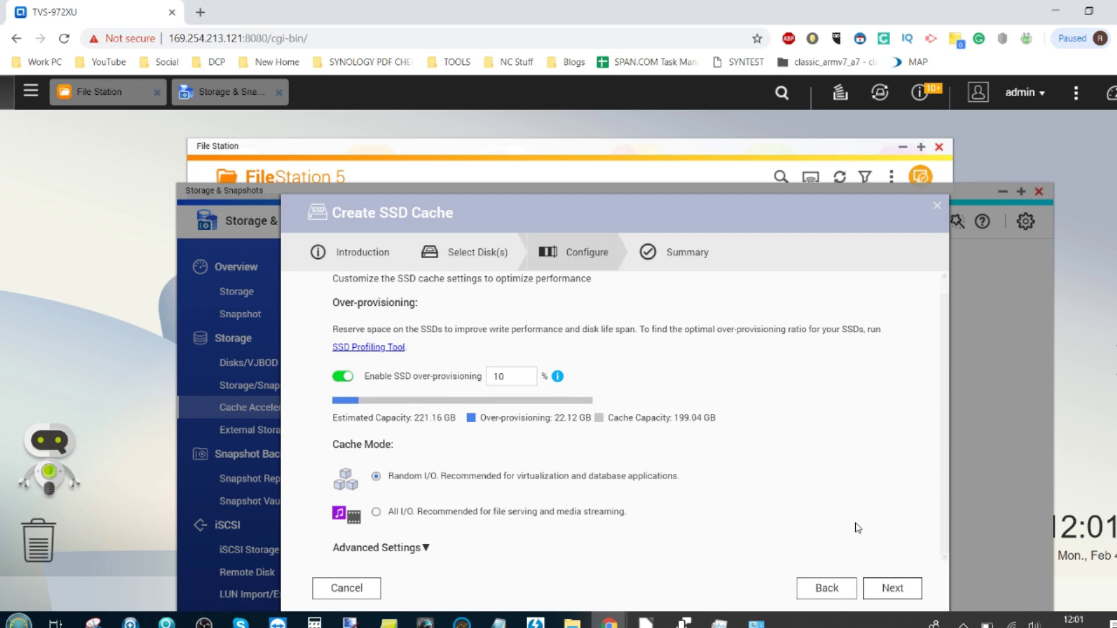
click(880, 590)
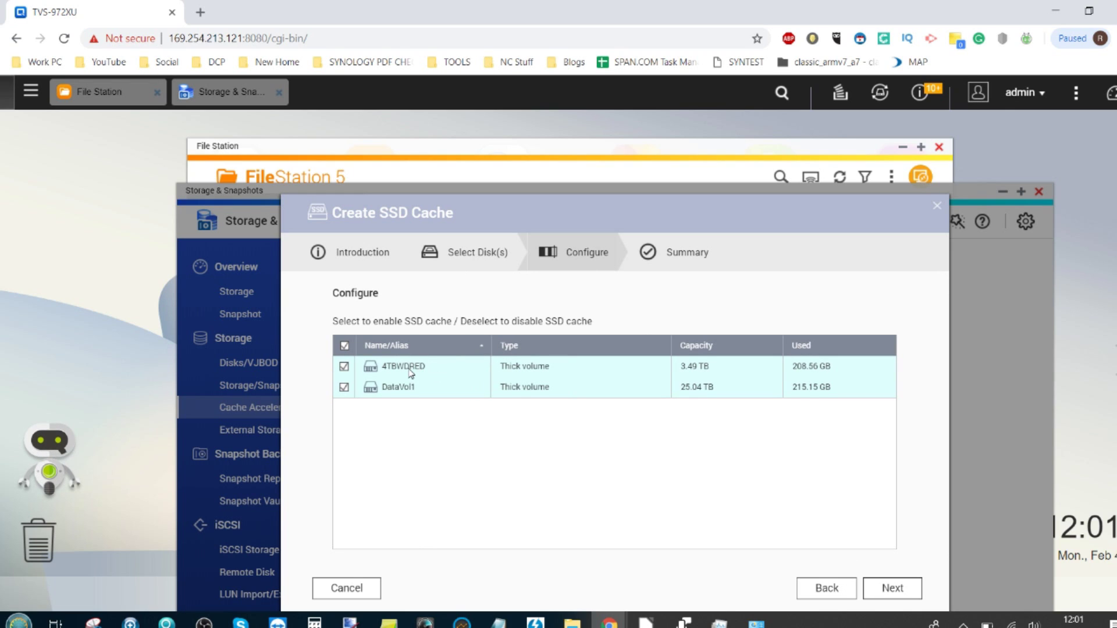
click(344, 368)
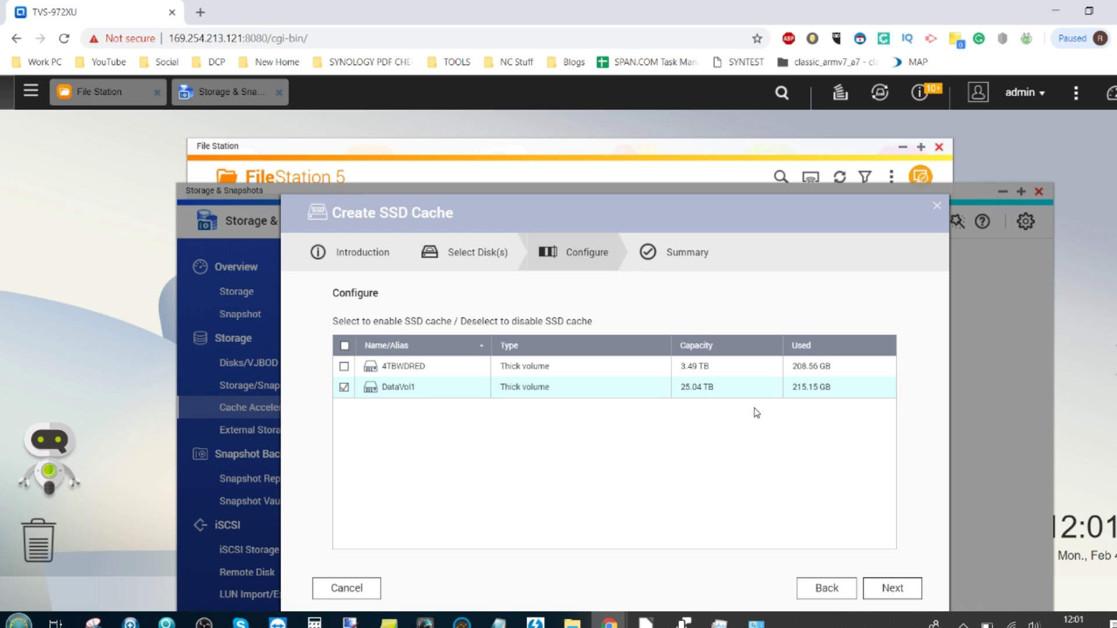
click(884, 588)
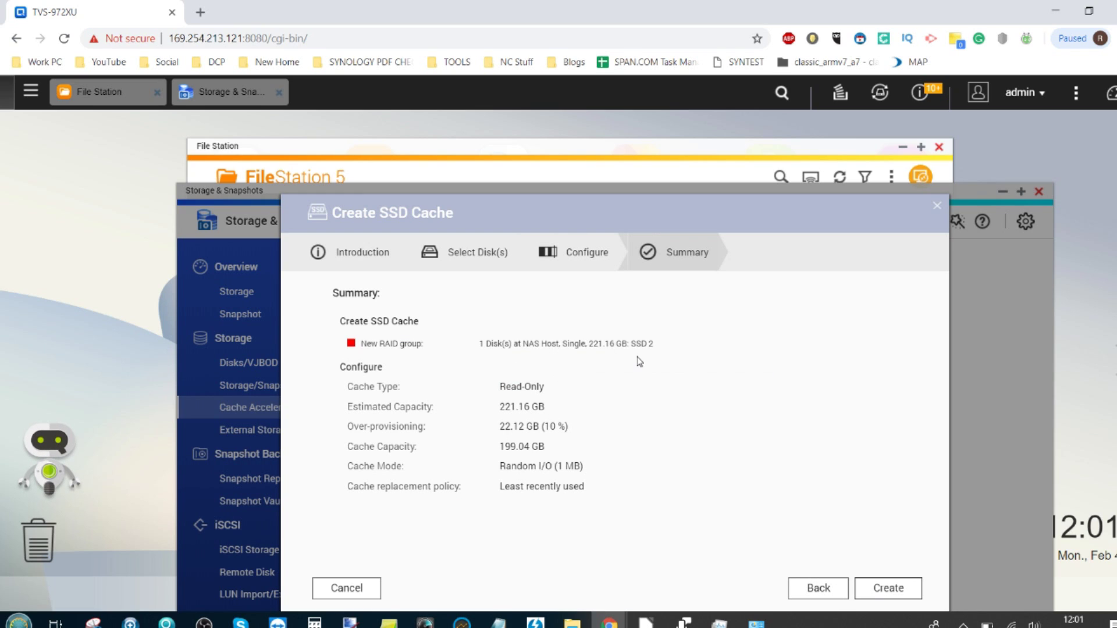
click(889, 589)
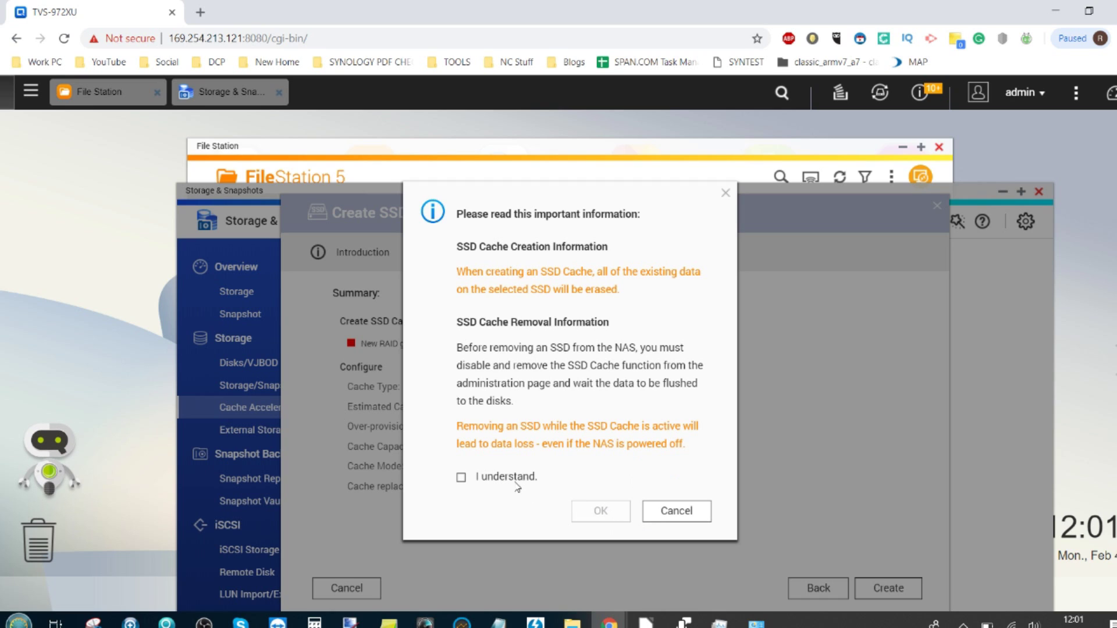
click(462, 478)
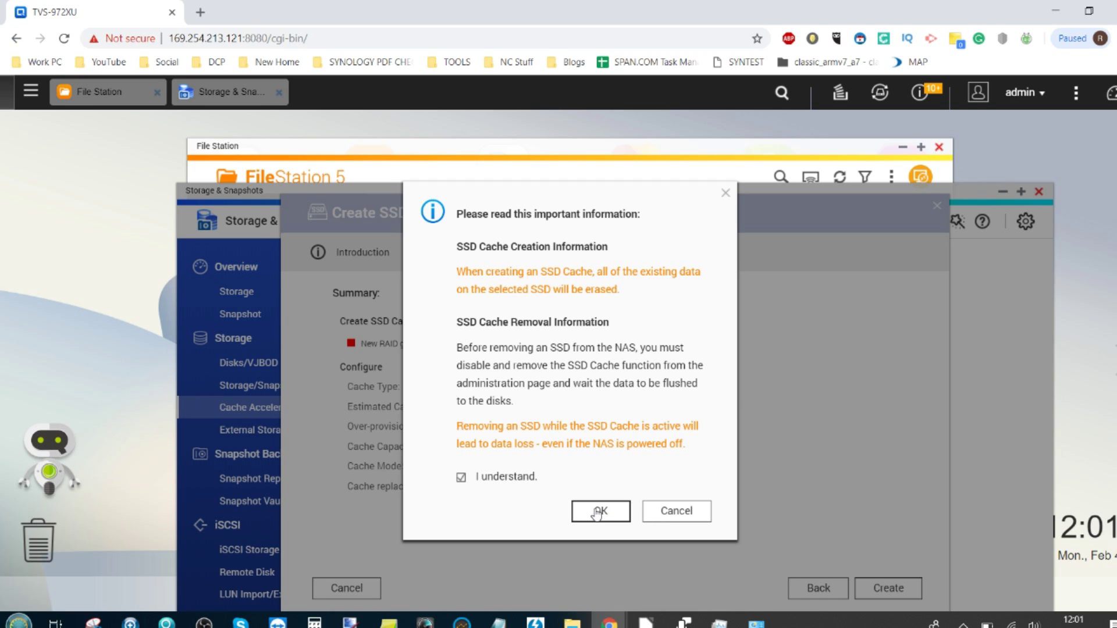
click(594, 511)
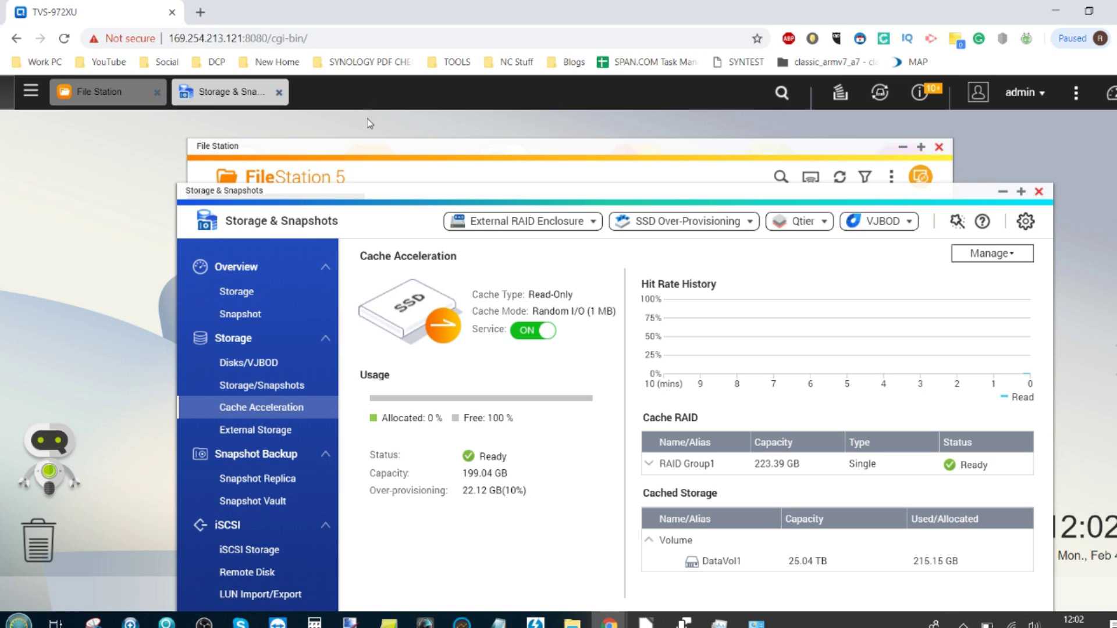
- Permanently delete folders 1, 2 and 3 from RAID5HDD
click(367, 160)
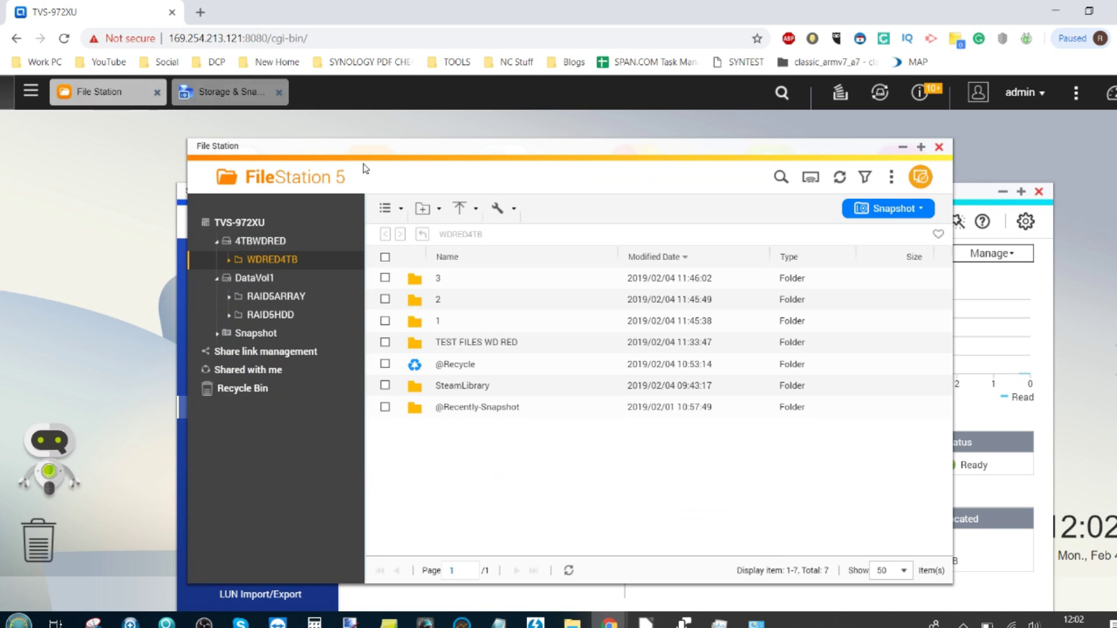
click(284, 315)
click(427, 325)
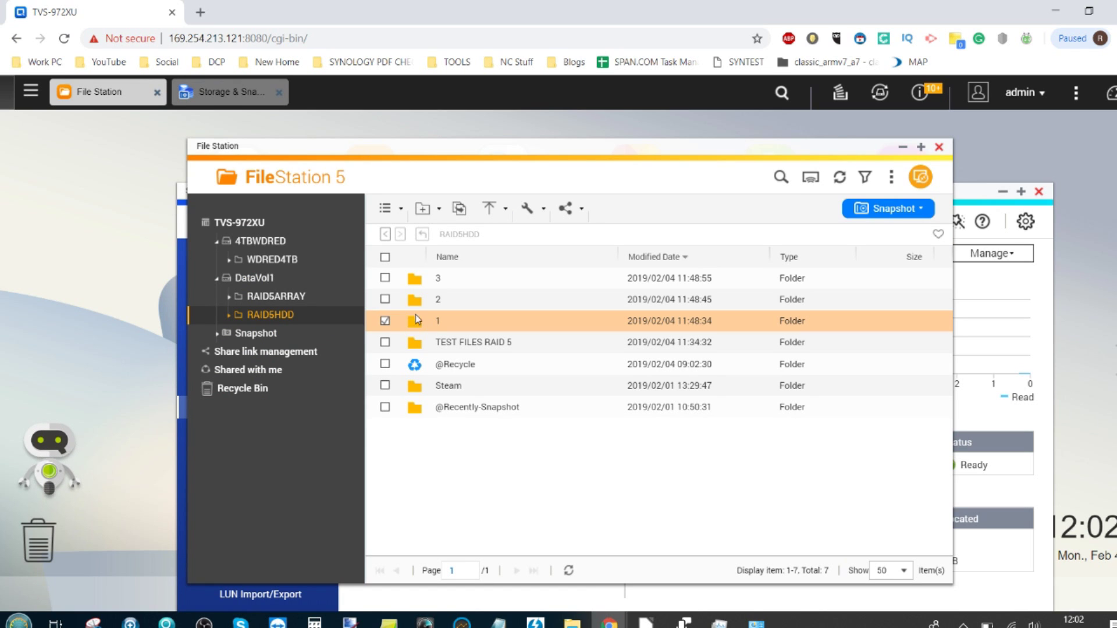
click(385, 299)
click(385, 279)
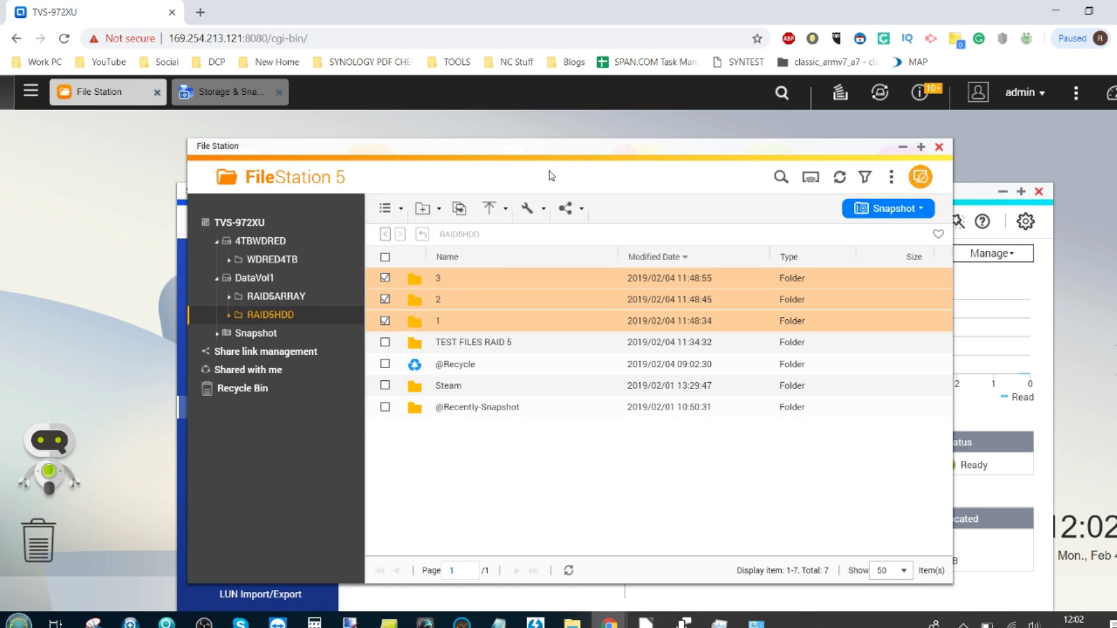
click(541, 208)
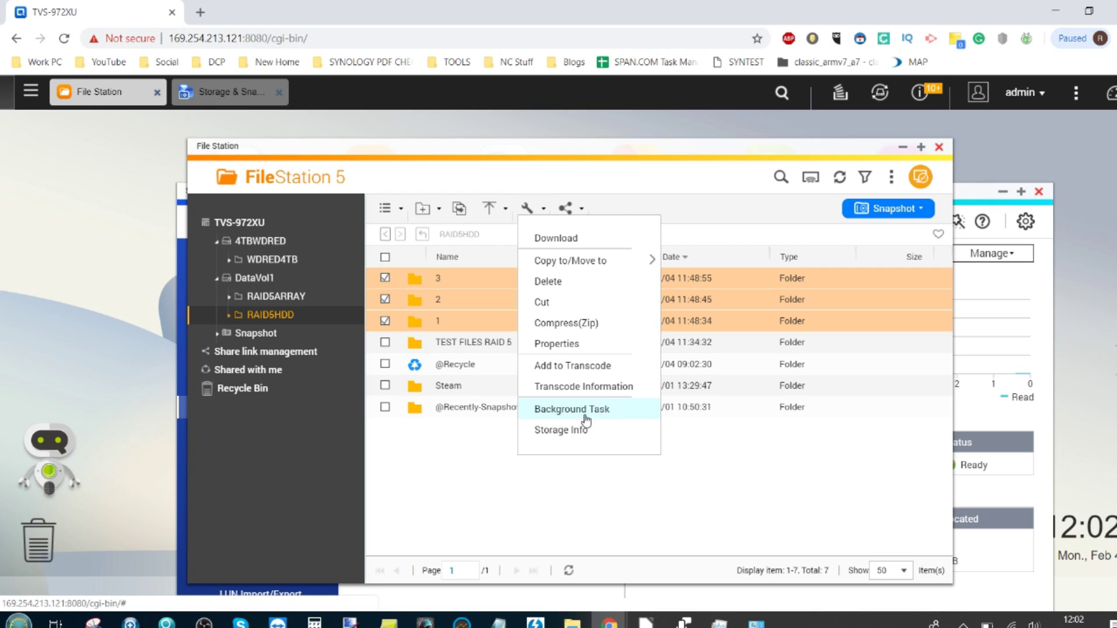
click(576, 282)
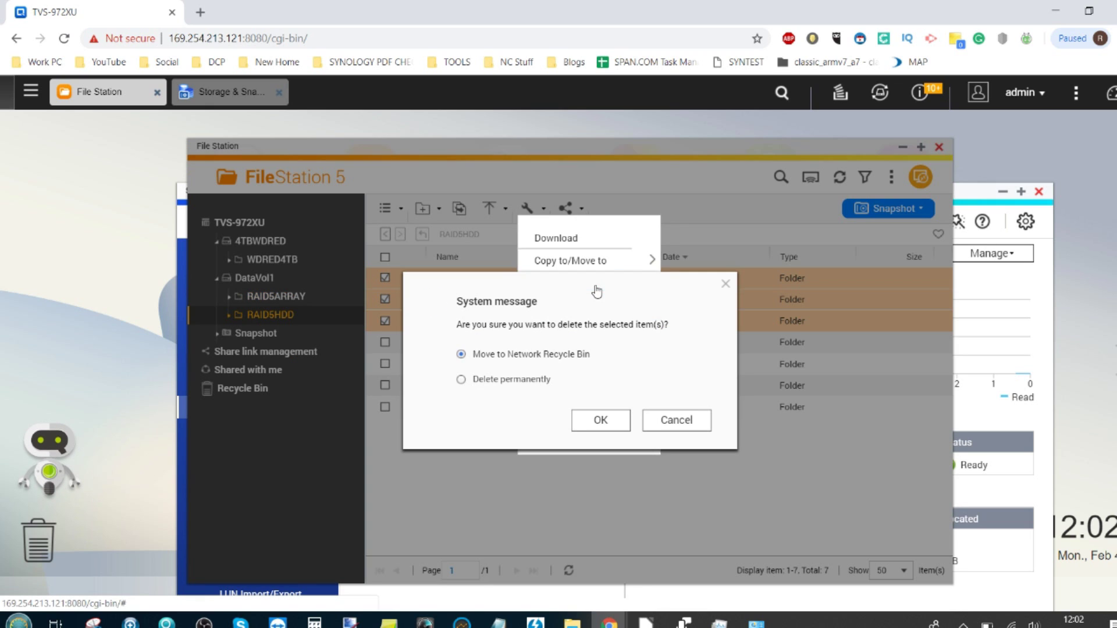
click(605, 419)
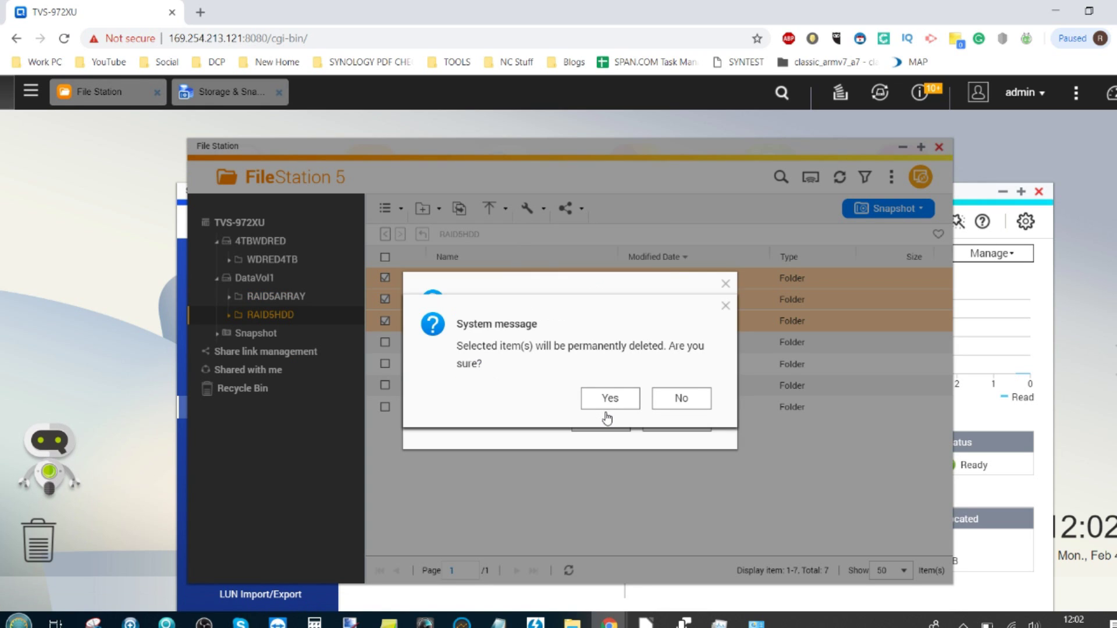
click(616, 398)
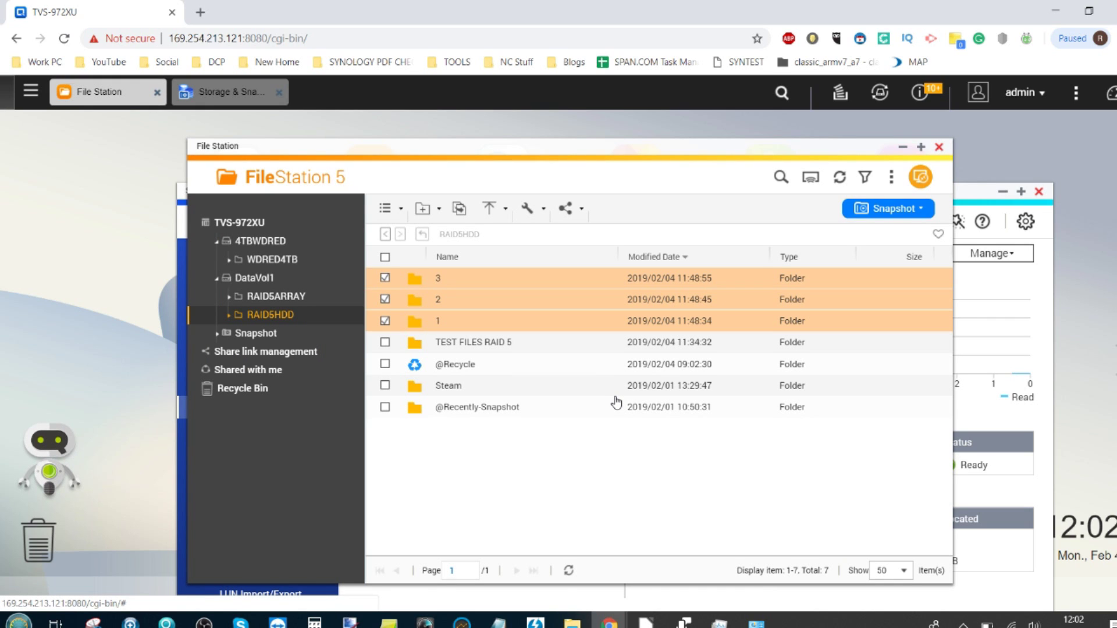
drag(616, 401, 578, 334)
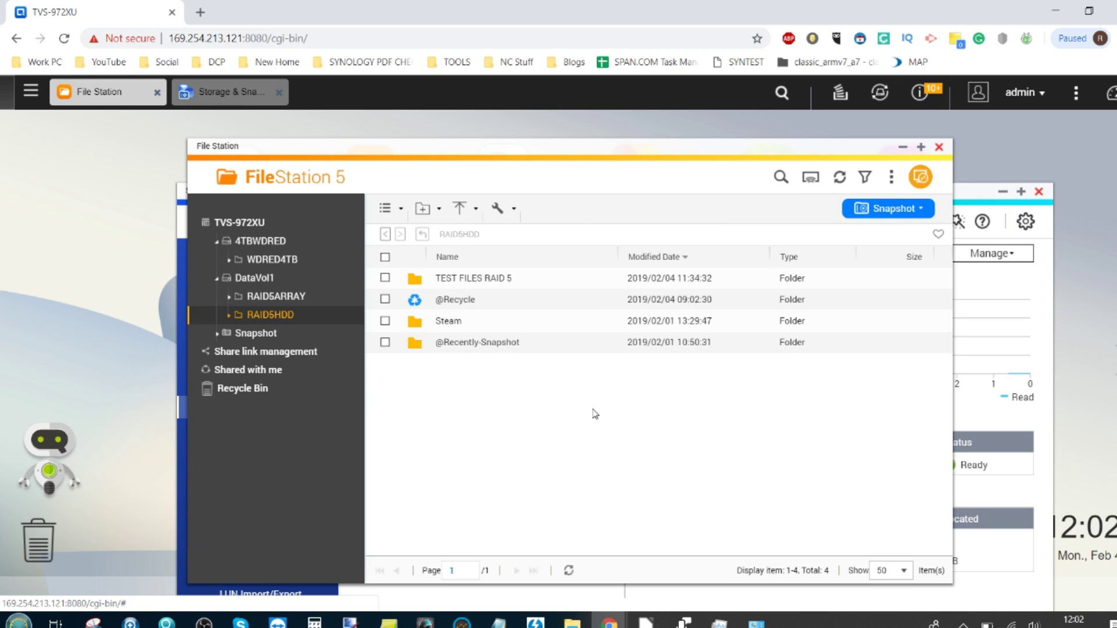
- Create new folders named 1, 2 and 3 in RAID5HDD
right_click(531, 409)
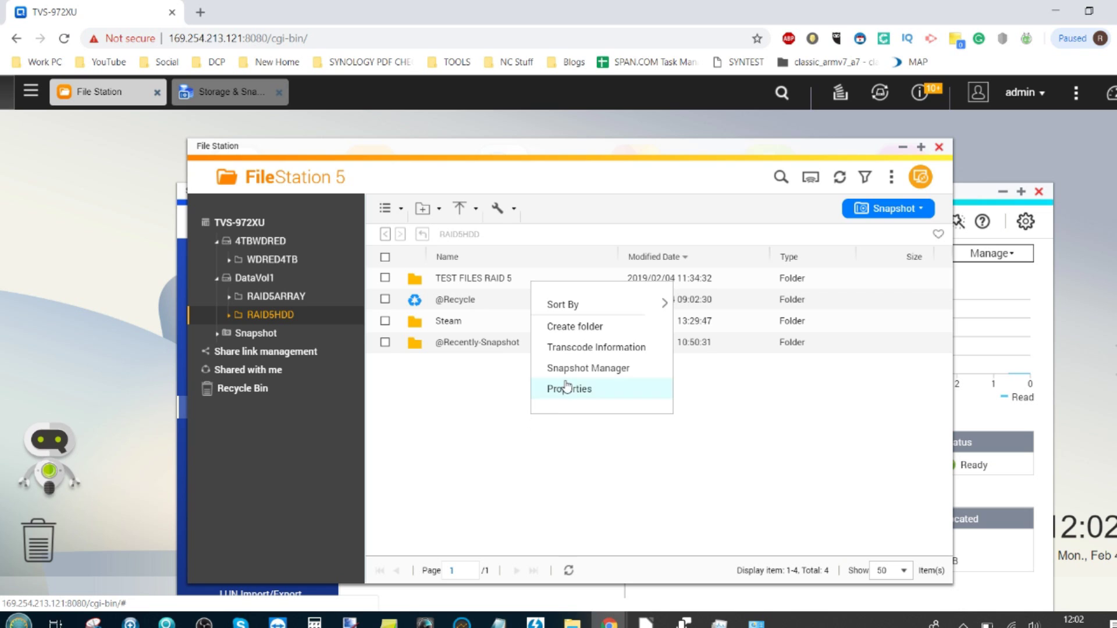
click(590, 327)
text(1)
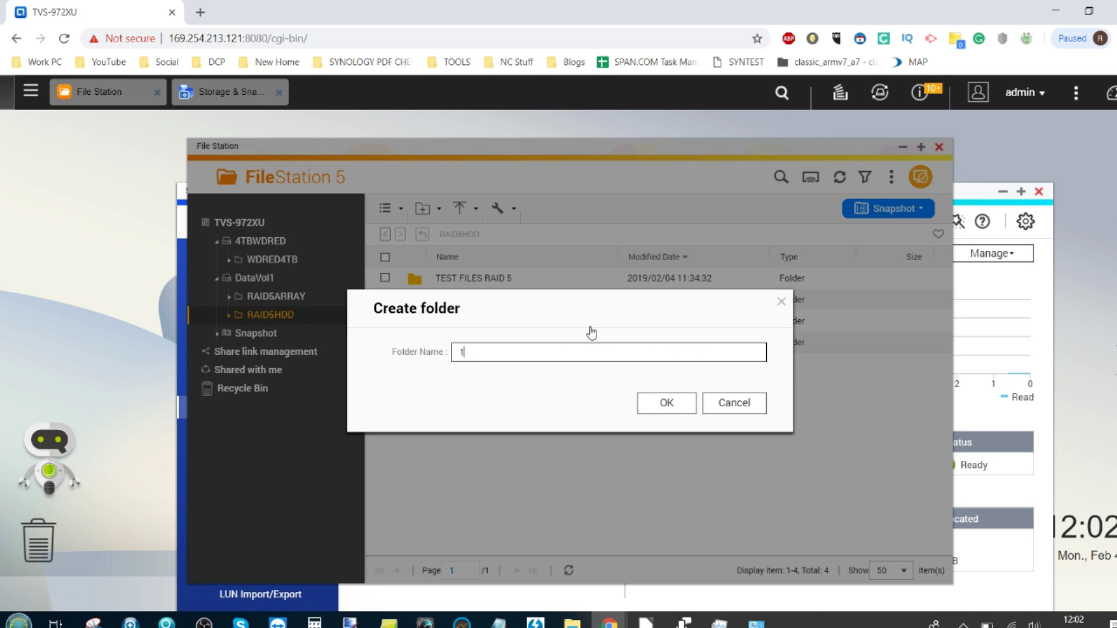
click(666, 405)
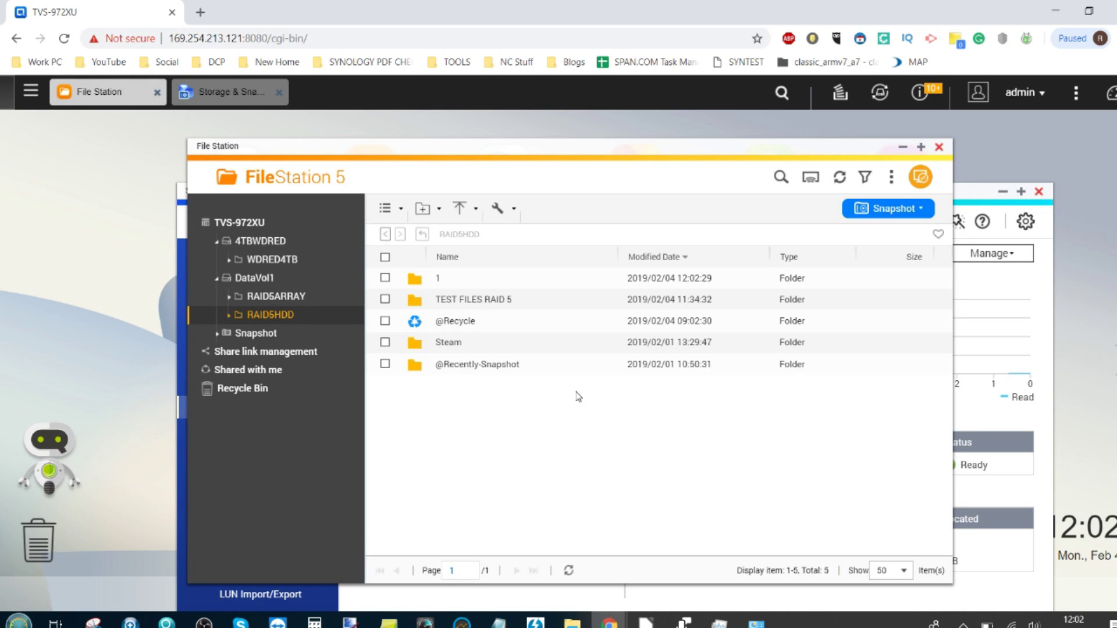
right_click(547, 419)
click(582, 459)
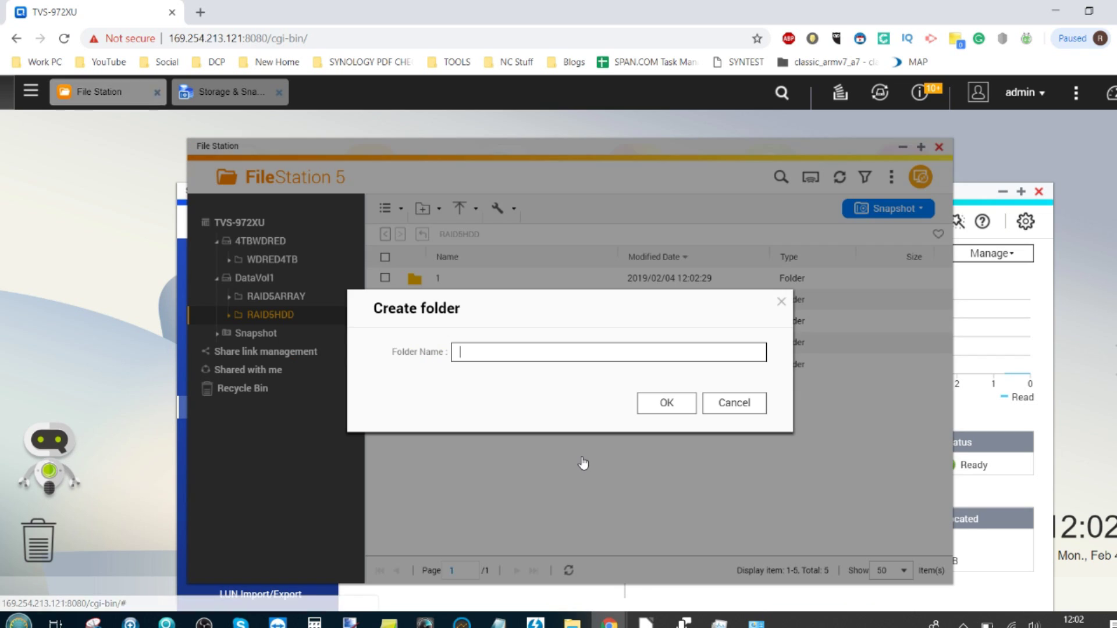
text(2)
click(667, 408)
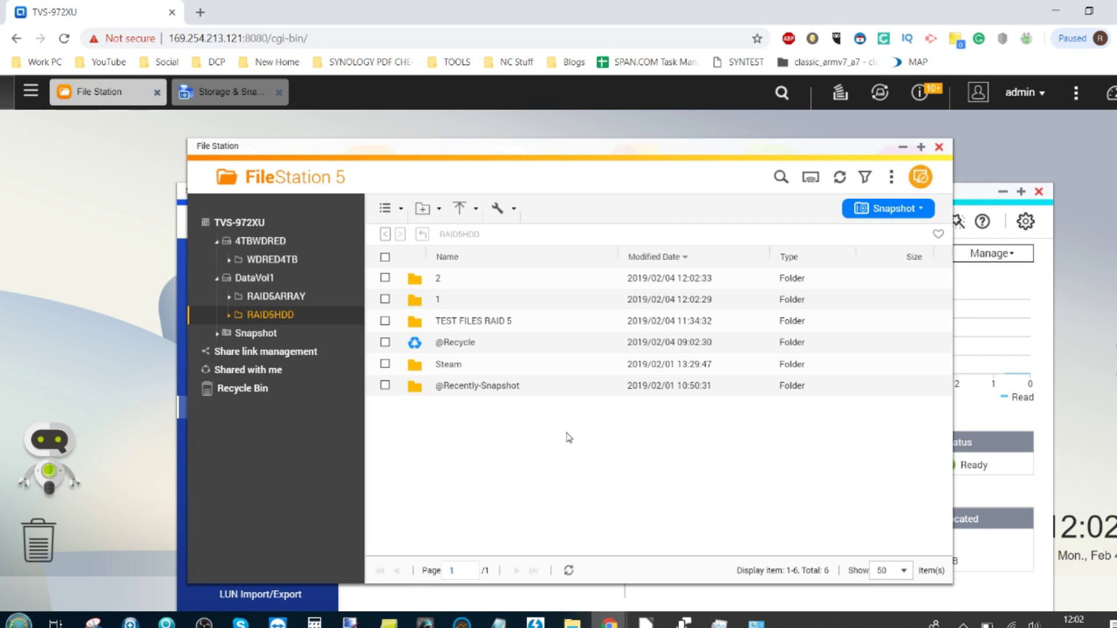
right_click(557, 438)
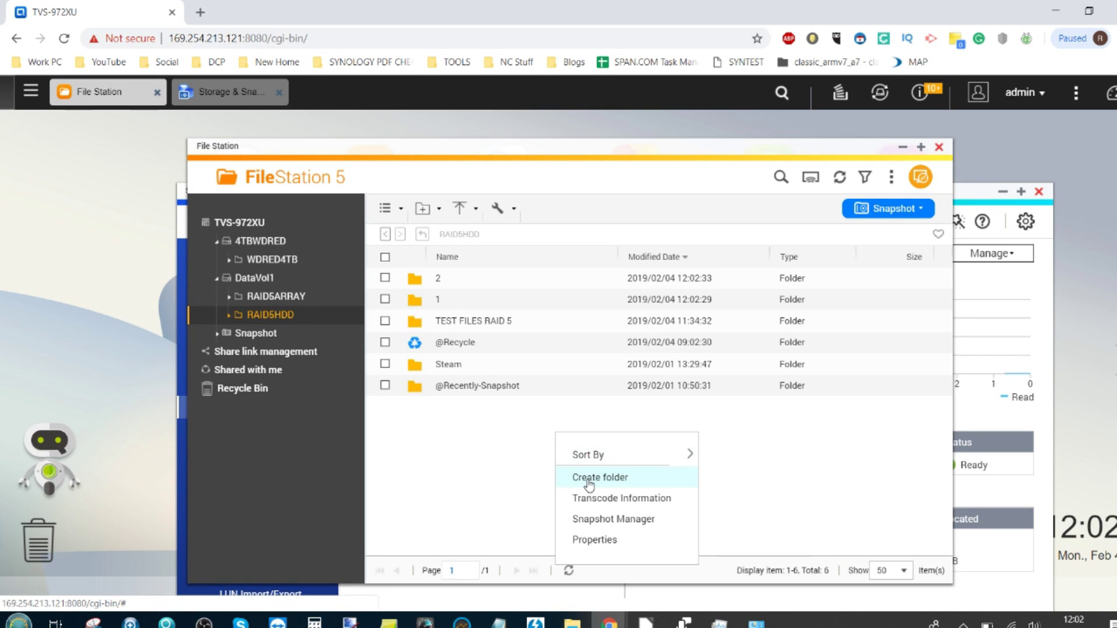
click(553, 477)
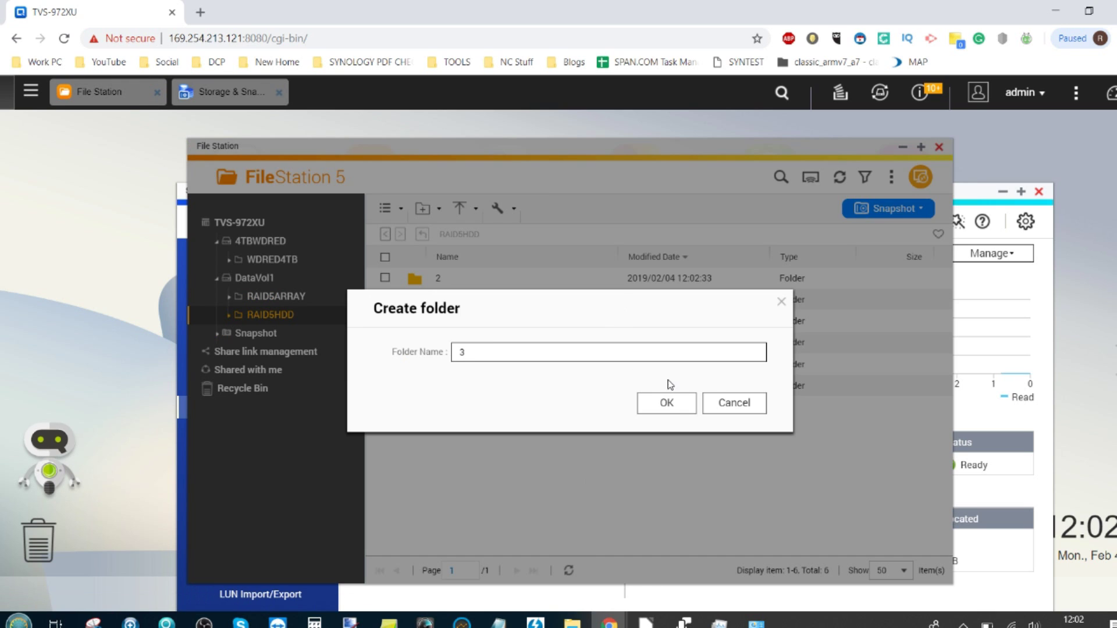
click(667, 404)
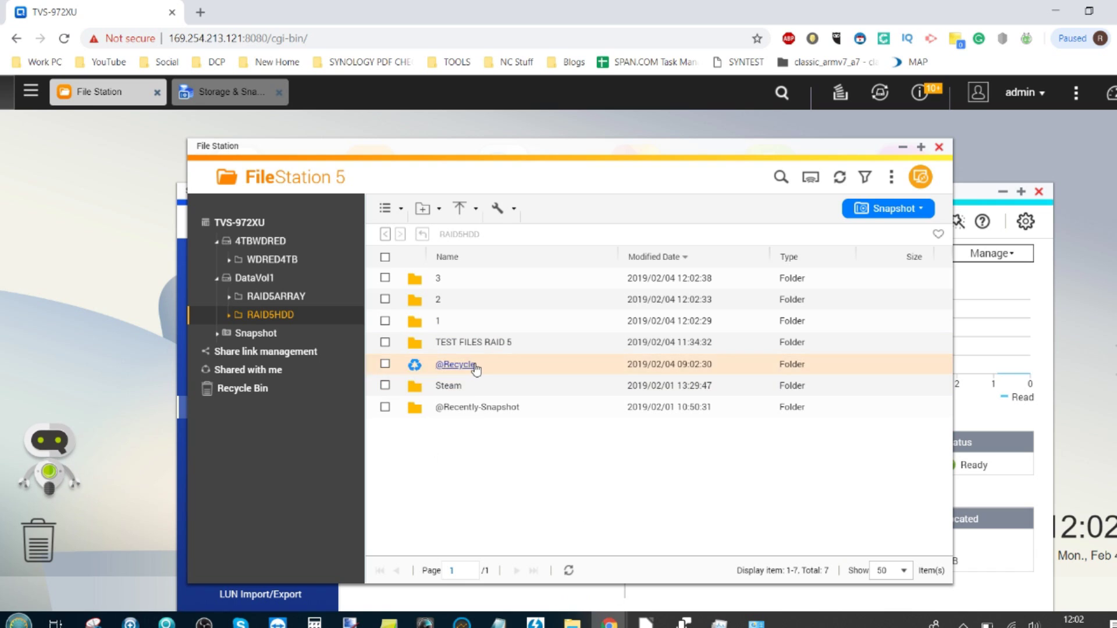
- Bring Storage & Snapshots forward and minimize it, leaving File Station's RAID5HDD listing visible
click(235, 93)
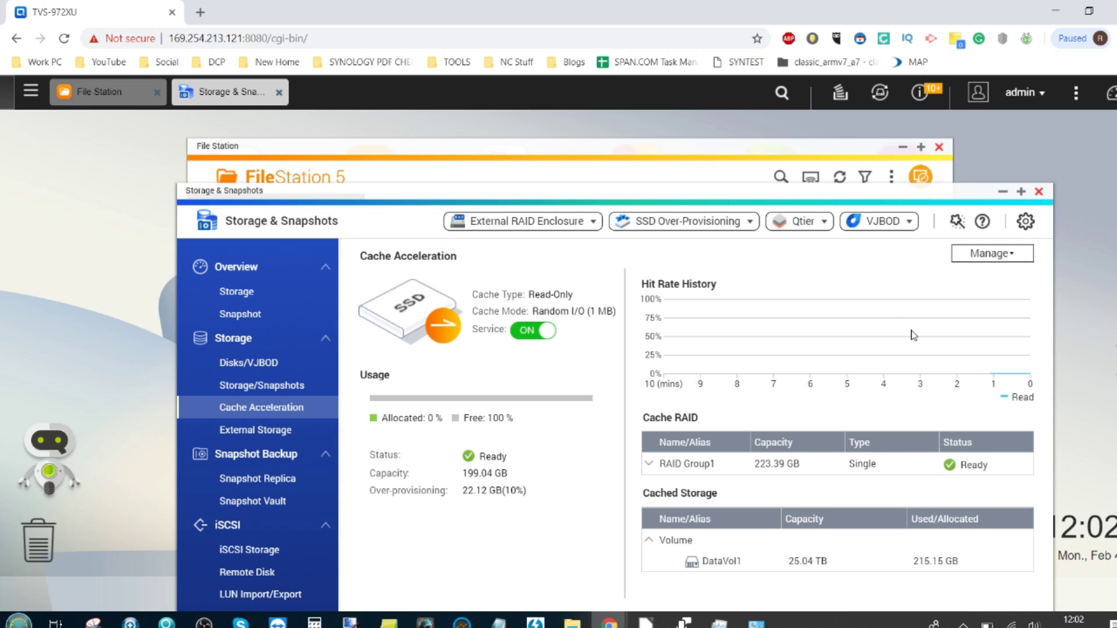
click(1000, 194)
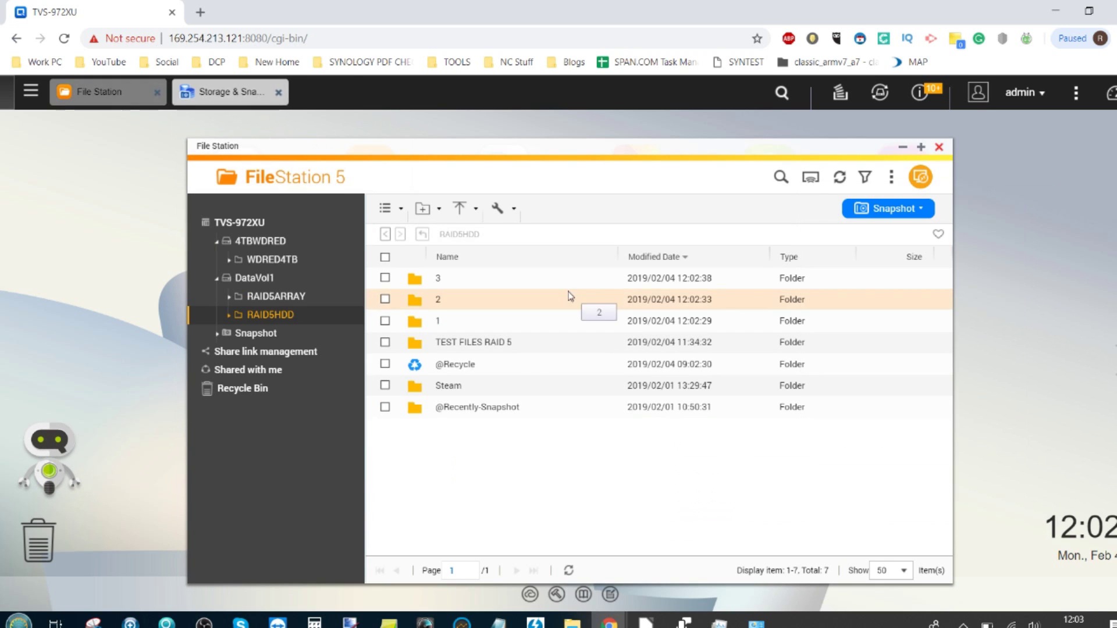
- Start a copy of TEST FILES RAID 5 into RAID5HDD folder 1
right_click(471, 344)
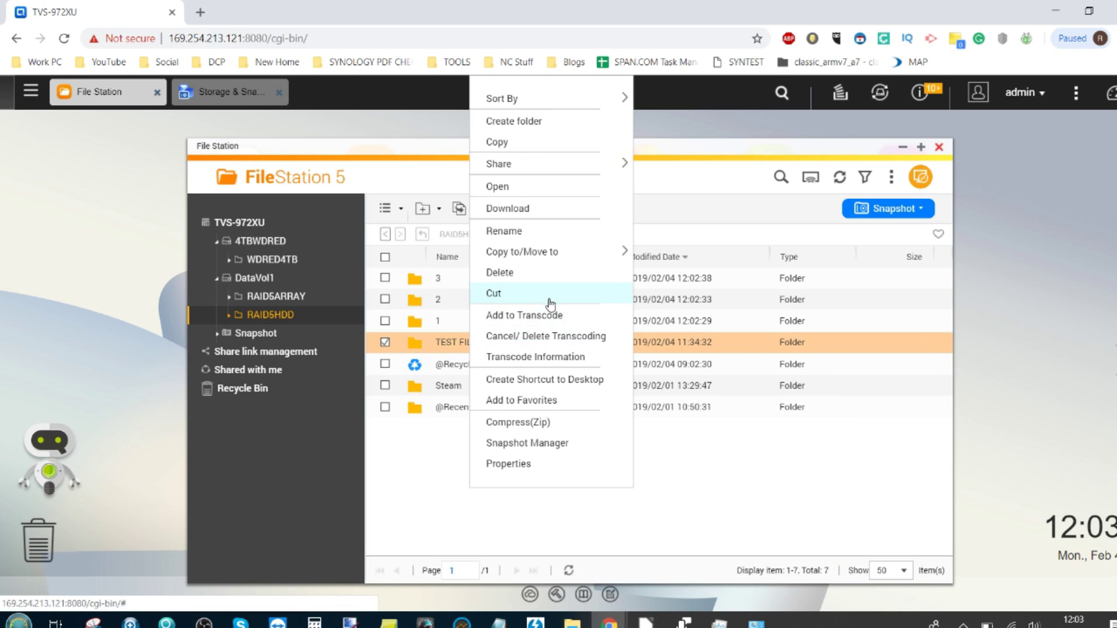
mouse_move(573, 250)
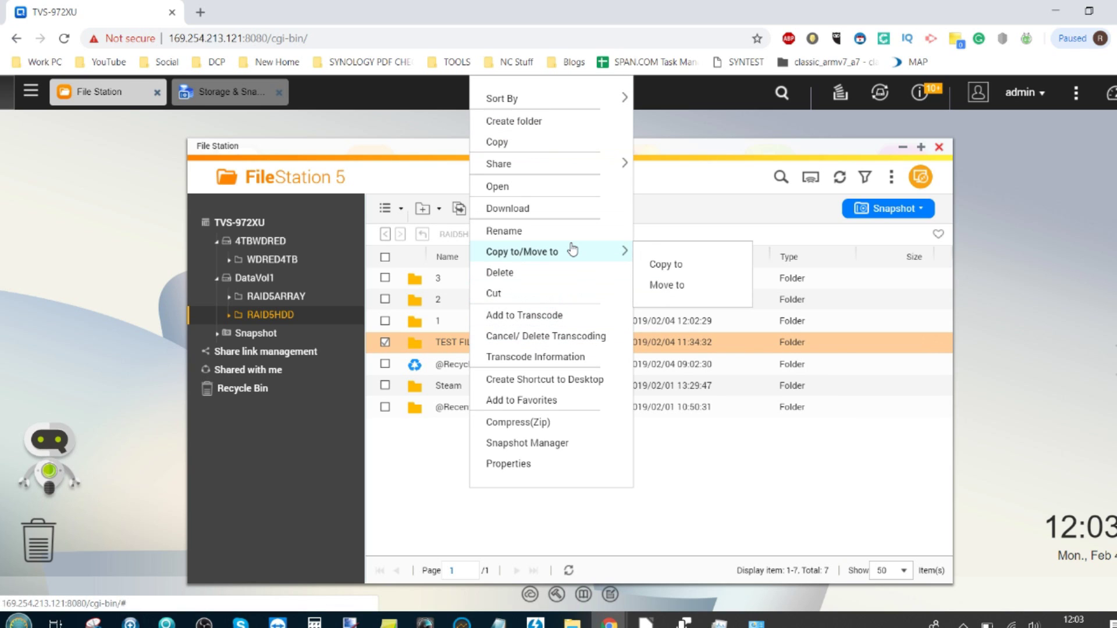
click(663, 266)
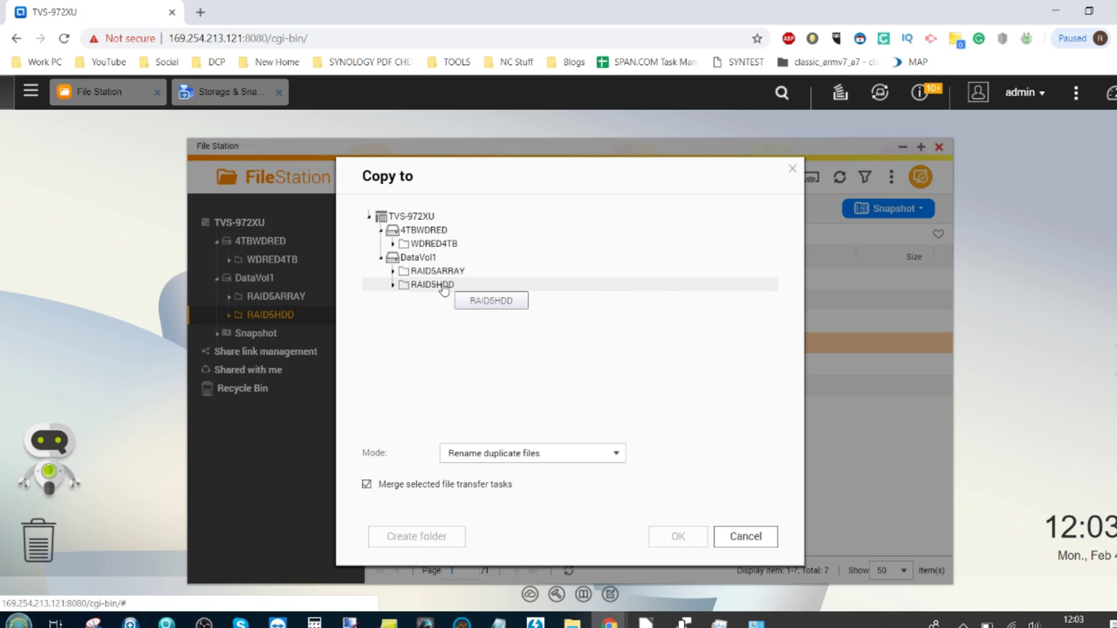
click(443, 288)
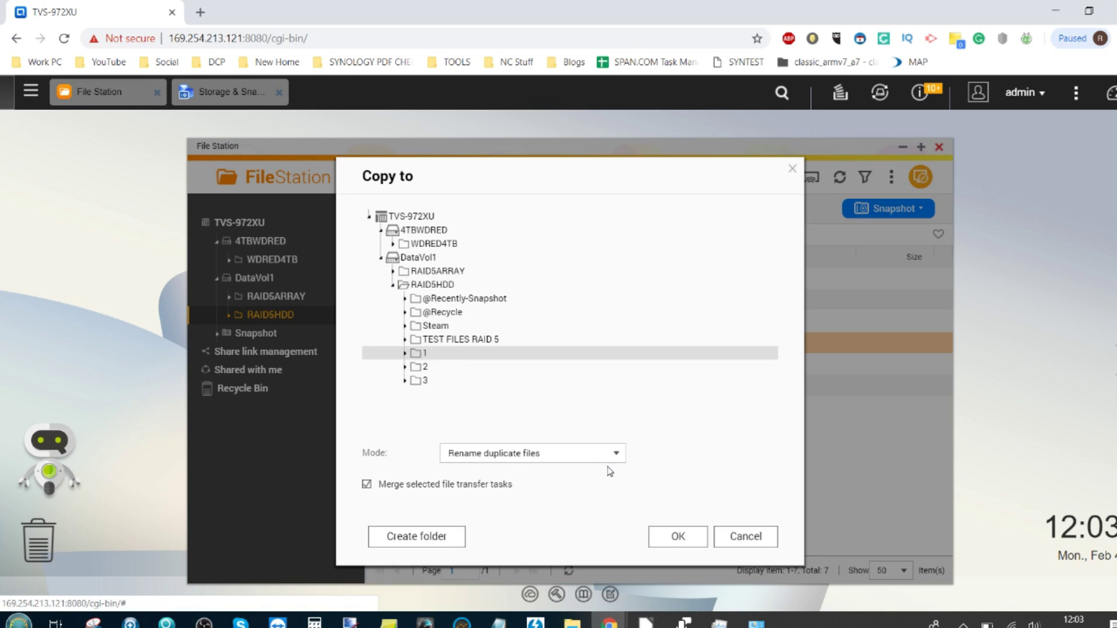
click(664, 538)
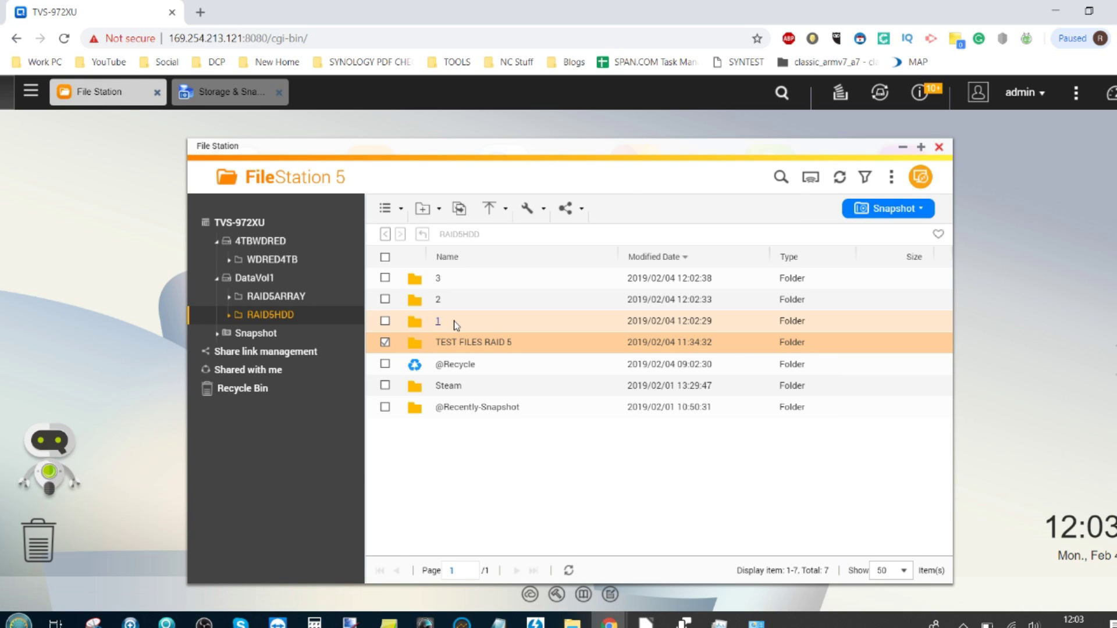
- Copy TEST FILES RAID 5 into RAID5HDD folder 2
right_click(470, 347)
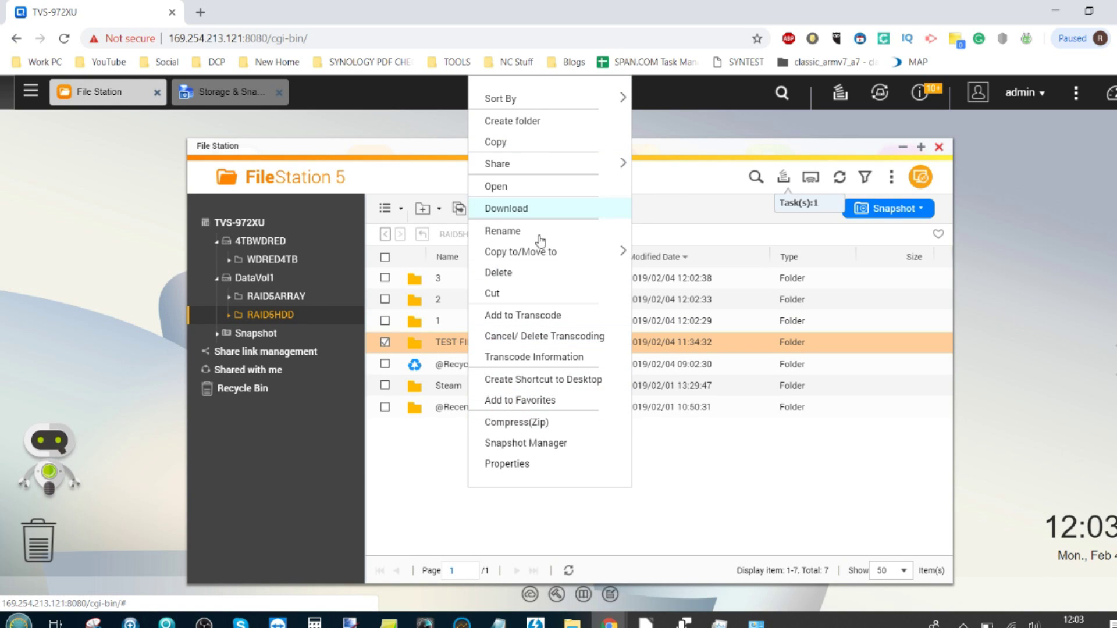
mouse_move(552, 254)
click(657, 265)
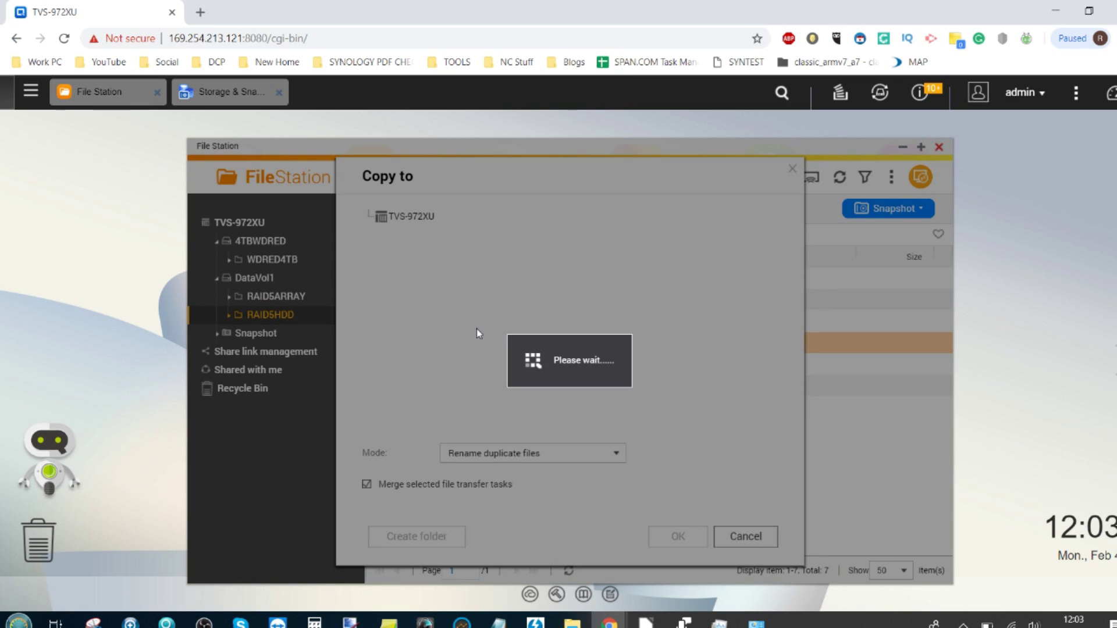
click(452, 288)
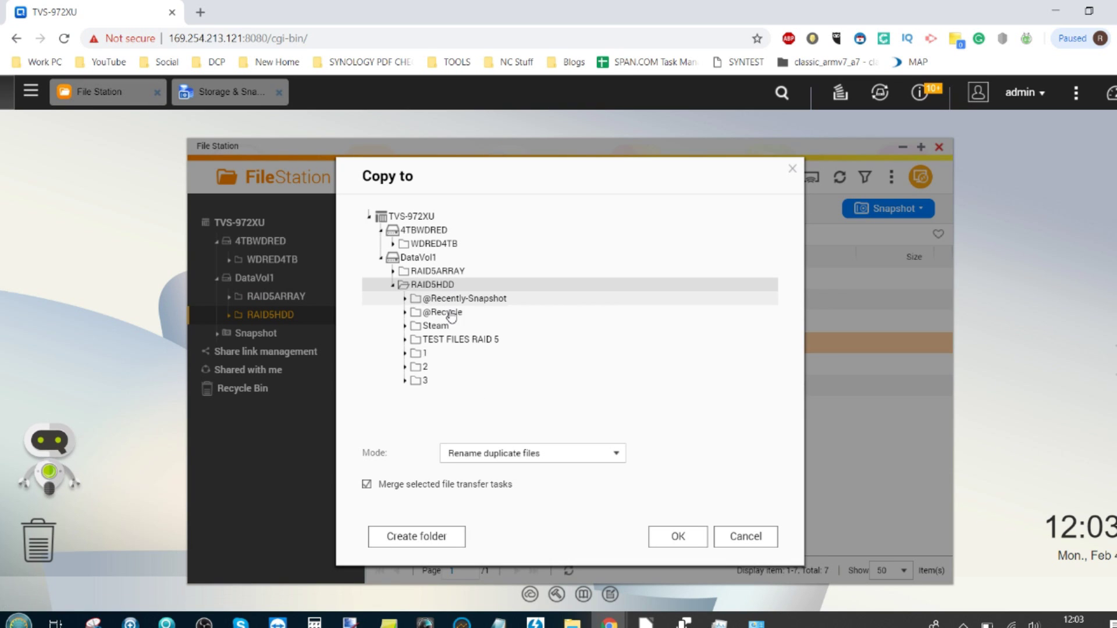
click(441, 372)
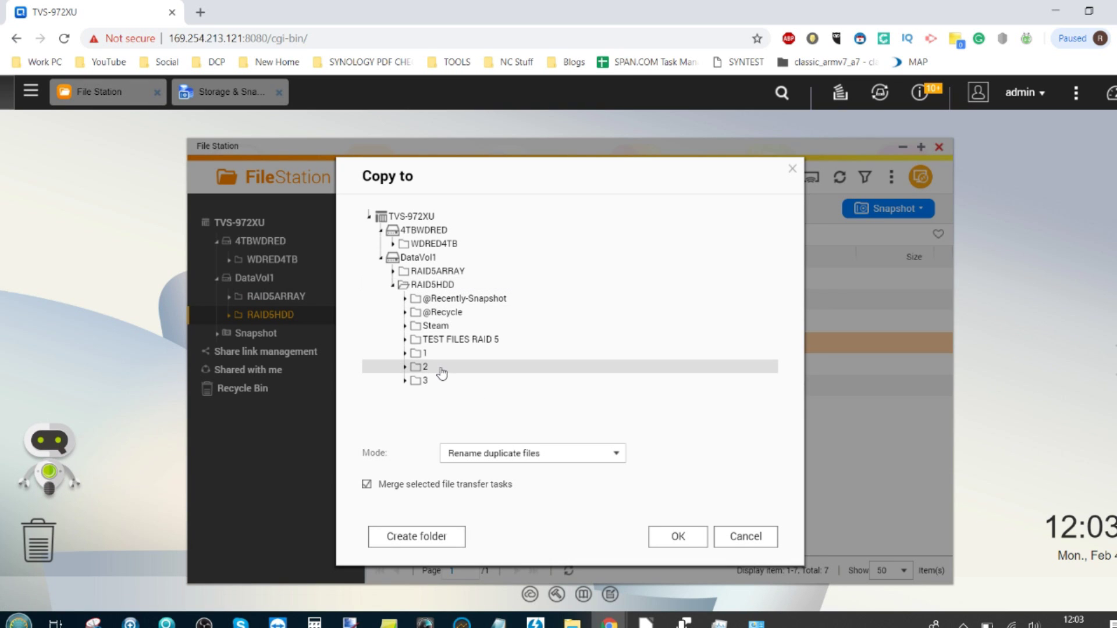
click(675, 536)
- Copy TEST FILES RAID 5 into RAID5HDD folder 3 and show the background task list
right_click(447, 343)
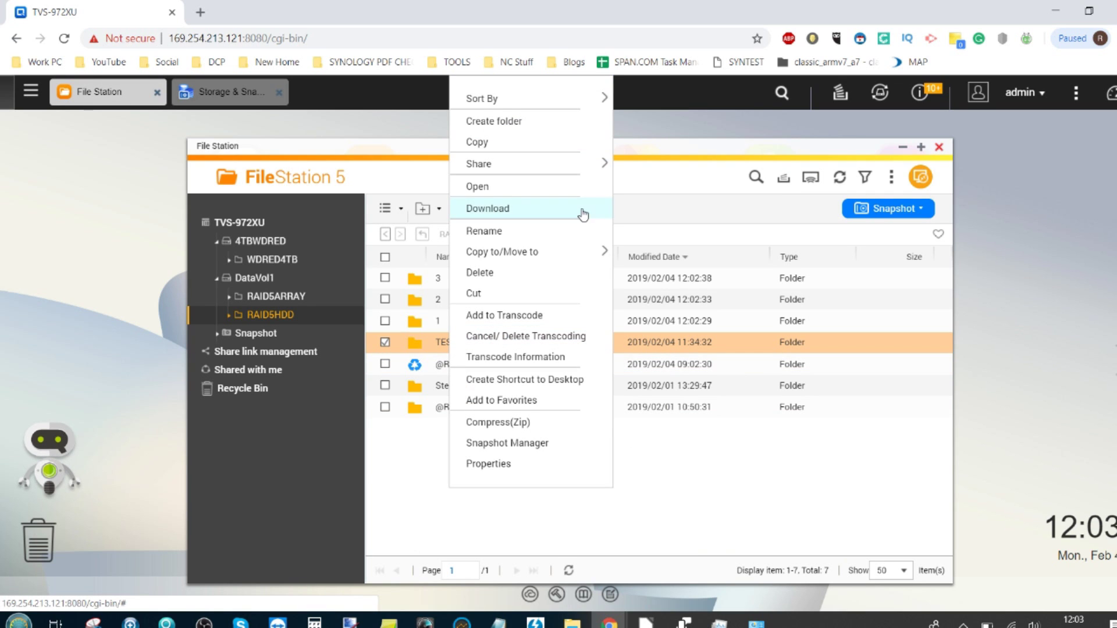
mouse_move(586, 249)
click(641, 262)
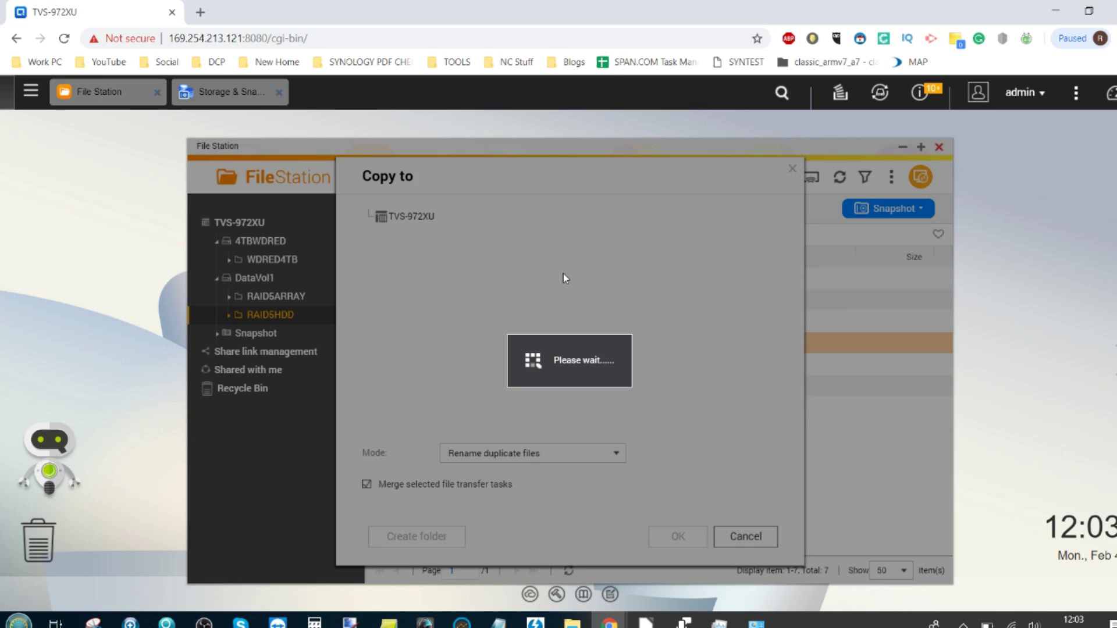
click(433, 285)
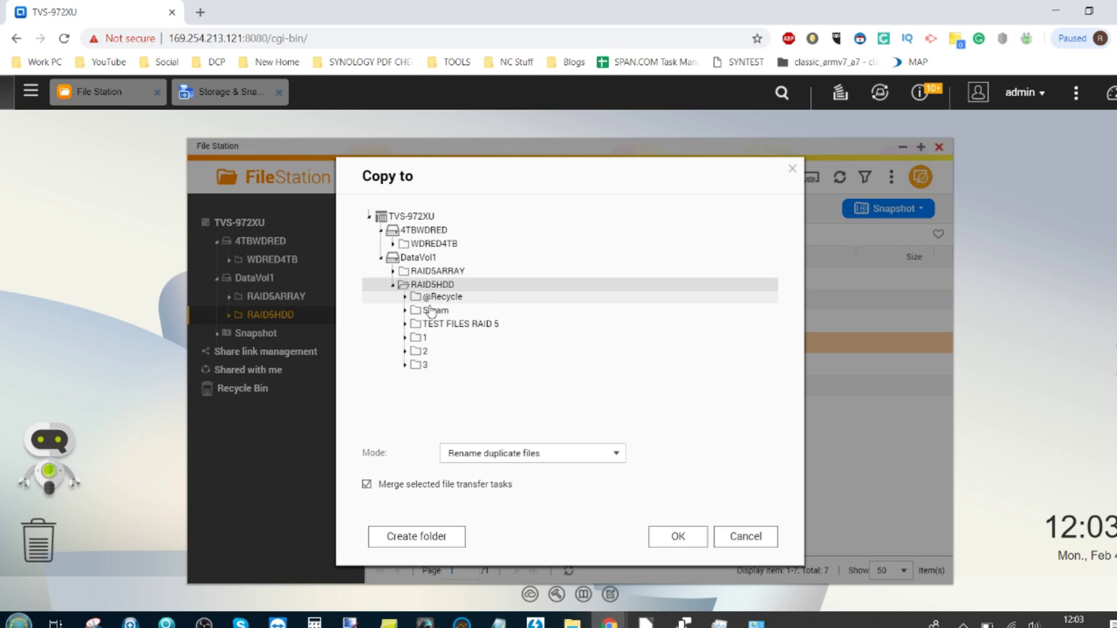
click(424, 379)
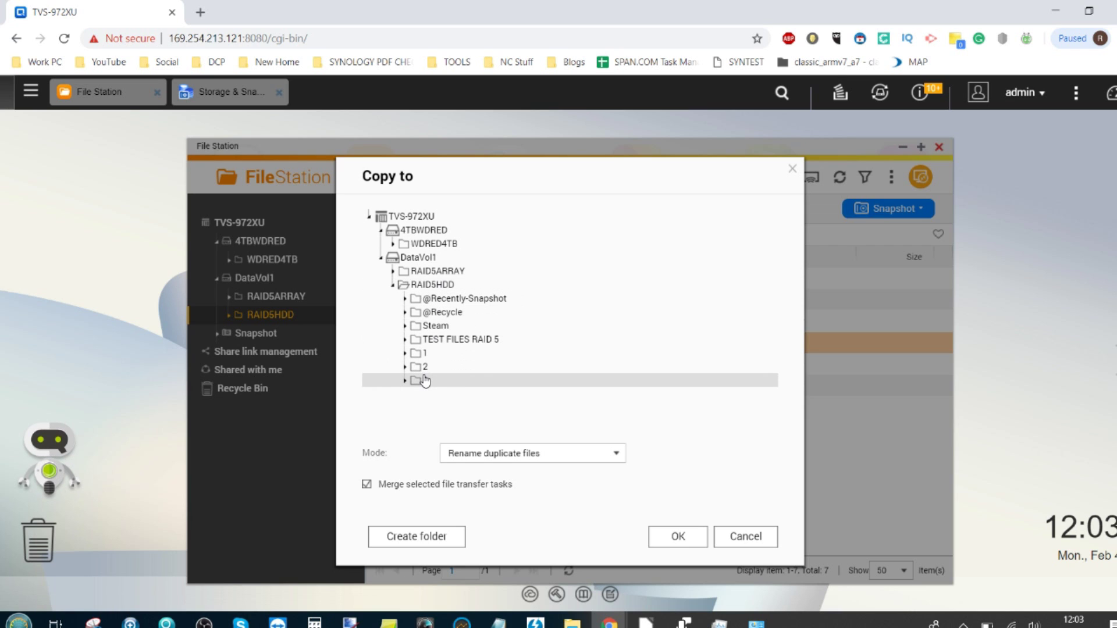
click(689, 546)
click(785, 181)
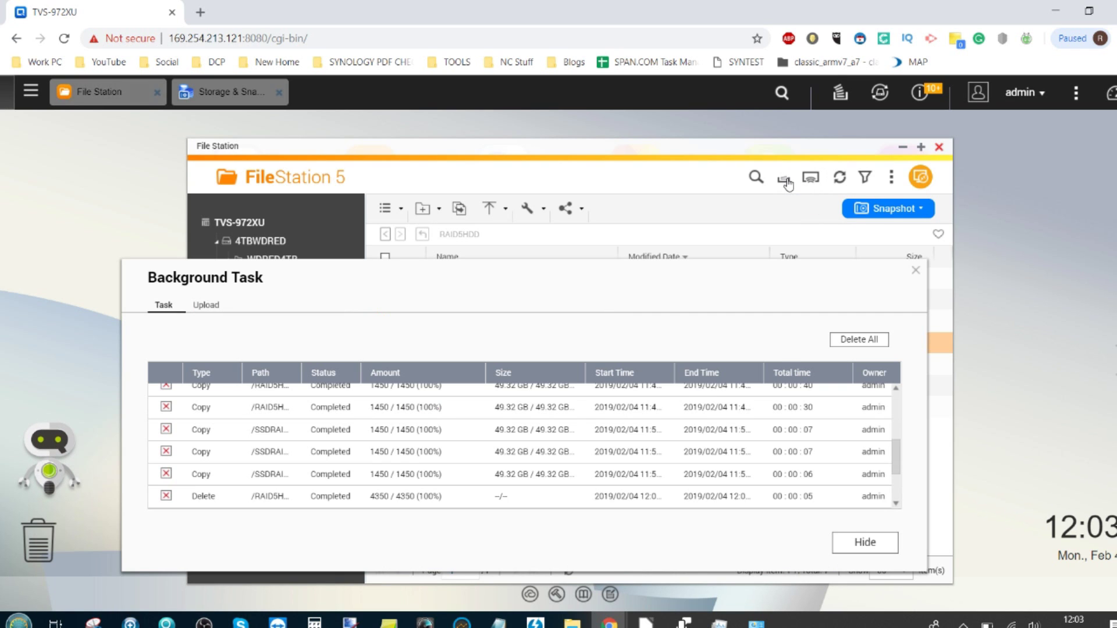
- Review the background task list showing copy times of 00:00:37, 00:00:44 and 00:00:39
click(786, 183)
click(784, 185)
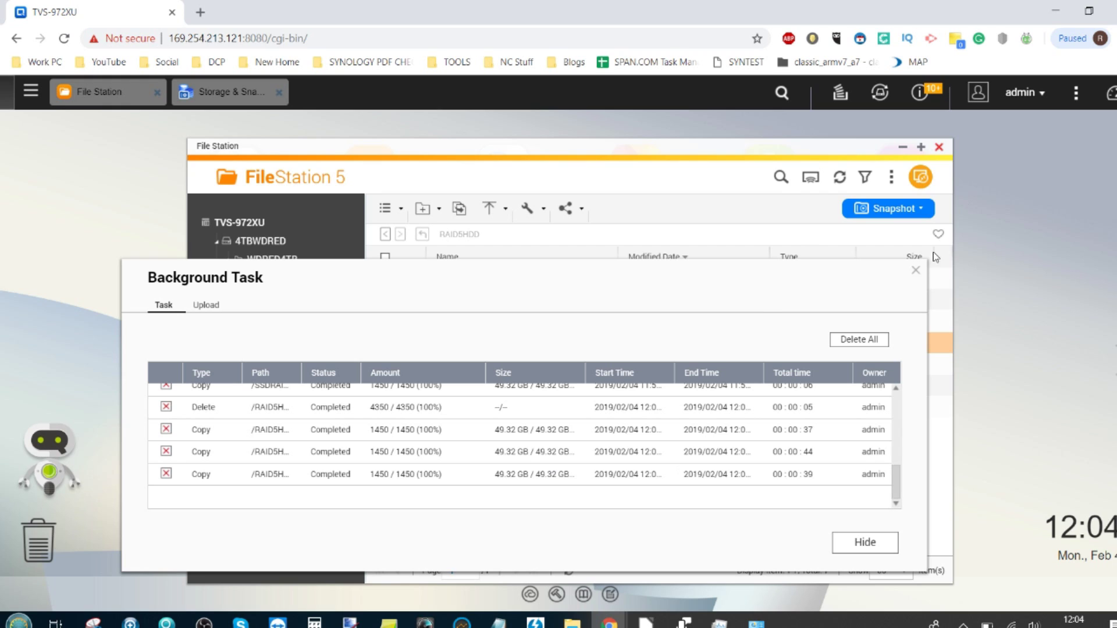
- Confirm the Read-Write SSD cache in Storage & Snapshots, then open TEST FILES RAID 5 in File Station
click(917, 277)
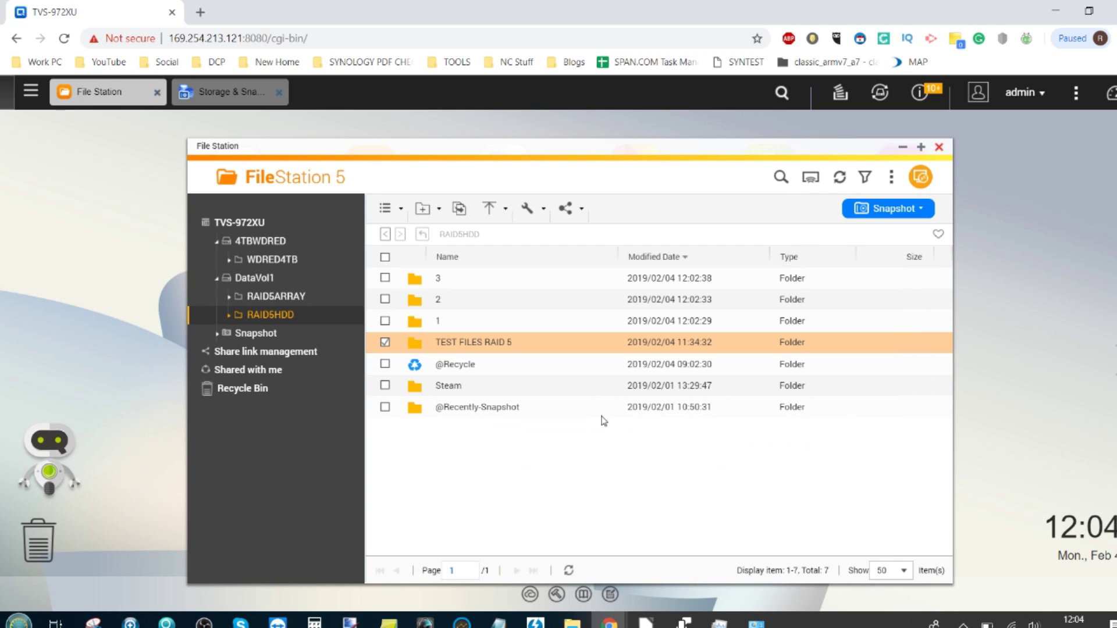
drag(519, 346, 253, 79)
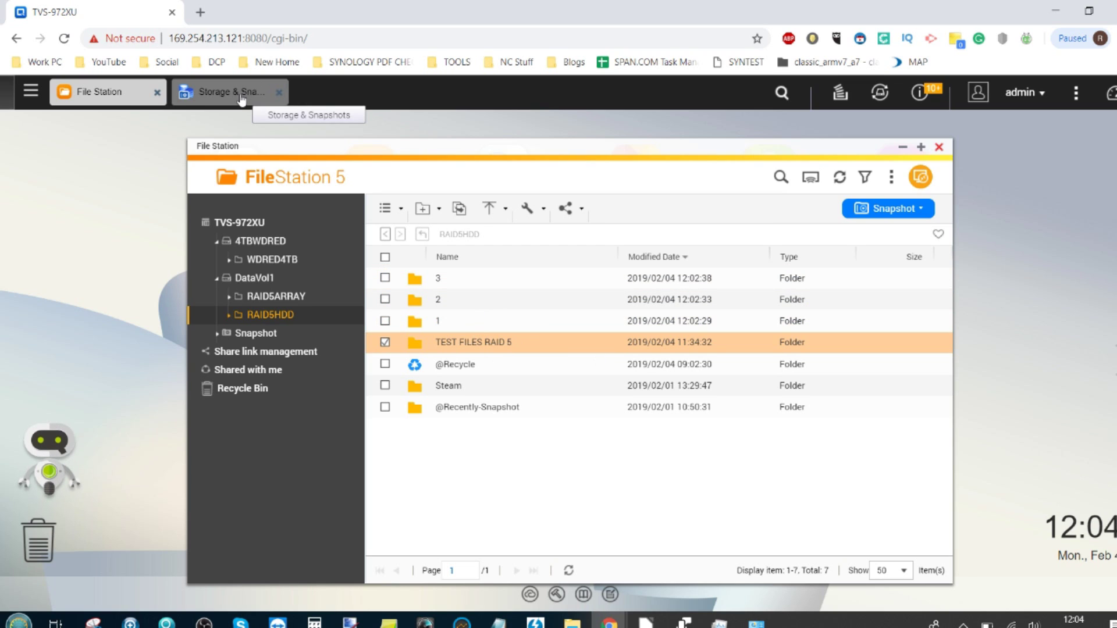
click(241, 97)
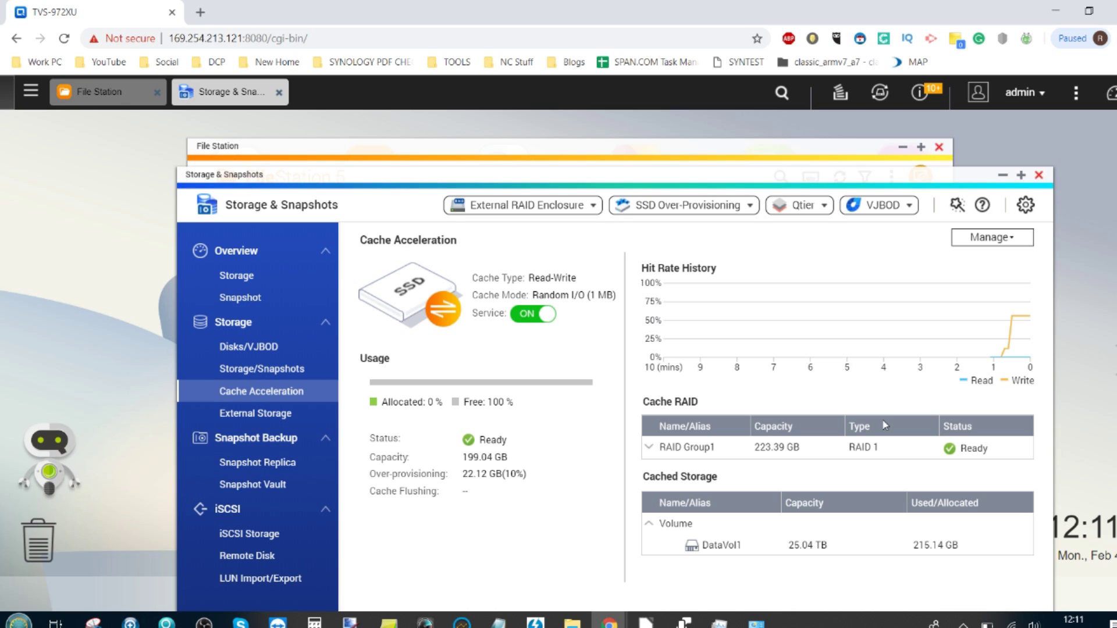
click(1002, 178)
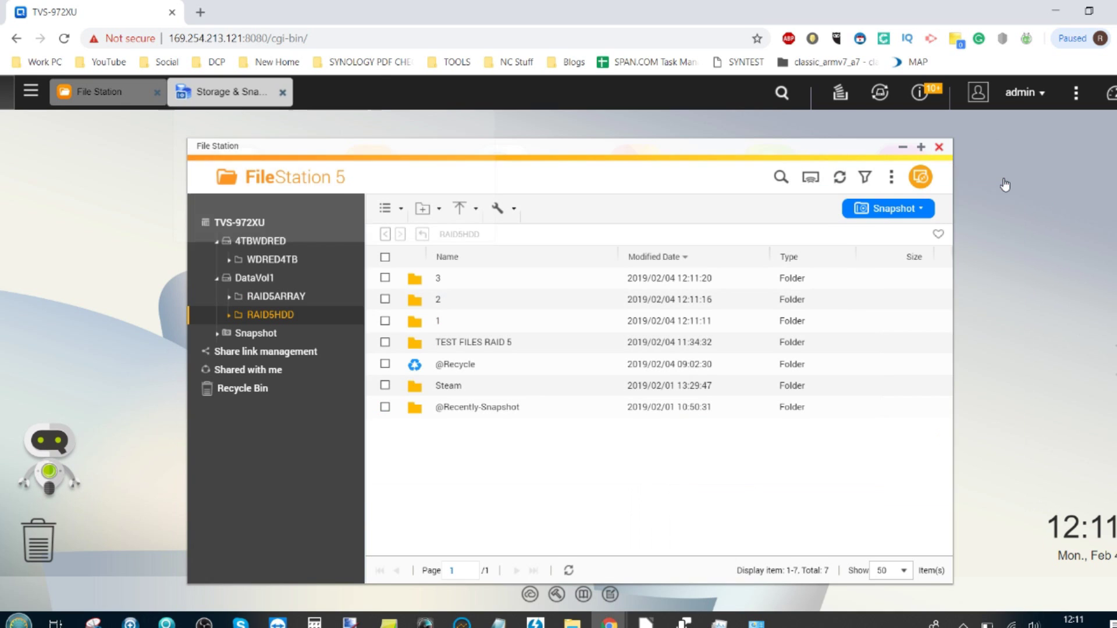
click(504, 348)
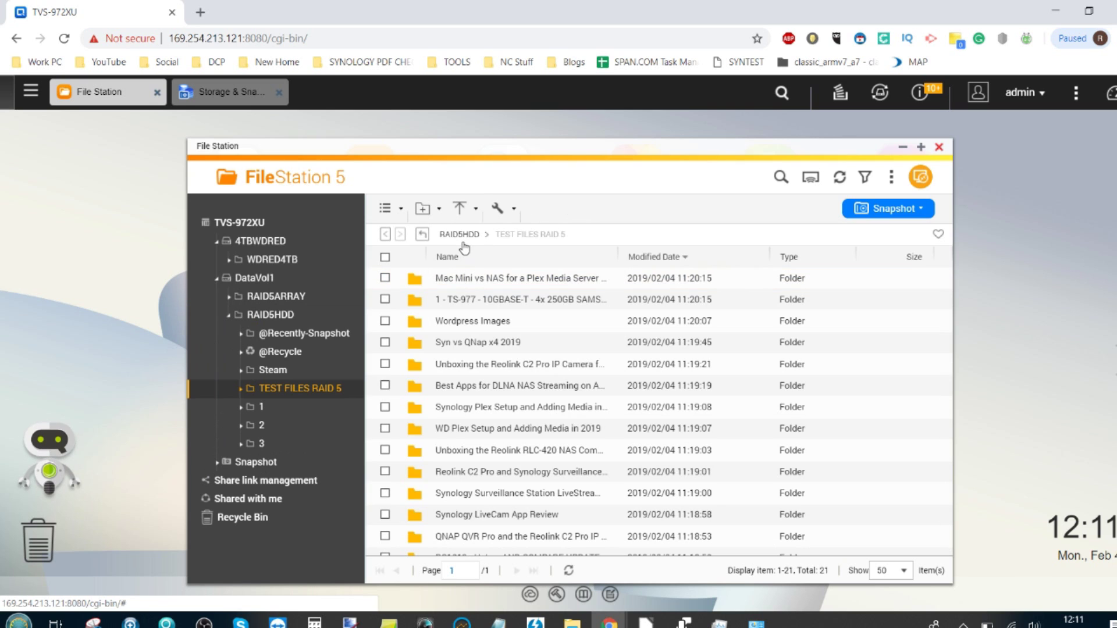
- Return to RAID5HDD and copy TEST FILES RAID 5 into folder 1
click(463, 239)
right_click(476, 347)
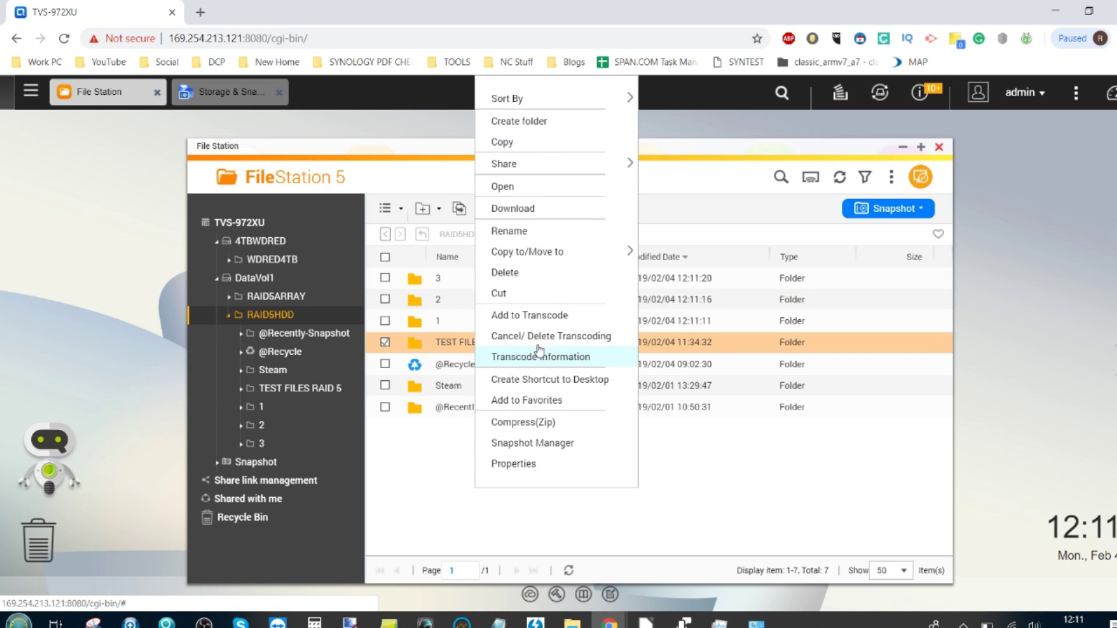
mouse_move(616, 252)
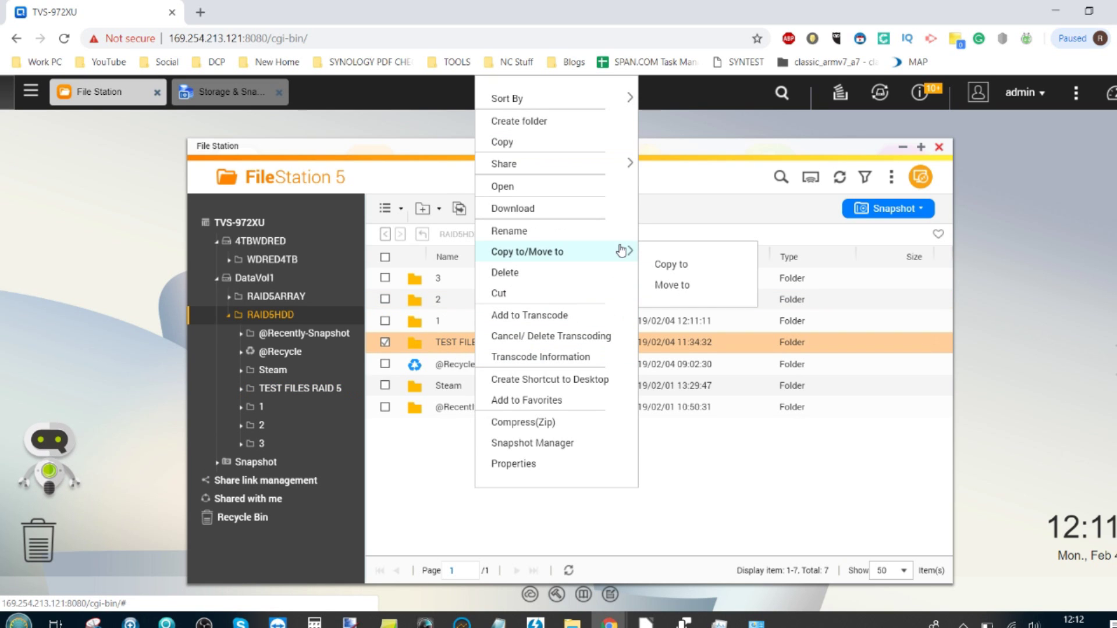
click(671, 264)
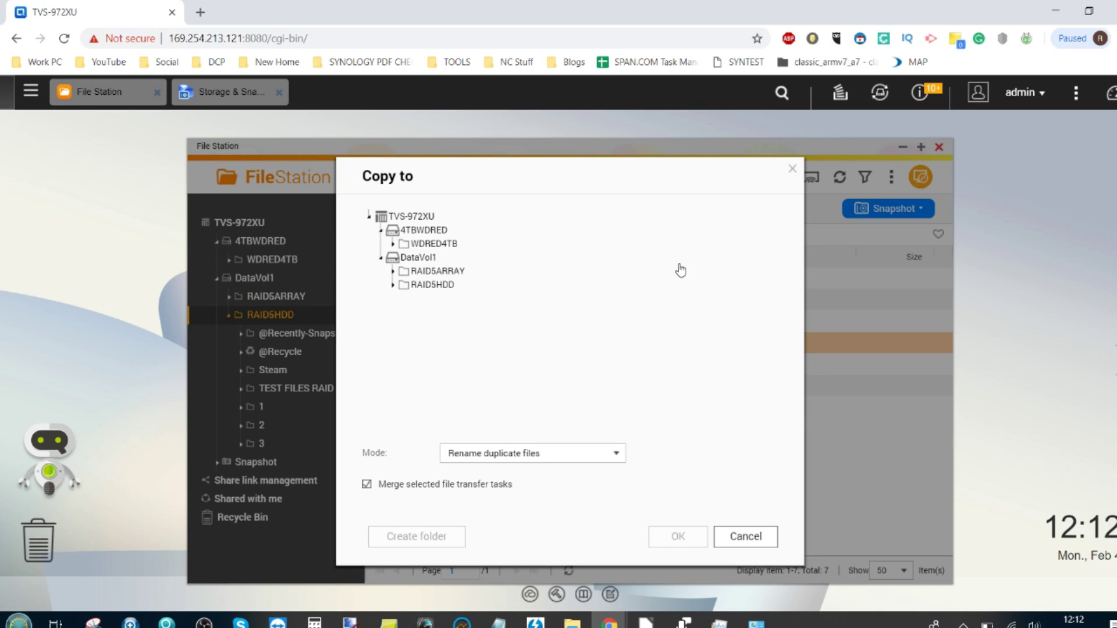
click(448, 285)
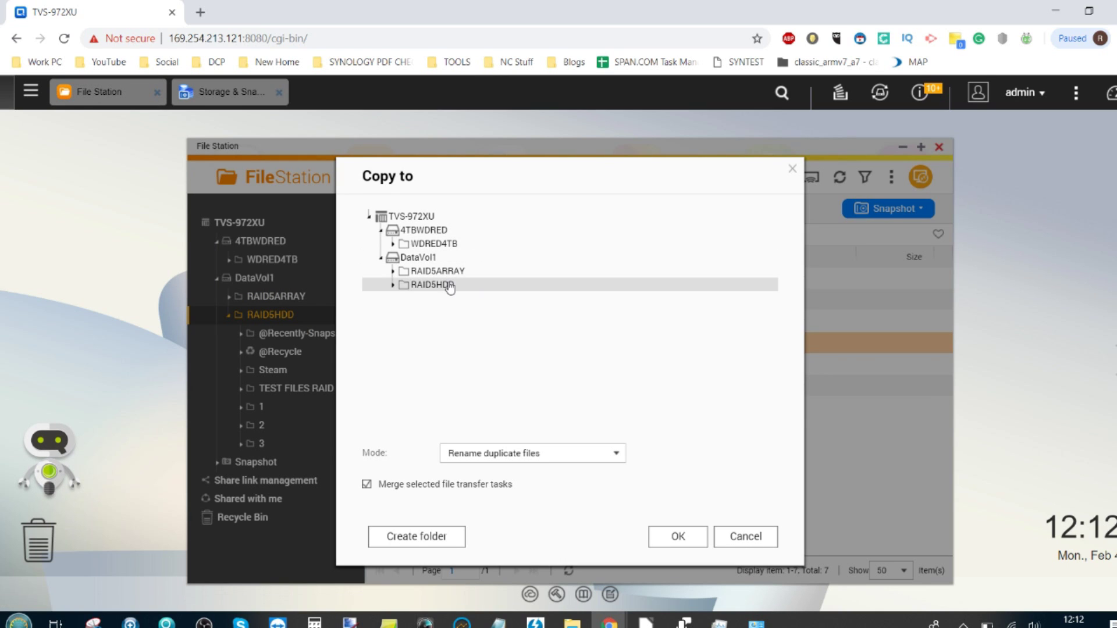
double_click(450, 287)
click(427, 355)
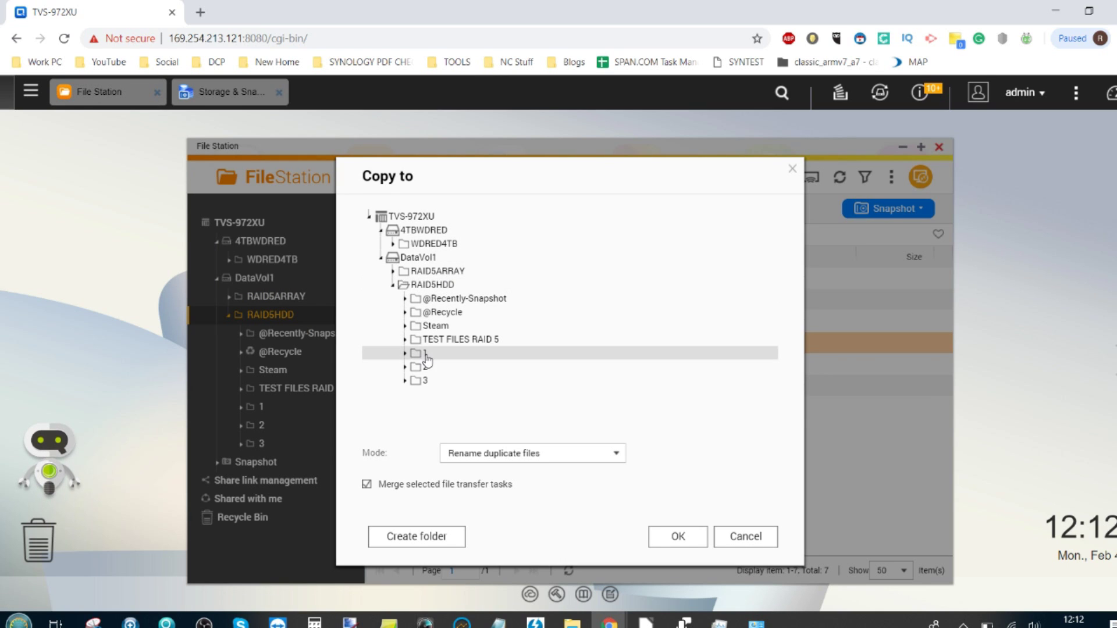
click(680, 542)
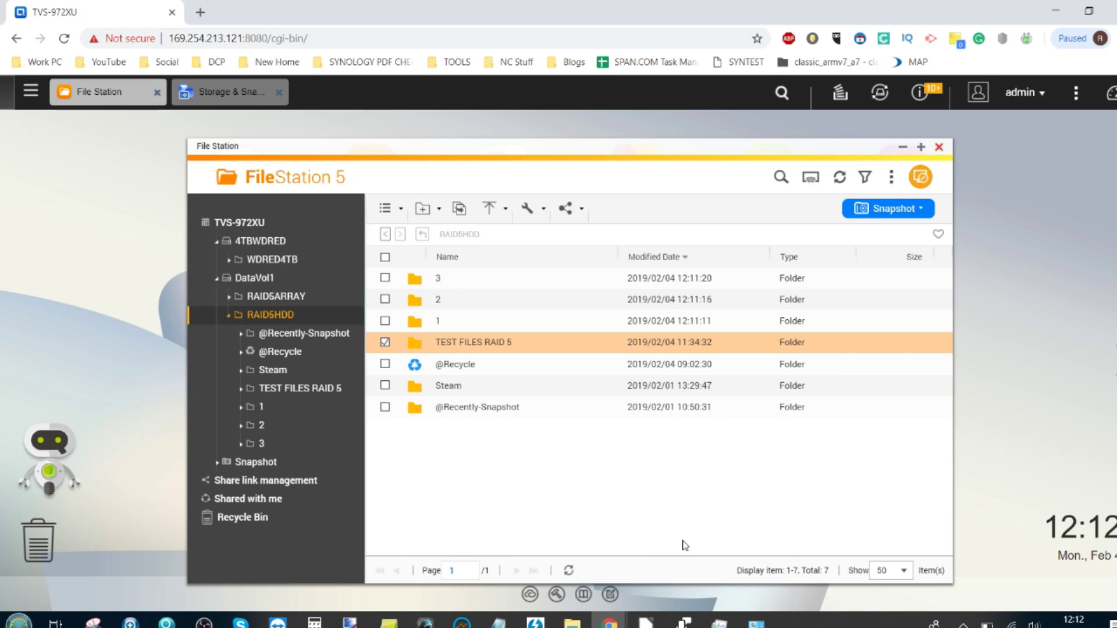
- Copy TEST FILES RAID 5 into RAID5HDD folder 2
right_click(544, 343)
mouse_move(652, 256)
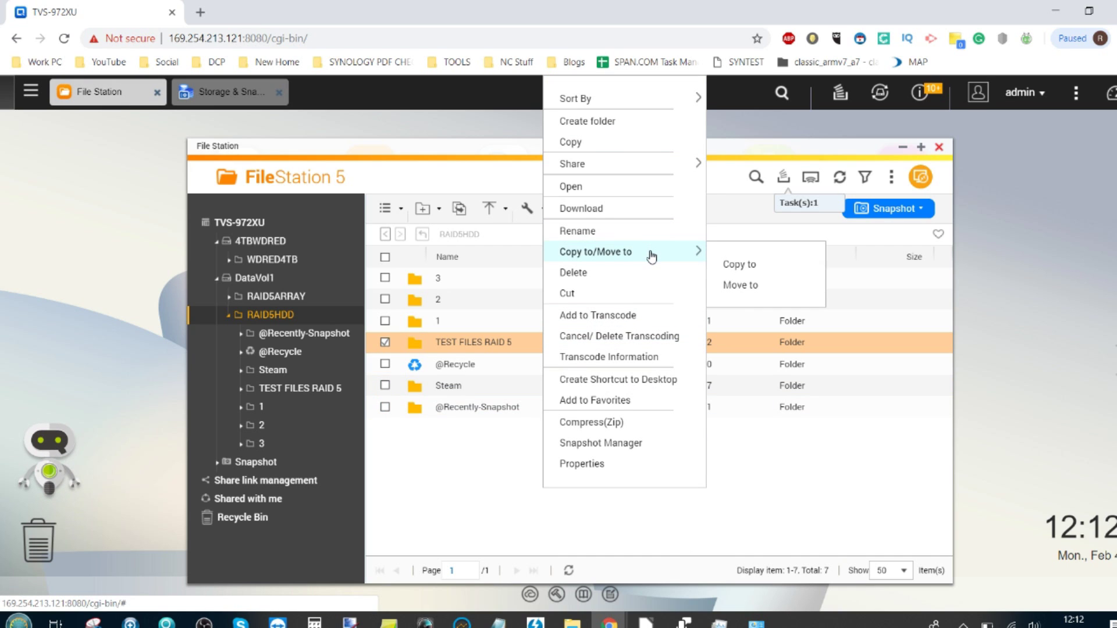
click(739, 264)
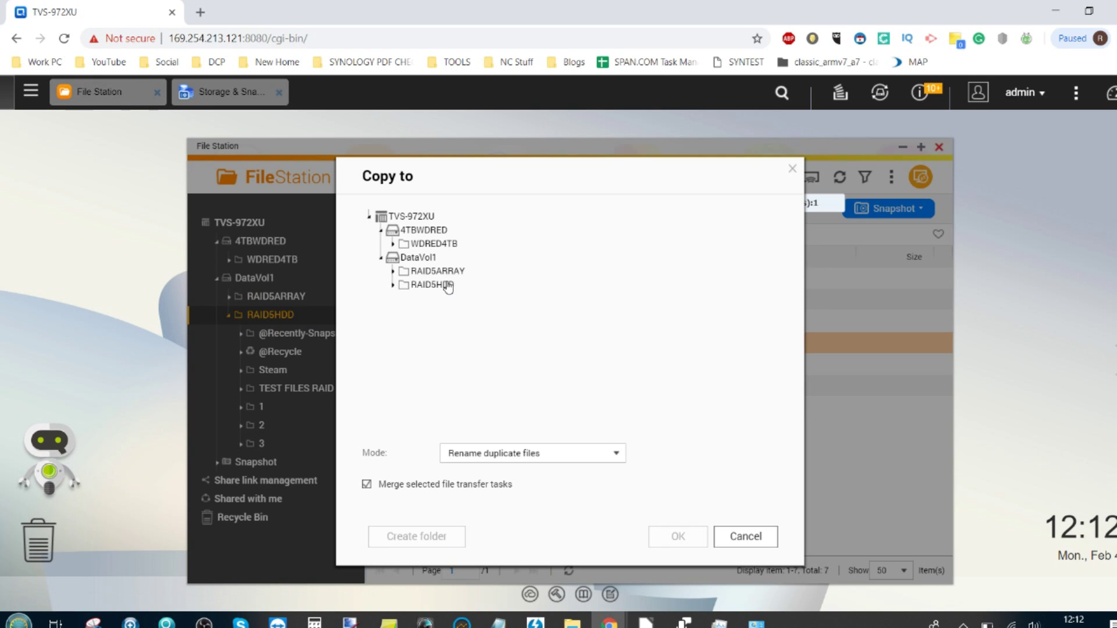
double_click(447, 286)
click(433, 370)
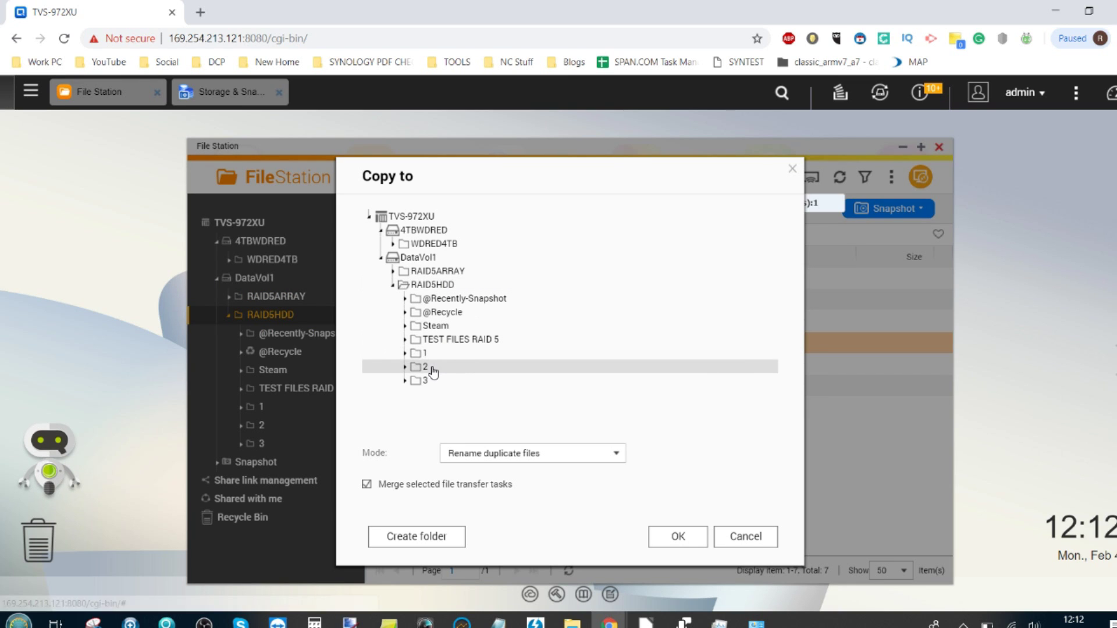
click(688, 537)
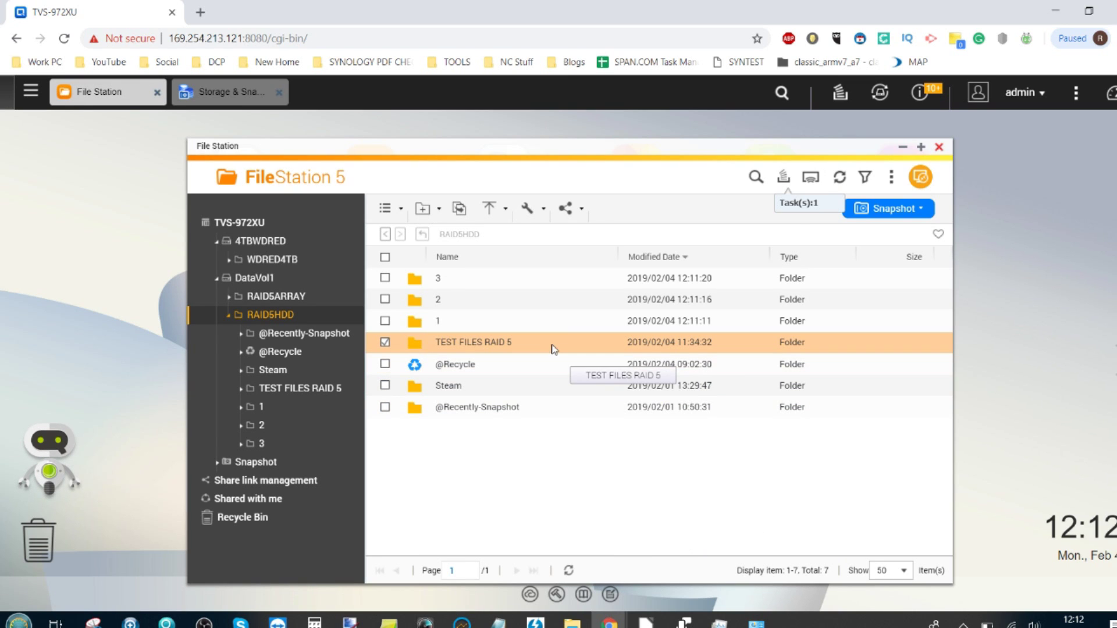
- Copy TEST FILES RAID 5 into RAID5HDD folder 3 and show the background task list
mouse_move(686, 255)
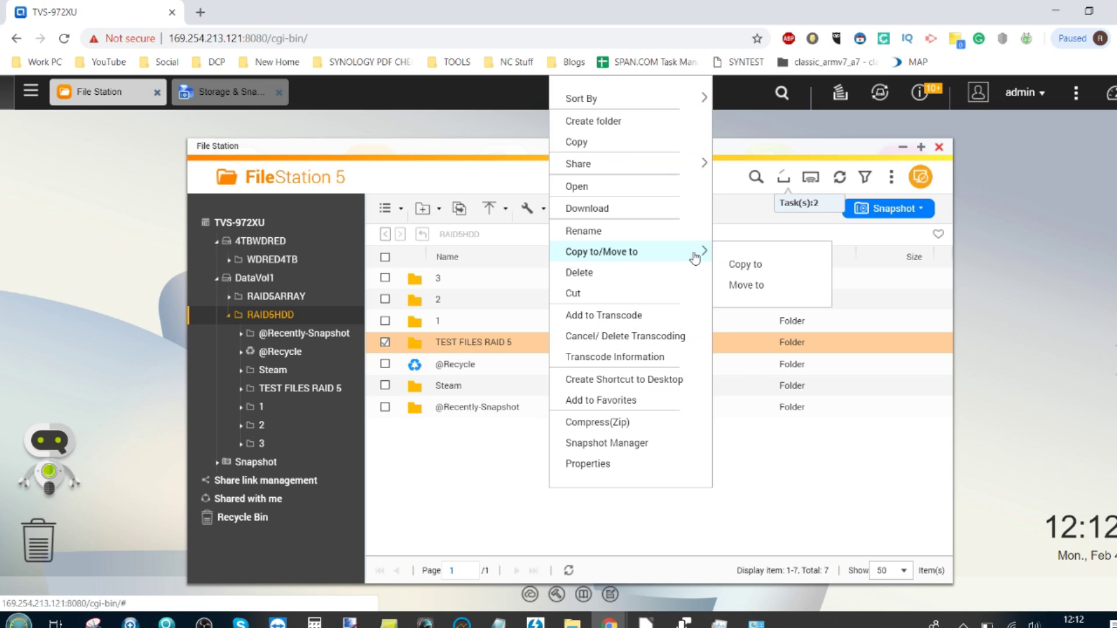
click(753, 265)
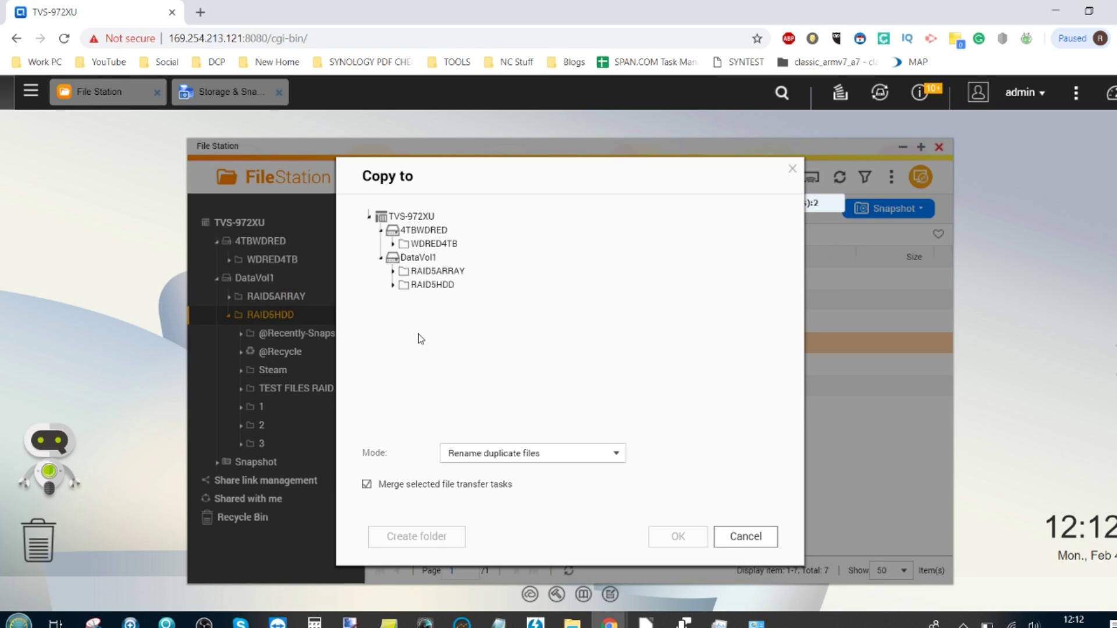
click(434, 285)
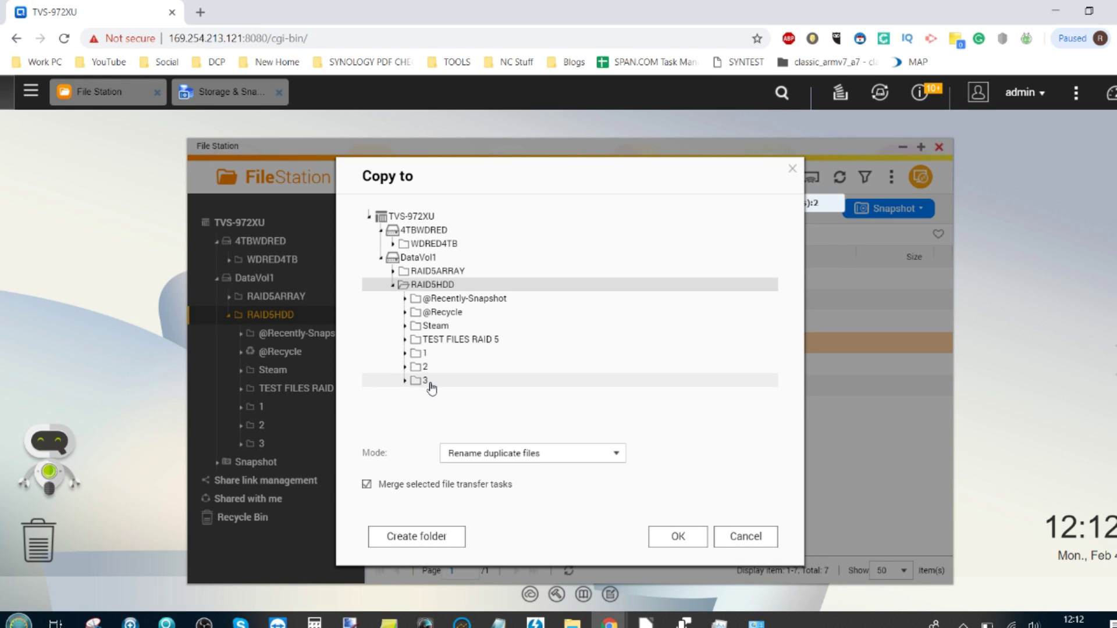
click(425, 380)
click(678, 536)
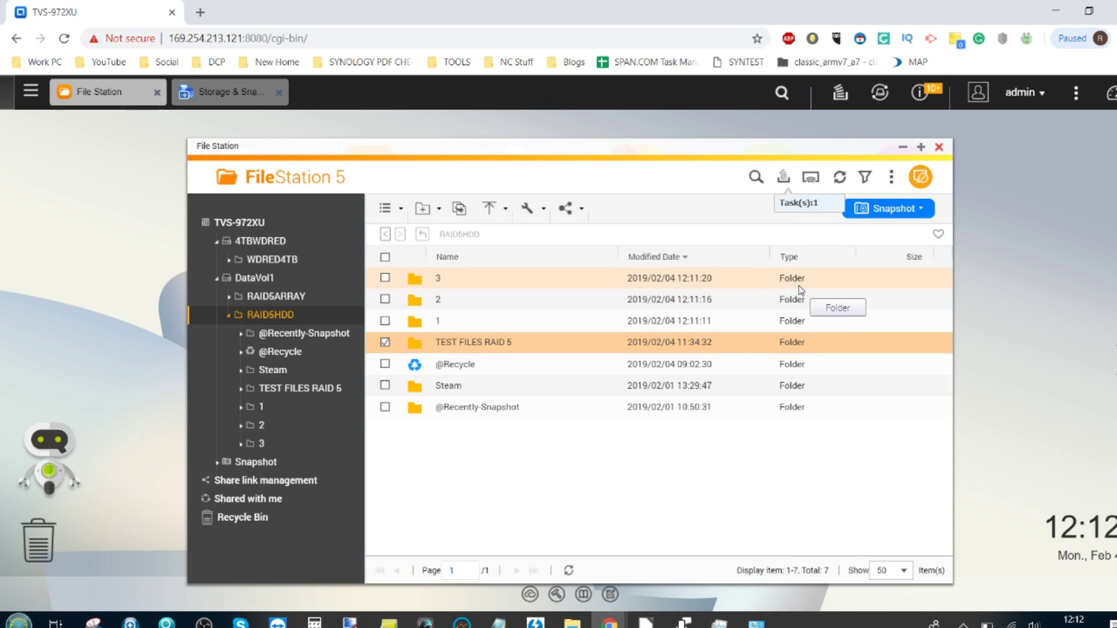
click(784, 178)
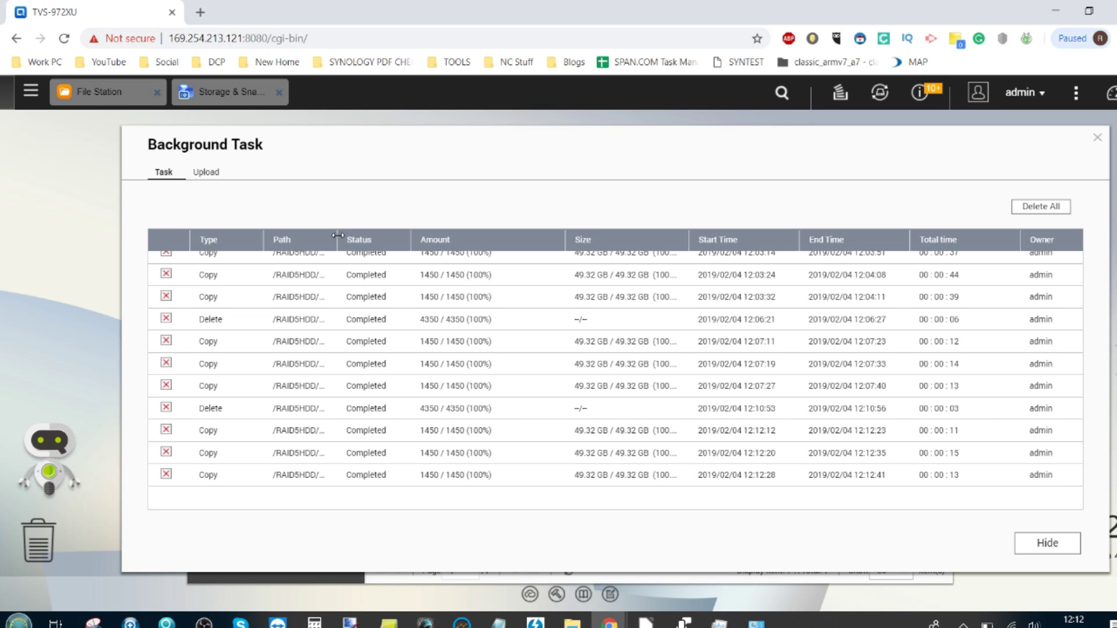
- Widen the Background Task Path column and scroll to the newest copies, completed in 11, 15 and 13 seconds
drag(338, 235, 396, 236)
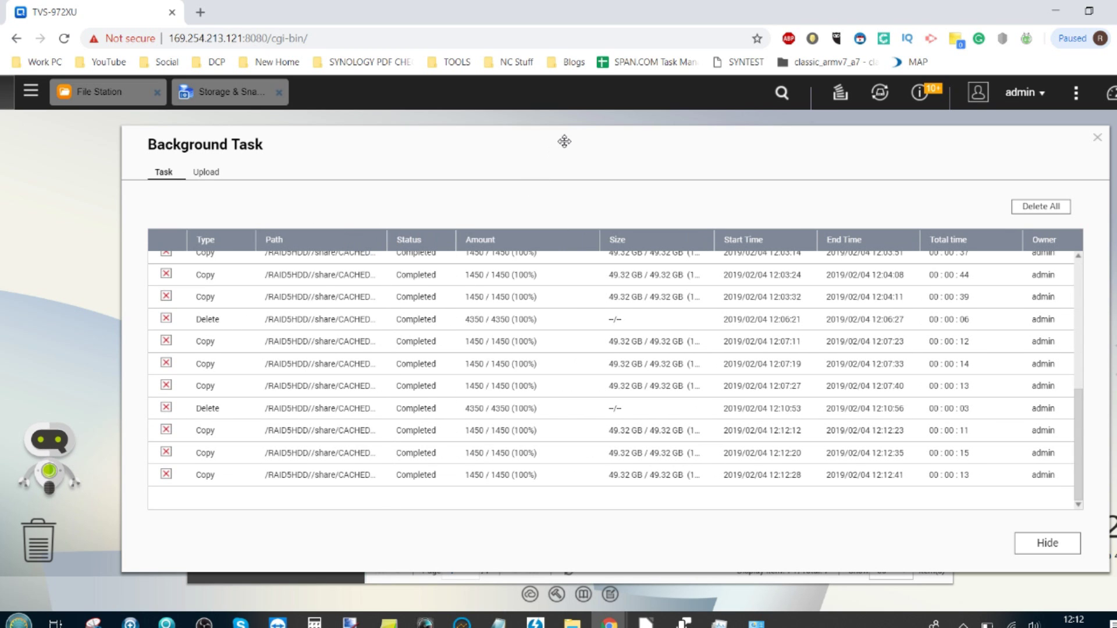
drag(565, 141, 519, 138)
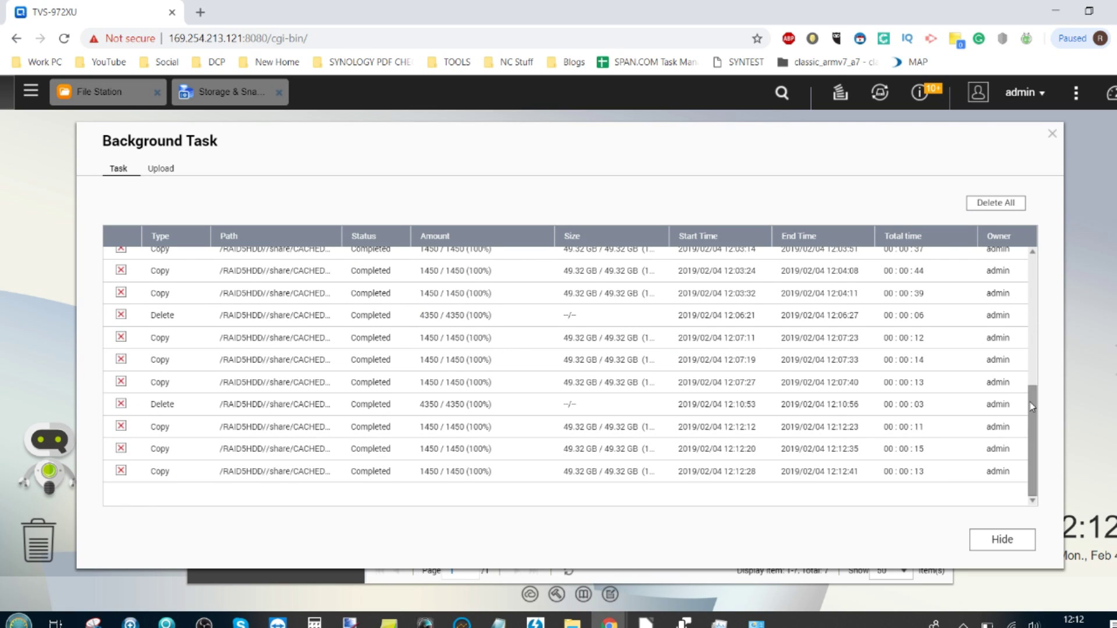
drag(1032, 407, 1032, 390)
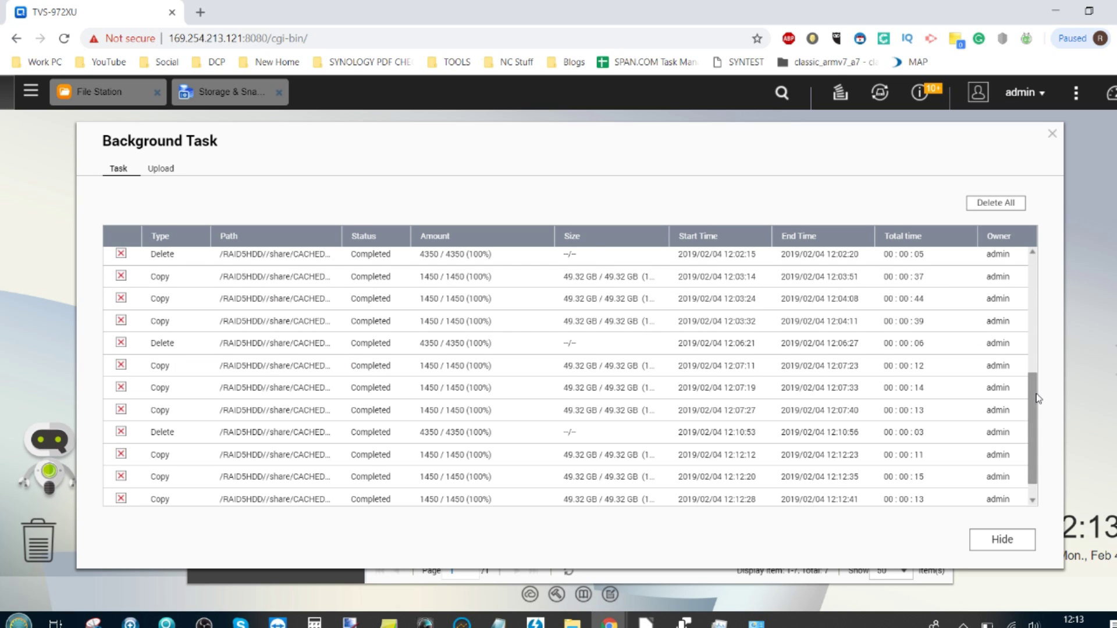
scroll(1035, 399, down, 1)
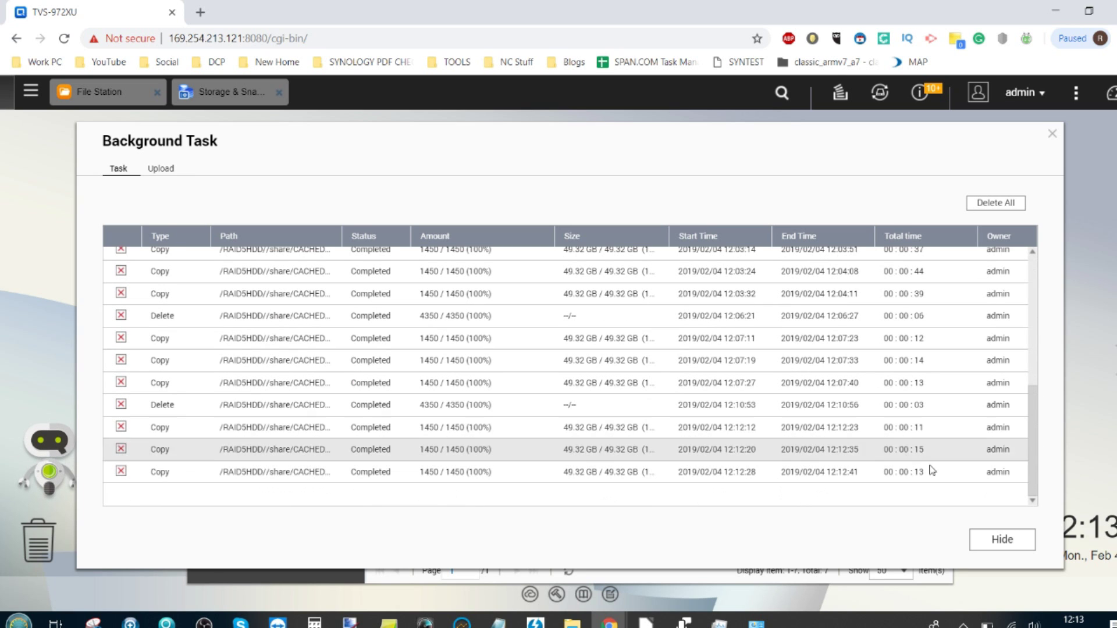